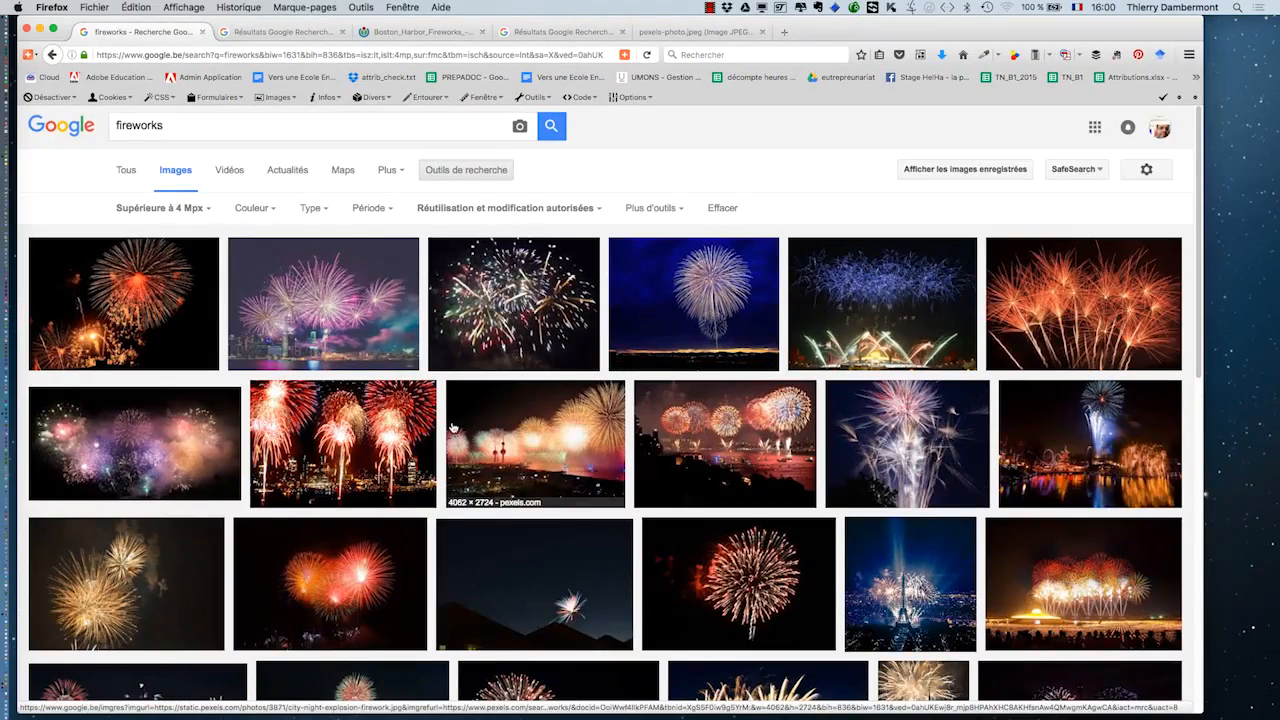
Open the Lincoln Memorial fireworks result in a separate tab and display its full-size image
{"action": "scroll", "coordinate": [198, 672], "scroll_direction": "down", "scroll_amount": 1}
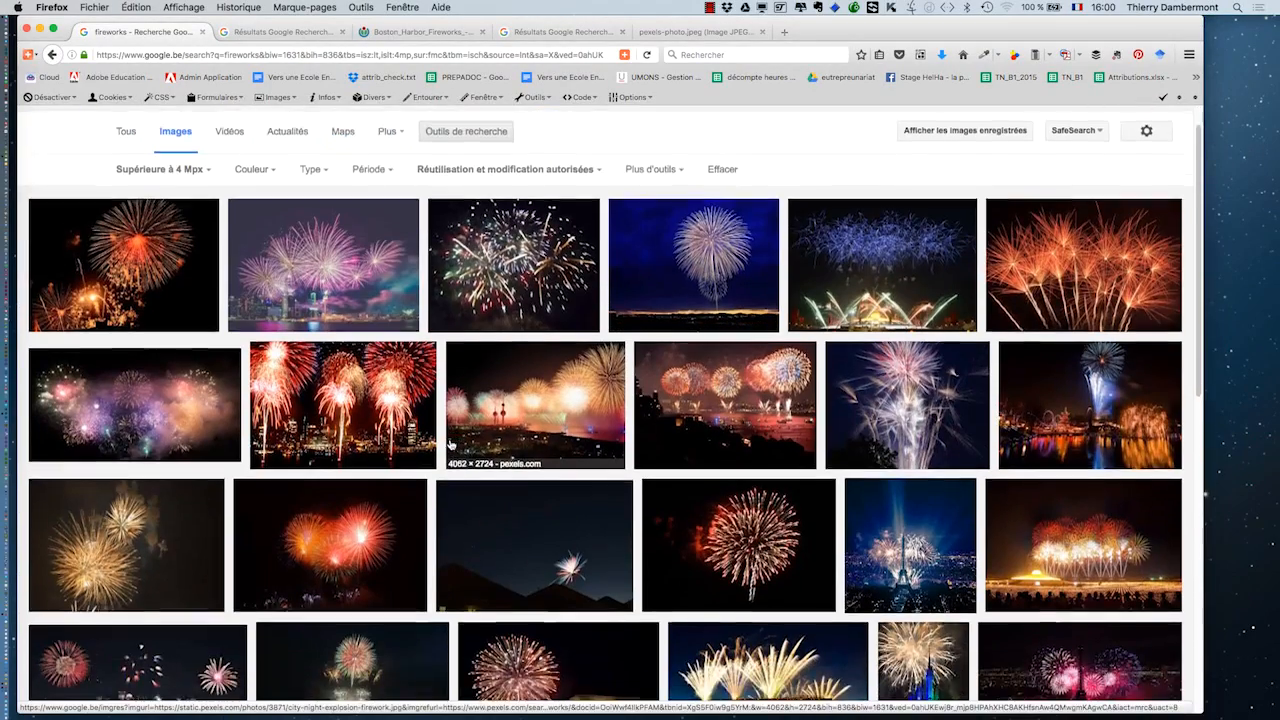
{"action": "scroll", "coordinate": [449, 444], "scroll_direction": "down", "scroll_amount": 4}
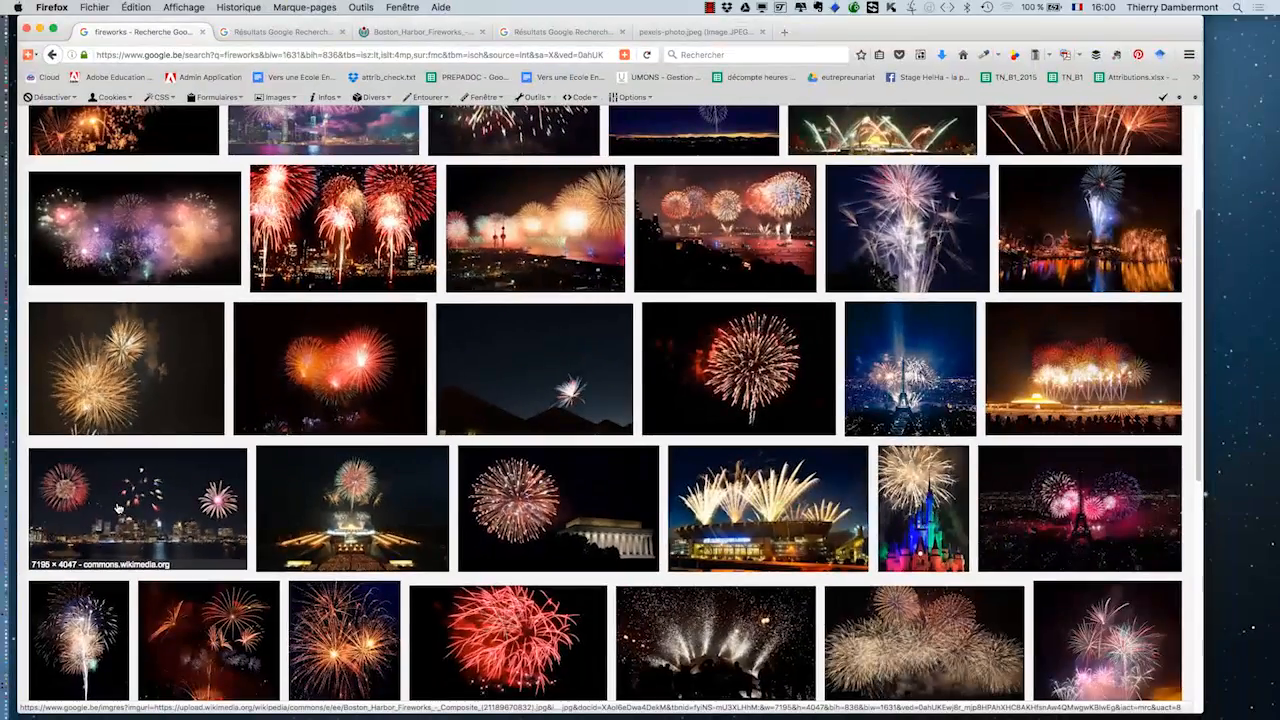
{"action": "middle_click", "coordinate": [575, 505]}
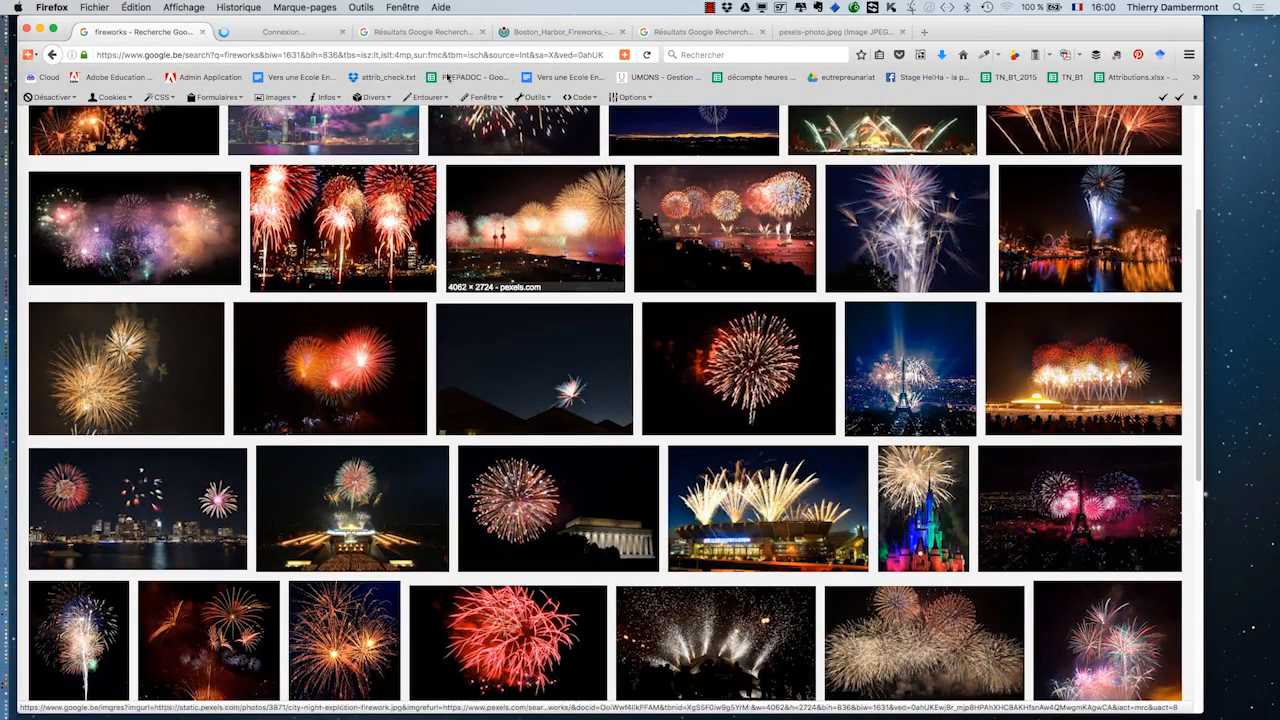
{"action": "left_click", "coordinate": [283, 31]}
{"action": "left_click", "coordinate": [941, 353]}
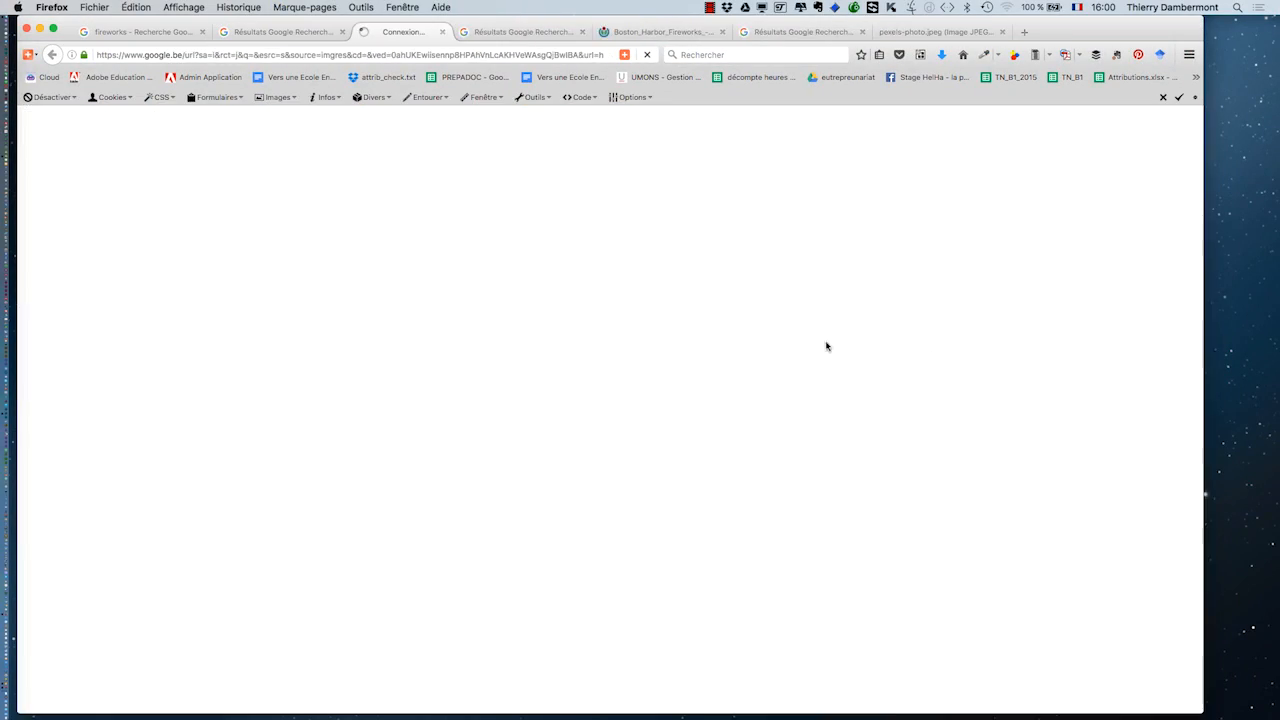
Return to the image results and highlight the search term "fireworks"
{"action": "left_click", "coordinate": [165, 35]}
{"action": "scroll", "coordinate": [115, 181], "scroll_direction": "up", "scroll_amount": 5}
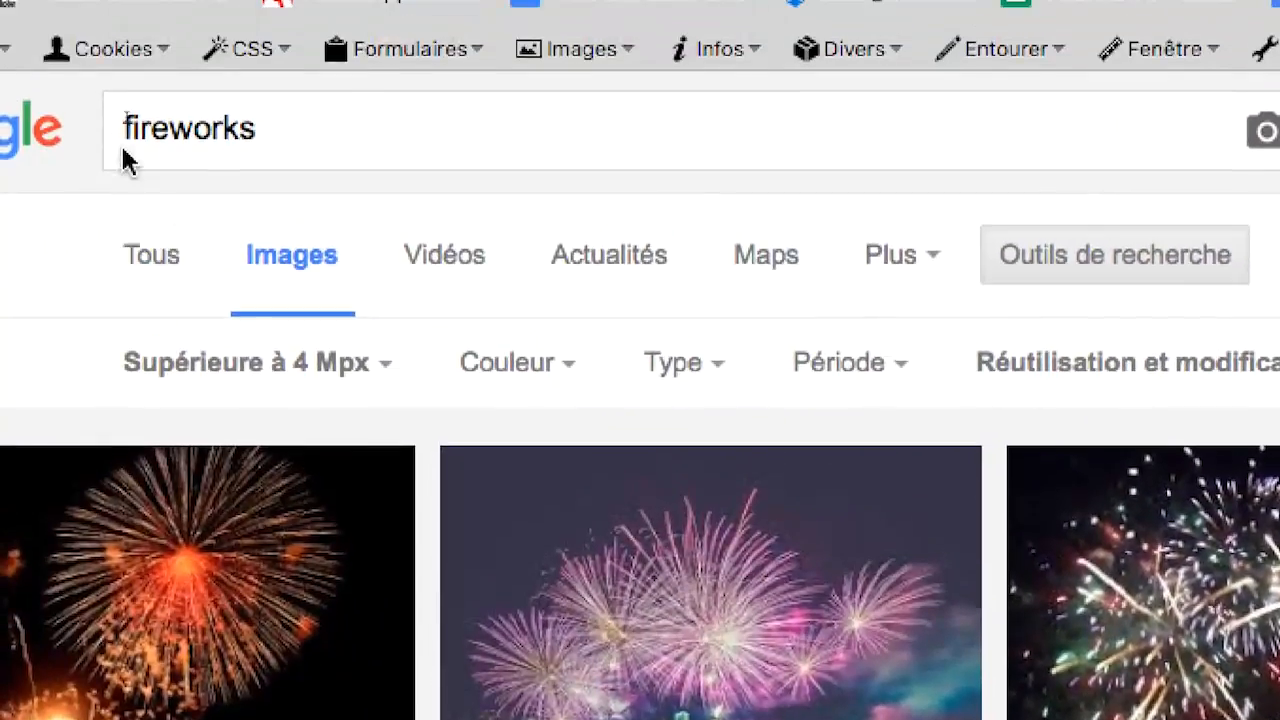
{"action": "left_click_drag", "start_coordinate": [291, 122], "coordinate": [126, 125]}
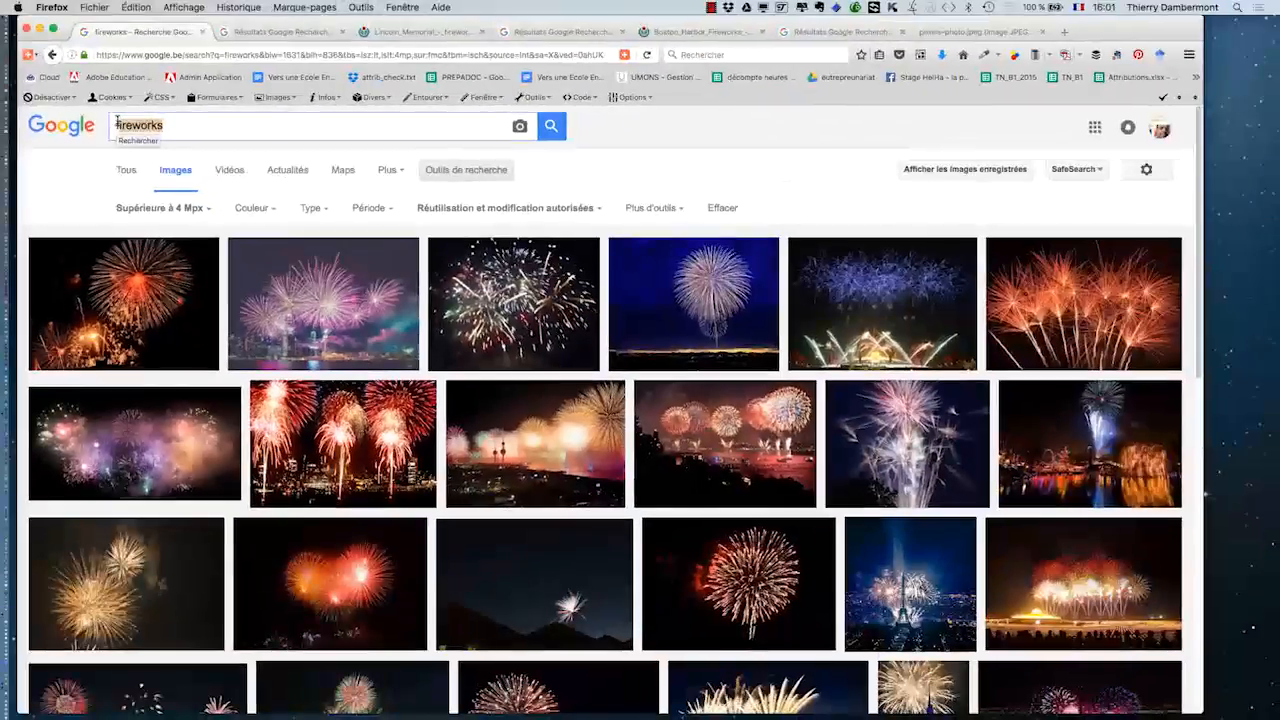
Compare the full-size fireworks pictures, closing the Lincoln Memorial one and inspecting the Boston Harbor and pexels-photo.jpeg images
{"action": "left_click", "coordinate": [400, 31]}
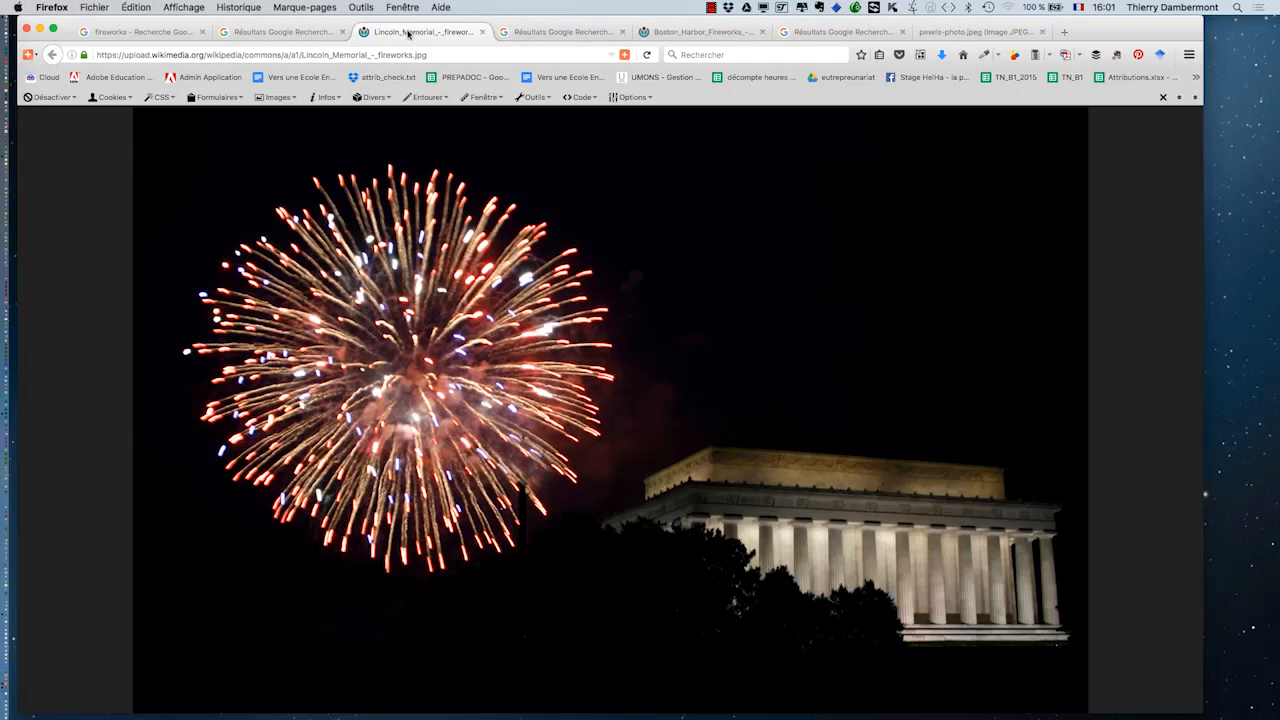
{"action": "left_click", "coordinate": [482, 32]}
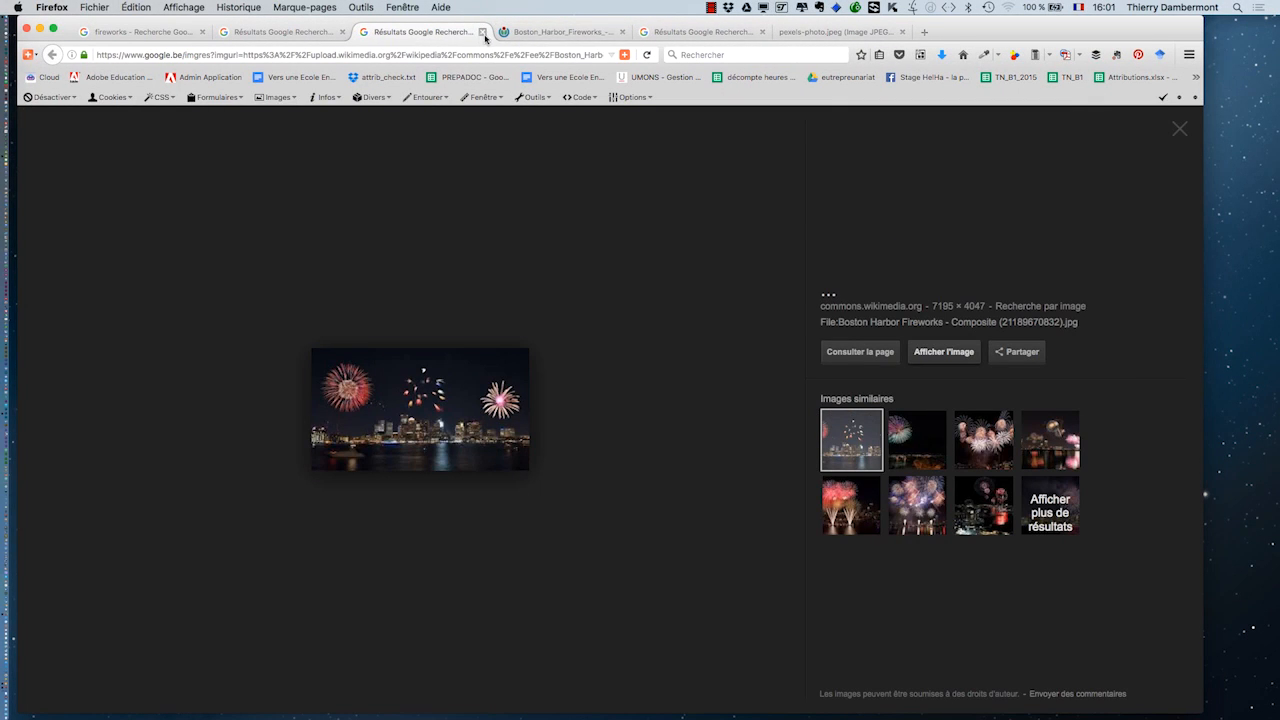
{"action": "left_click", "coordinate": [532, 36]}
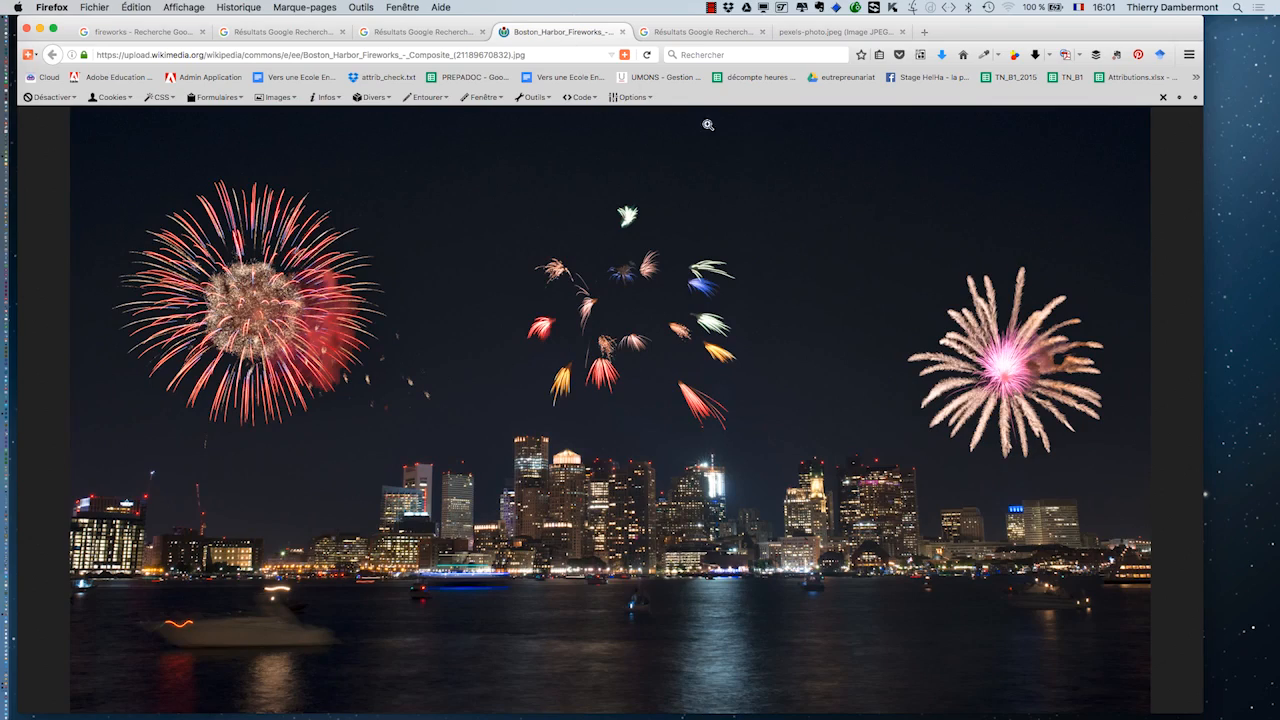
{"action": "left_click", "coordinate": [818, 33]}
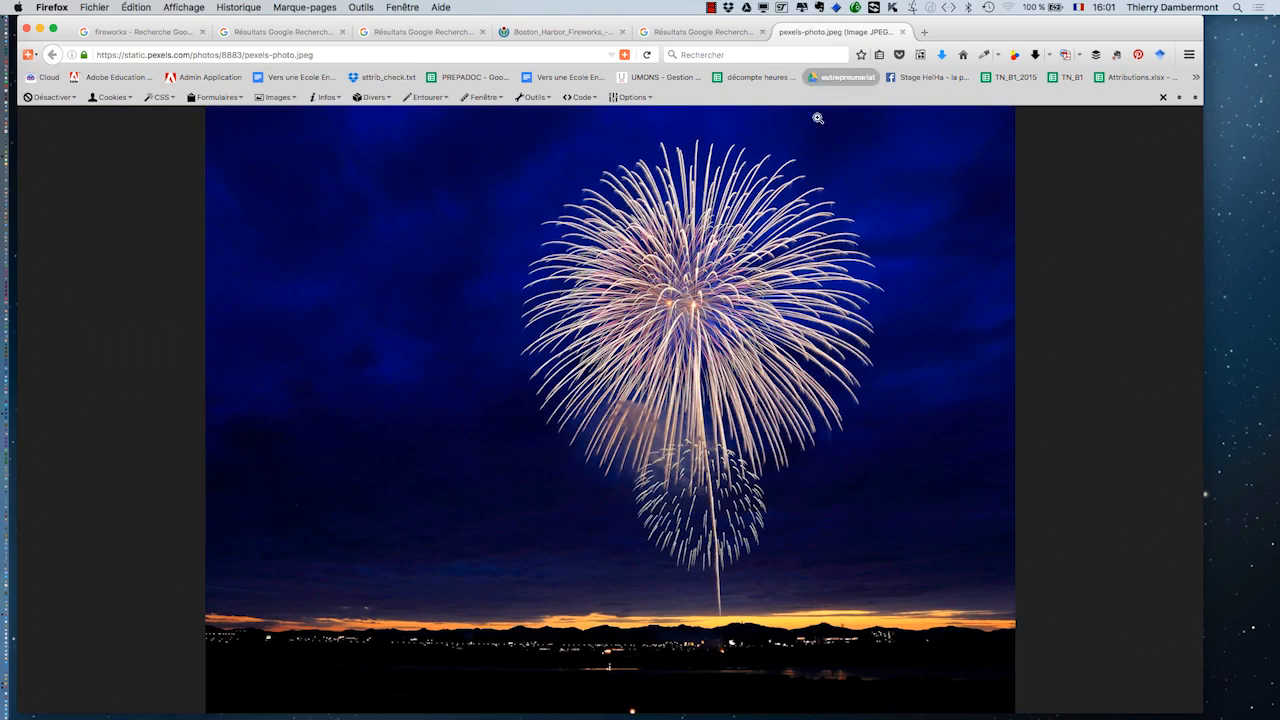
{"action": "left_click", "coordinate": [702, 341]}
{"action": "left_click", "coordinate": [745, 316]}
Save the blue-sky fireworks image as pexels-photo.jpeg in the "Photoshop fonds blancs" folder
{"action": "right_click", "coordinate": [571, 344]}
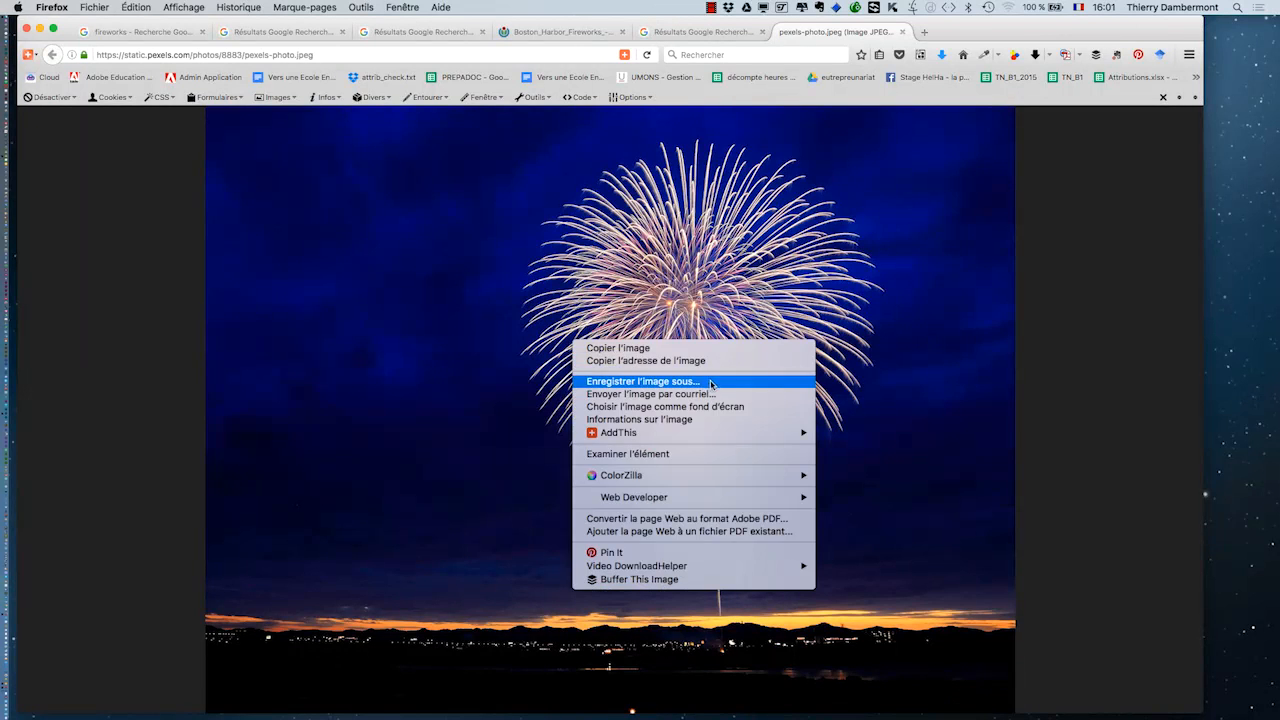
{"action": "left_click", "coordinate": [711, 384]}
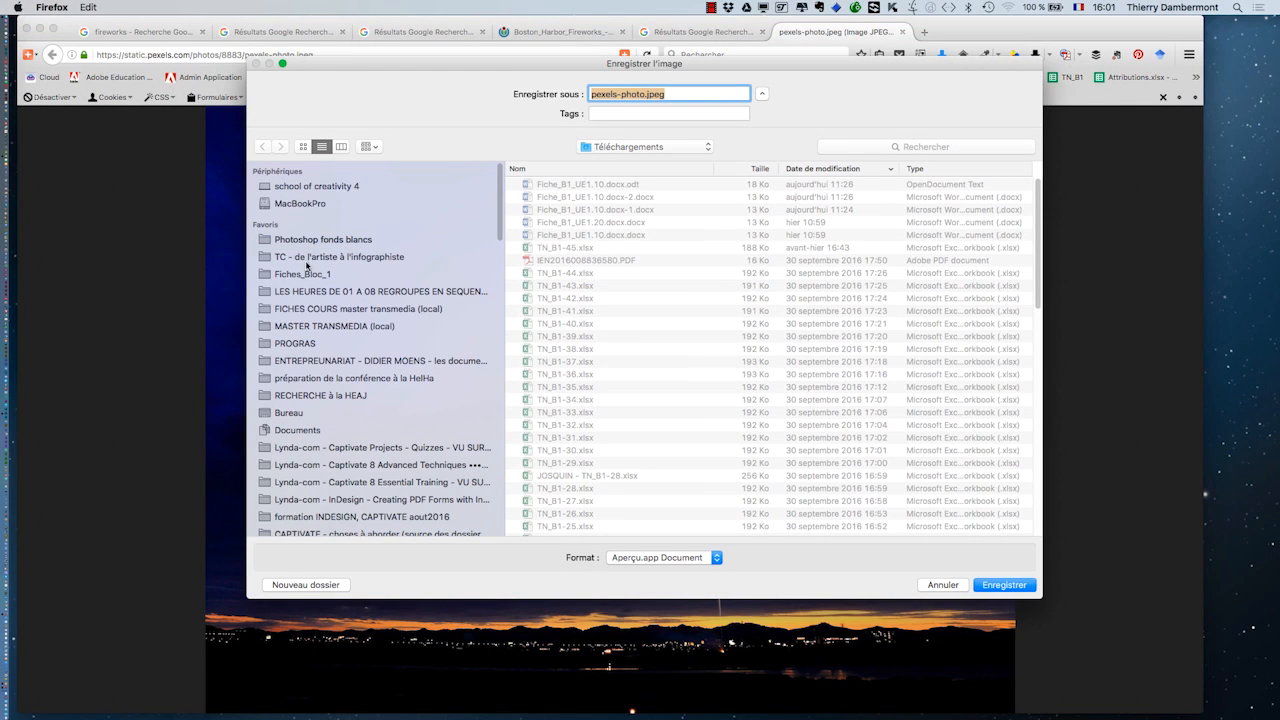
{"action": "left_click", "coordinate": [326, 241]}
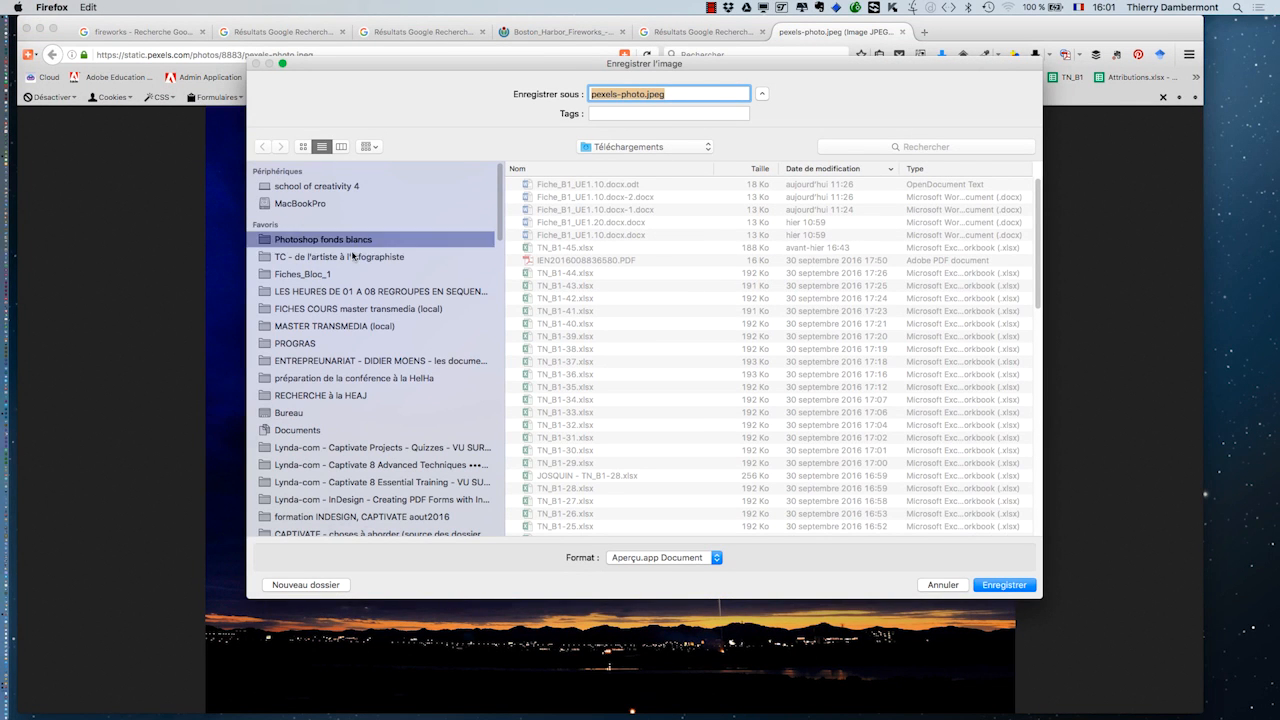
{"action": "left_click", "coordinate": [1012, 588]}
Minimize the browser window and switch to Photoshop
{"action": "key", "text": "super+Tab"}
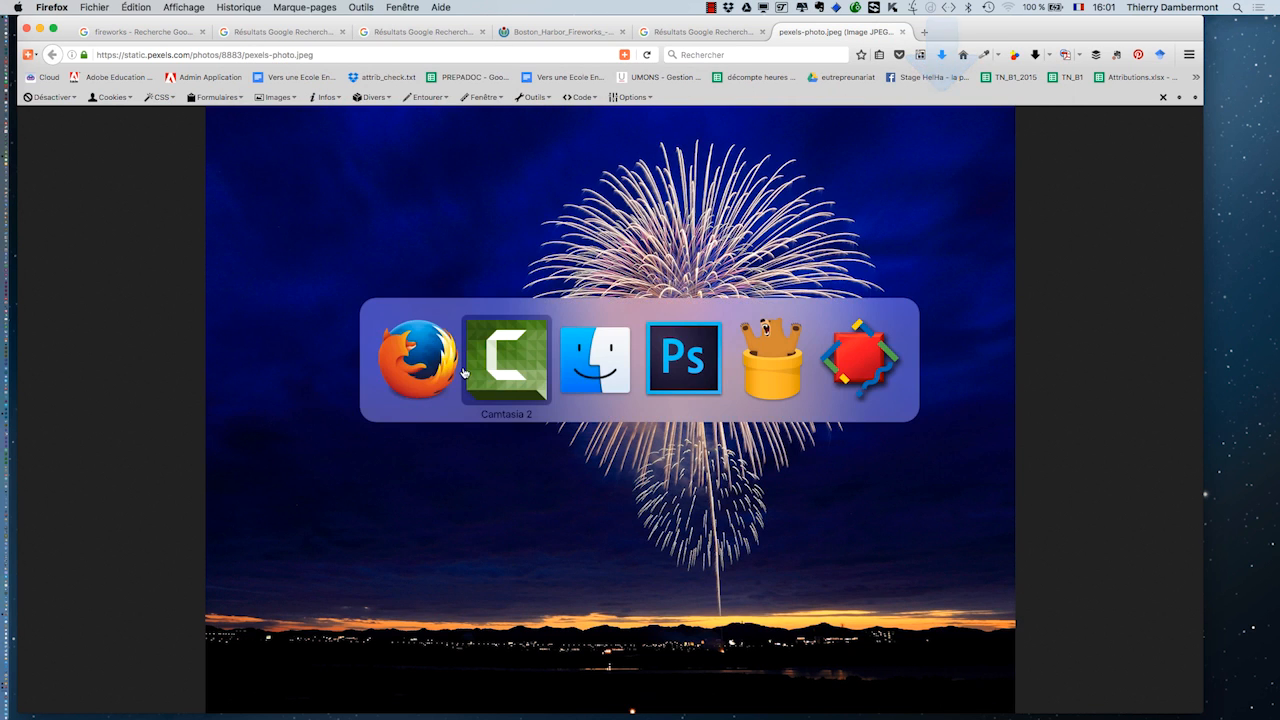
{"action": "left_click", "coordinate": [40, 28]}
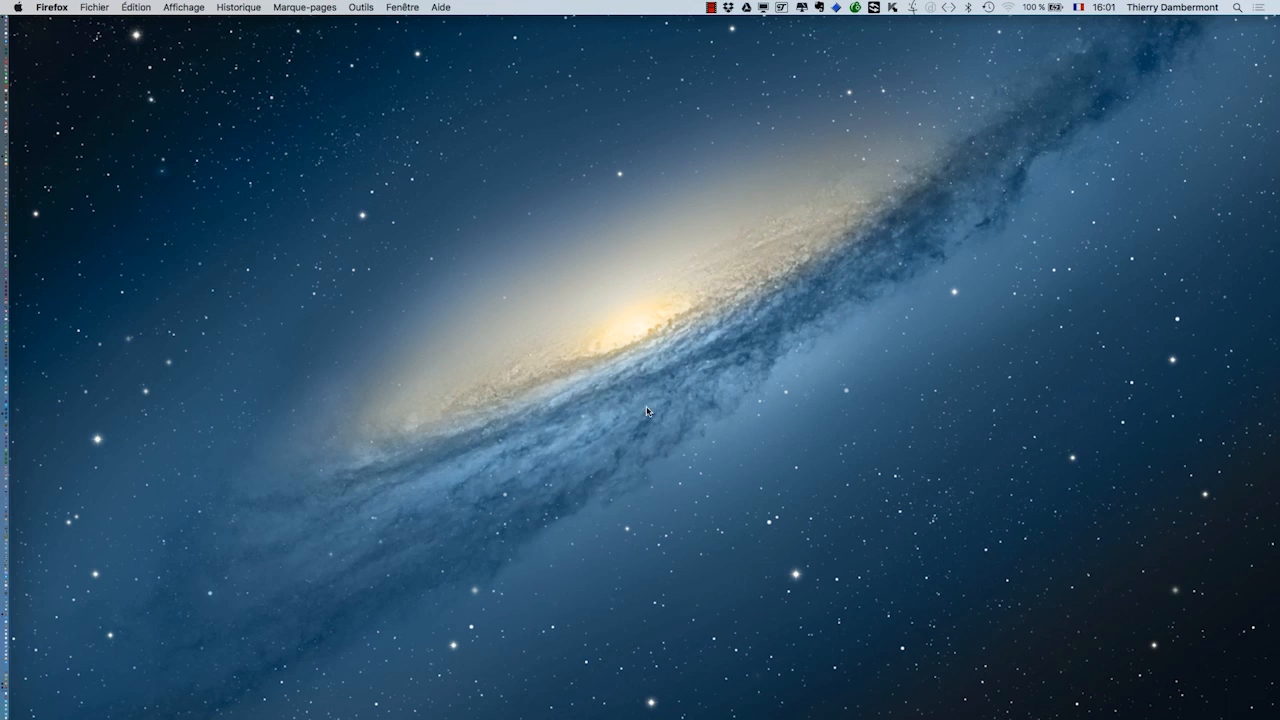
{"action": "key", "text": "super+Tab"}
{"action": "key", "text": "super+Tab"}
{"action": "key", "text": "super+Tab"}
Open pexels-photo.jpeg from the "Photoshop fonds blancs" folder
{"action": "left_click", "coordinate": [128, 7]}
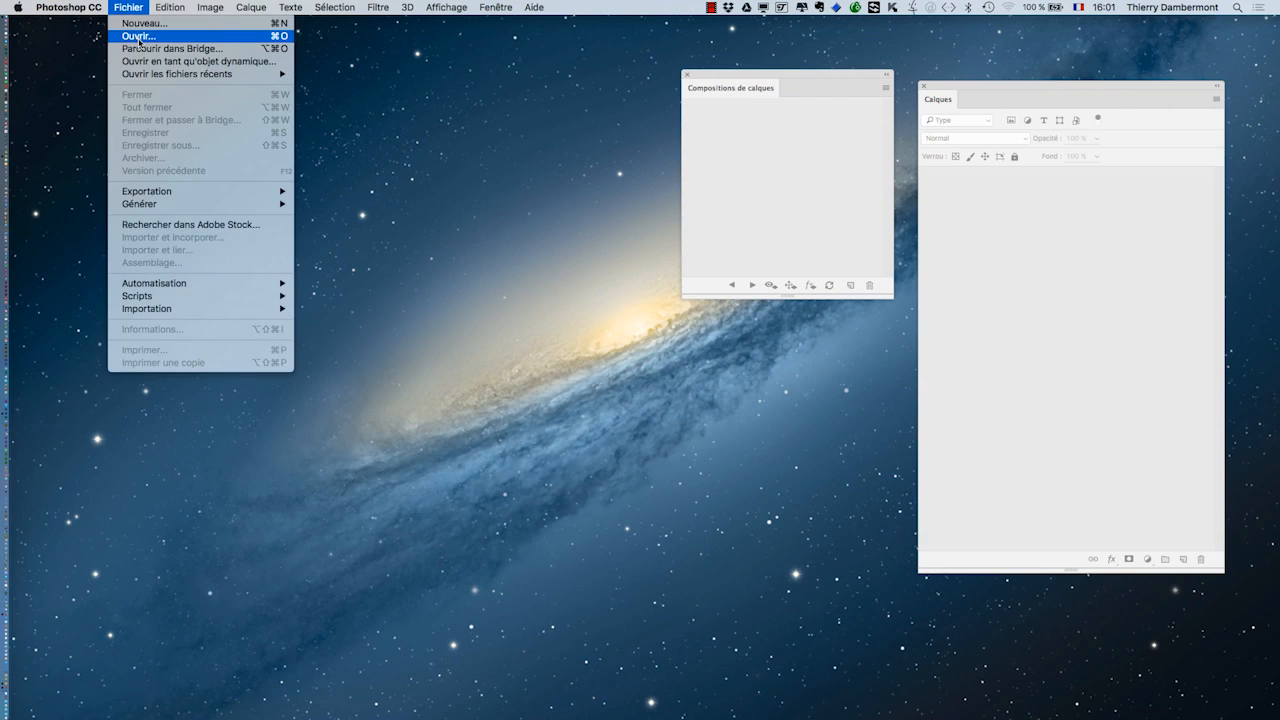
{"action": "left_click", "coordinate": [138, 38]}
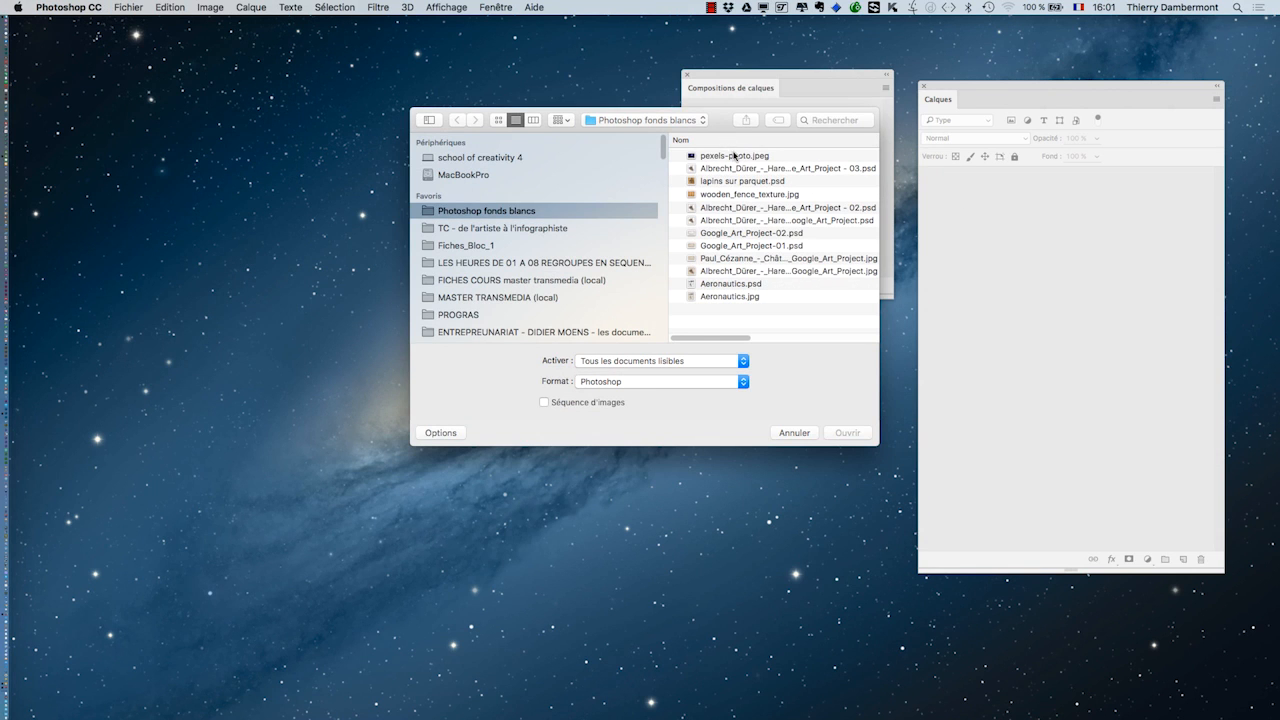
{"action": "left_click", "coordinate": [735, 156]}
{"action": "left_click", "coordinate": [850, 433]}
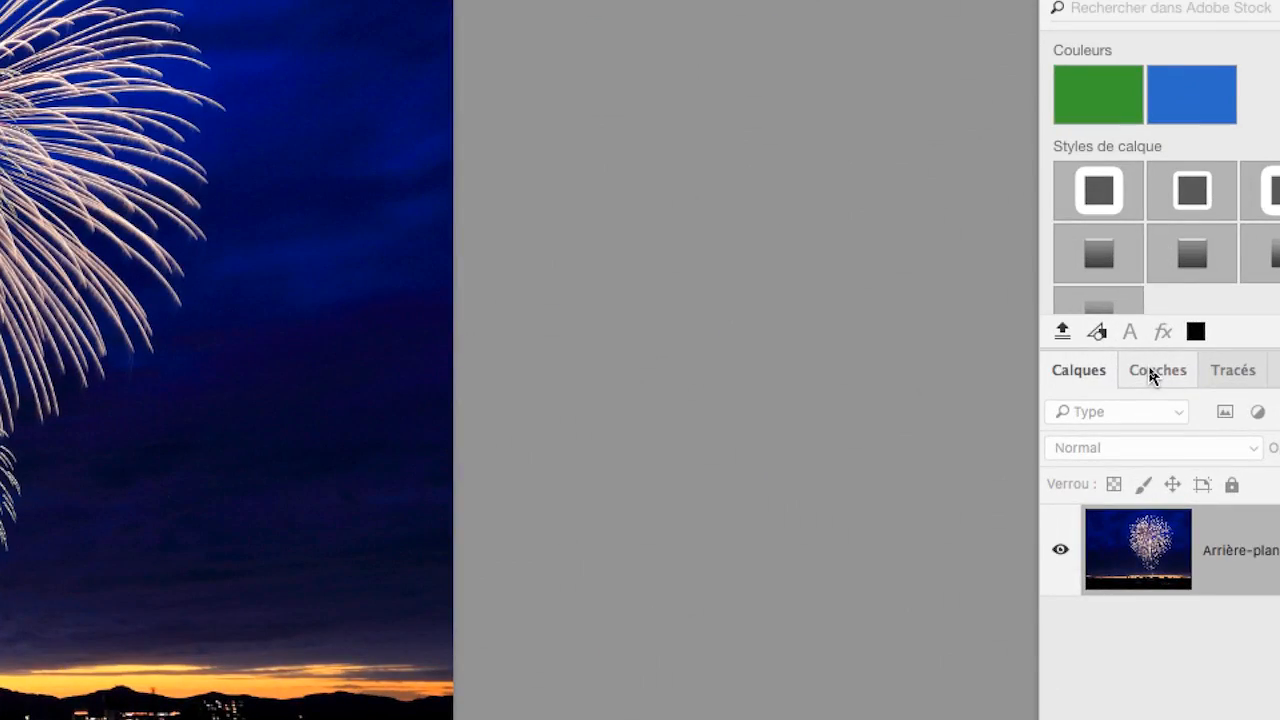
Display the Couches (channels) panel, hide it and show it again
{"action": "left_click", "coordinate": [1152, 374]}
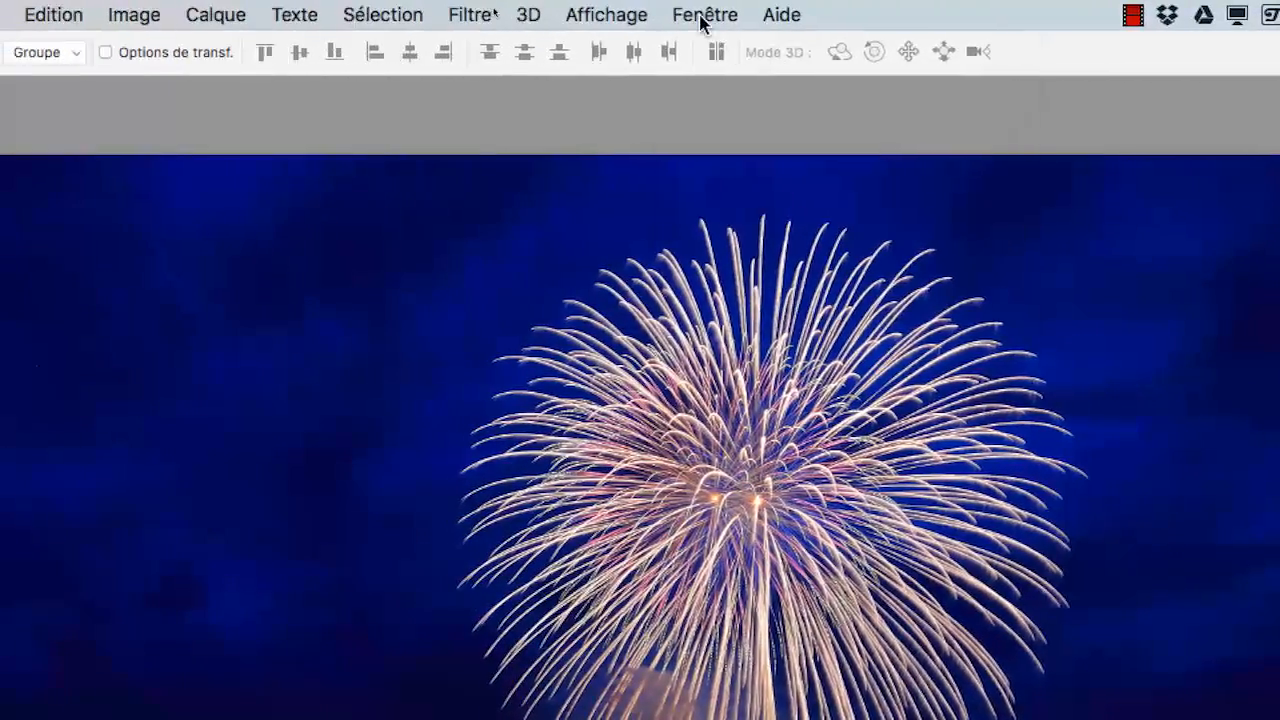
{"action": "left_click", "coordinate": [703, 14]}
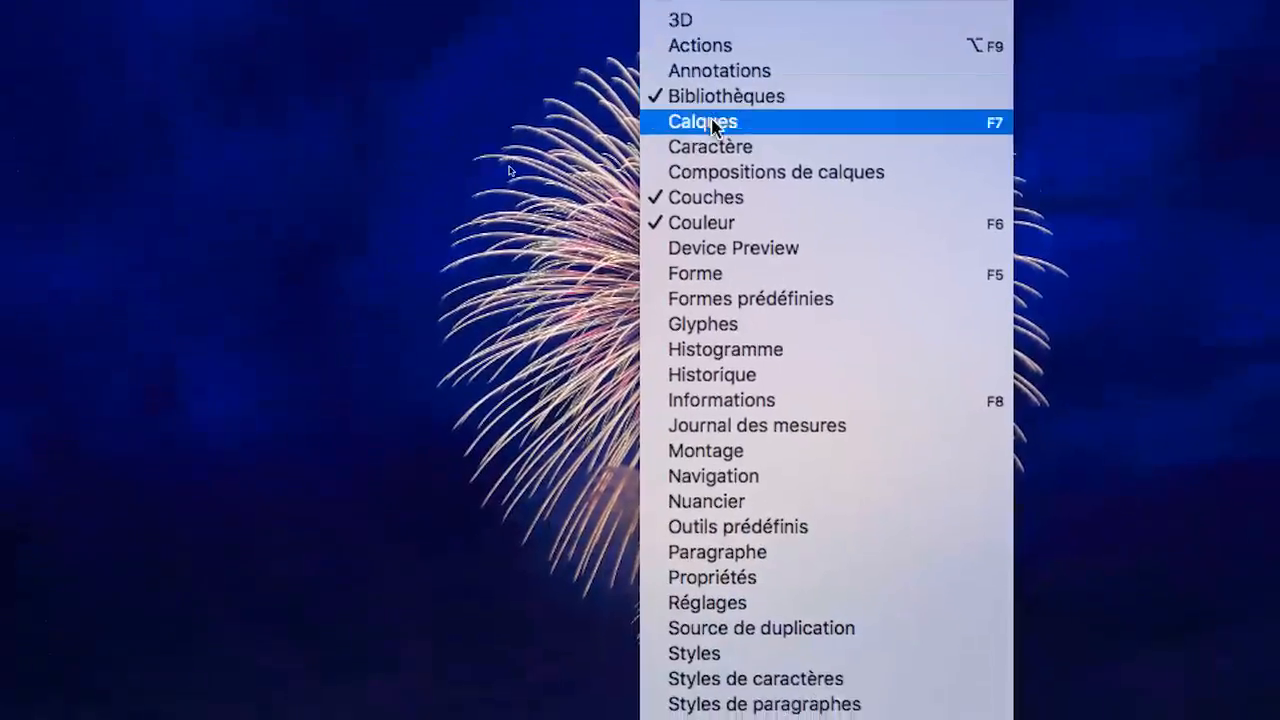
{"action": "left_click", "coordinate": [705, 197]}
{"action": "left_click", "coordinate": [700, 13]}
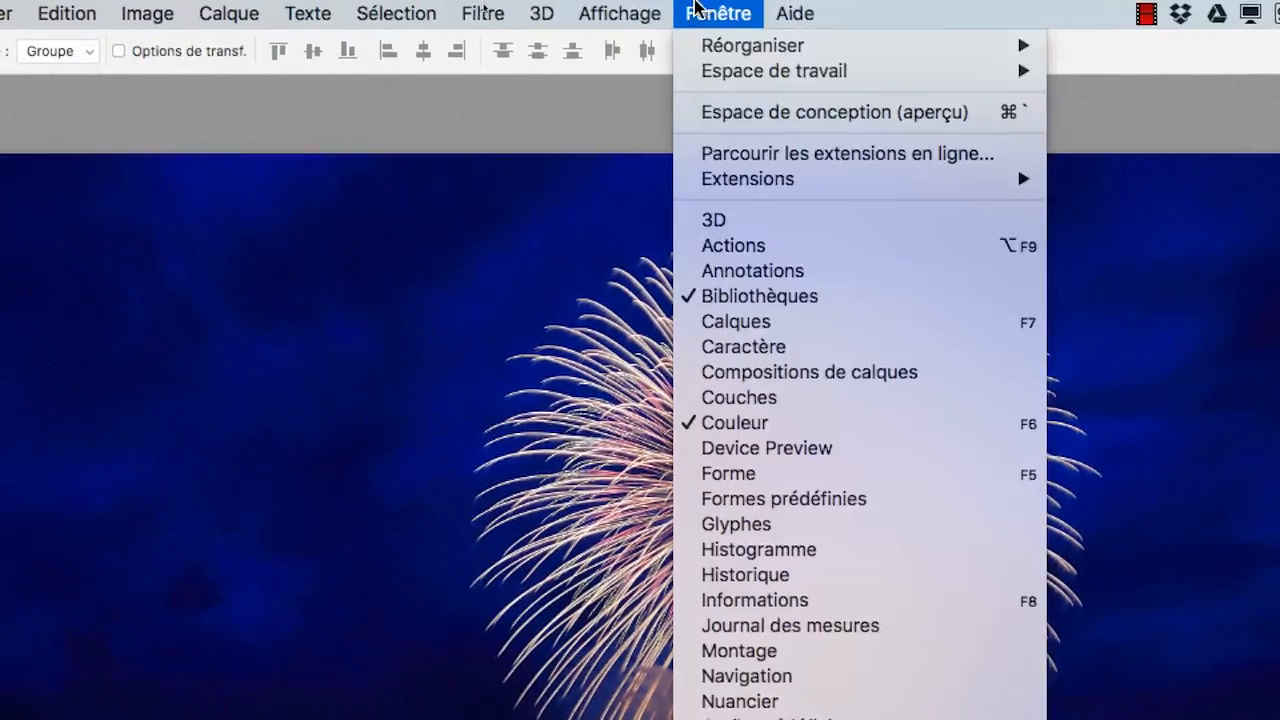
{"action": "left_click", "coordinate": [737, 397]}
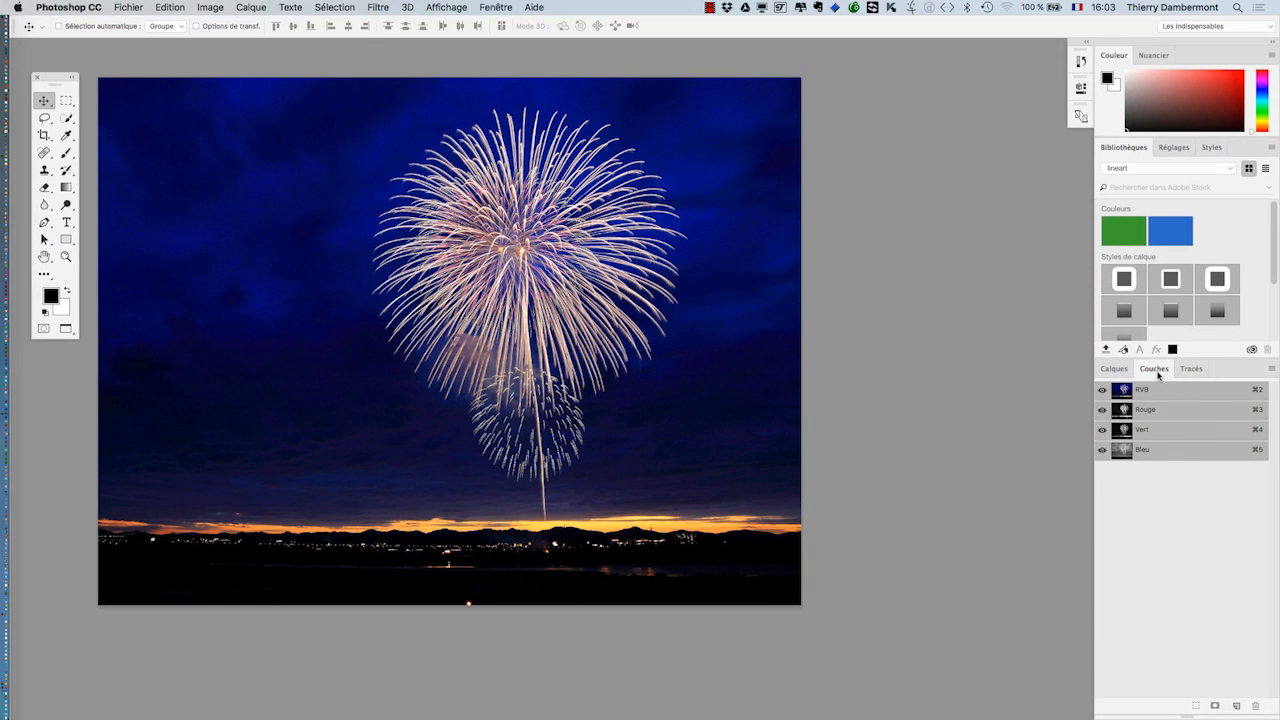
Detach the Couches panel as a floating panel over the image and enlarge it to show all four channels
{"action": "left_click_drag", "start_coordinate": [1154, 369], "coordinate": [722, 100]}
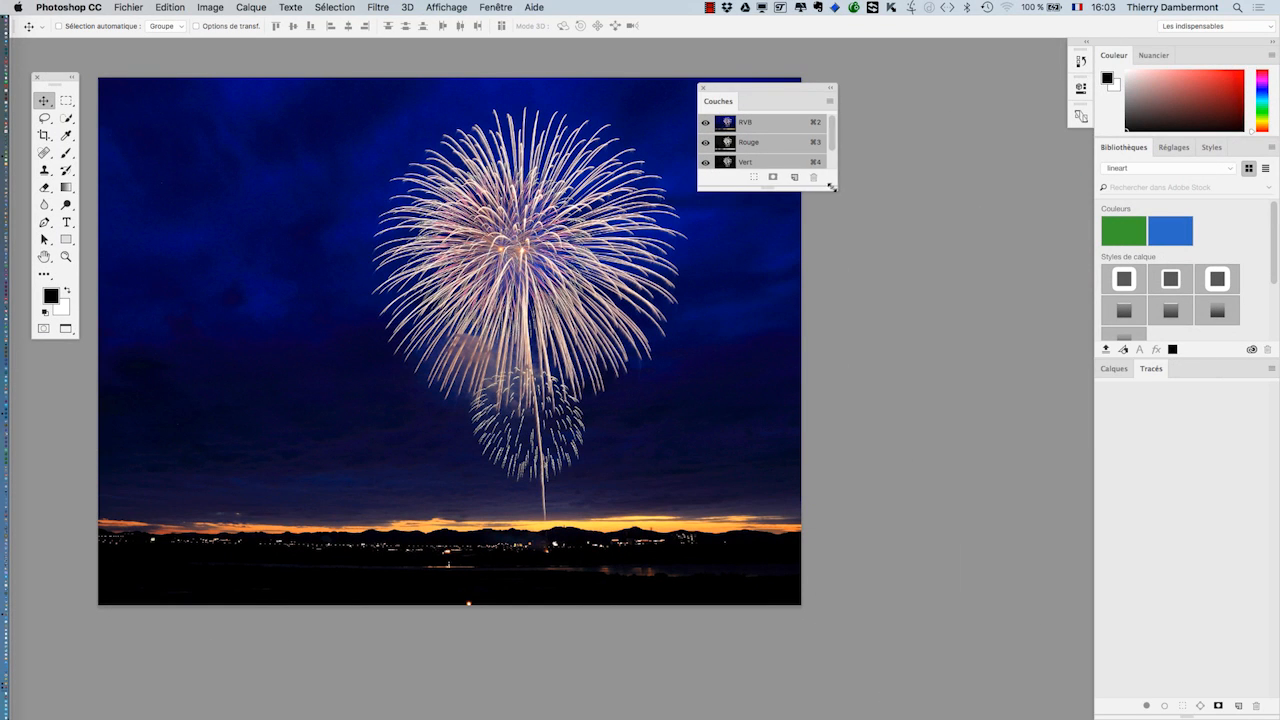
{"action": "left_click_drag", "start_coordinate": [827, 189], "coordinate": [916, 291]}
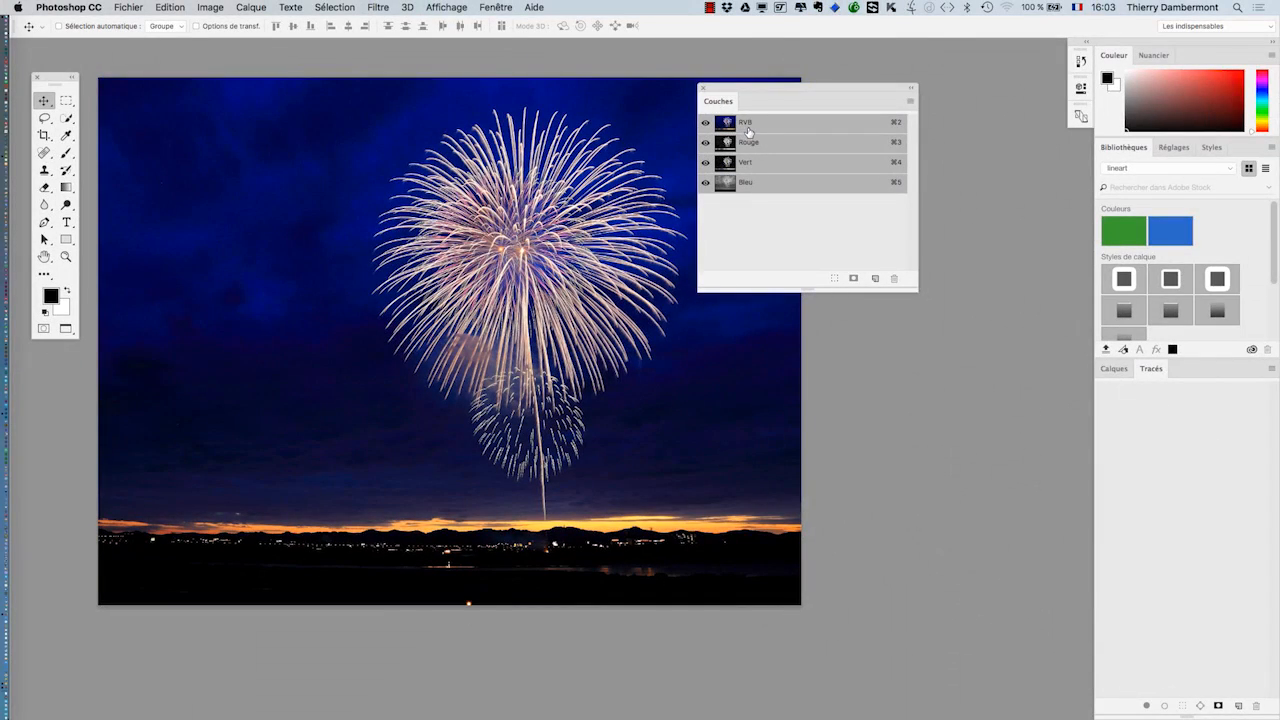
{"action": "left_click_drag", "start_coordinate": [894, 90], "coordinate": [866, 115]}
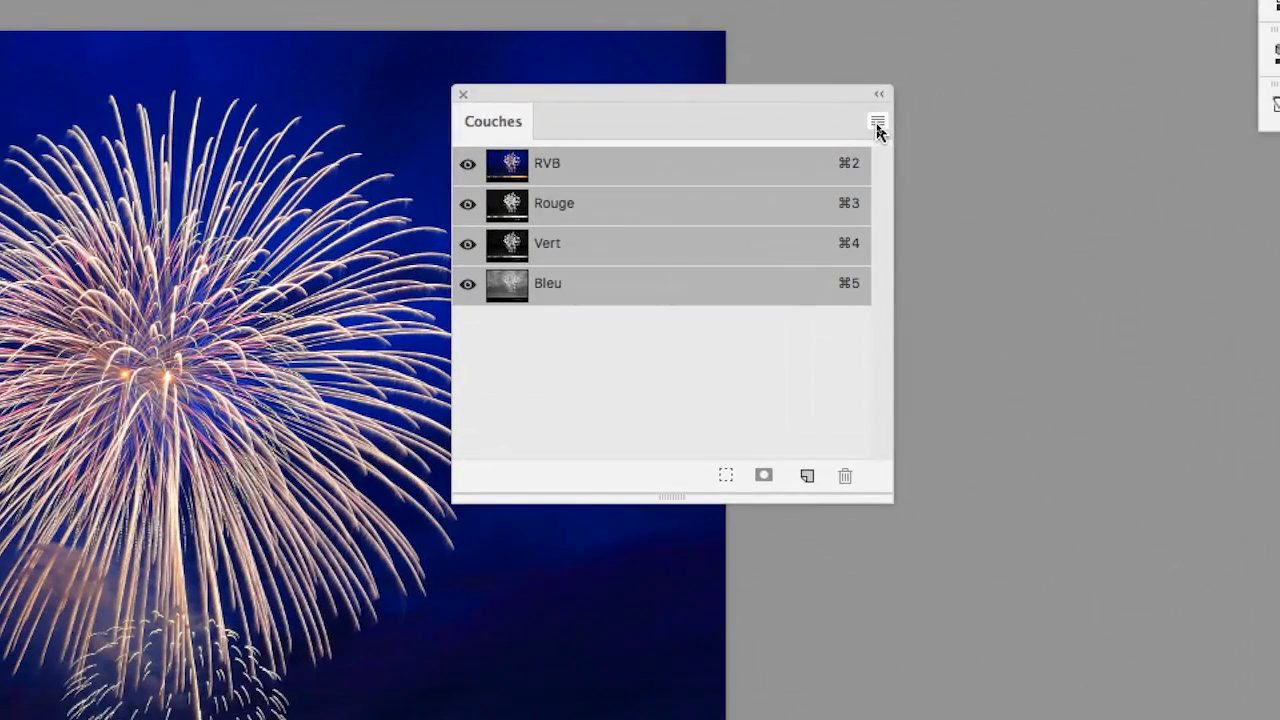
Set the Couches panel's thumbnails to the largest size
{"action": "left_click", "coordinate": [877, 124]}
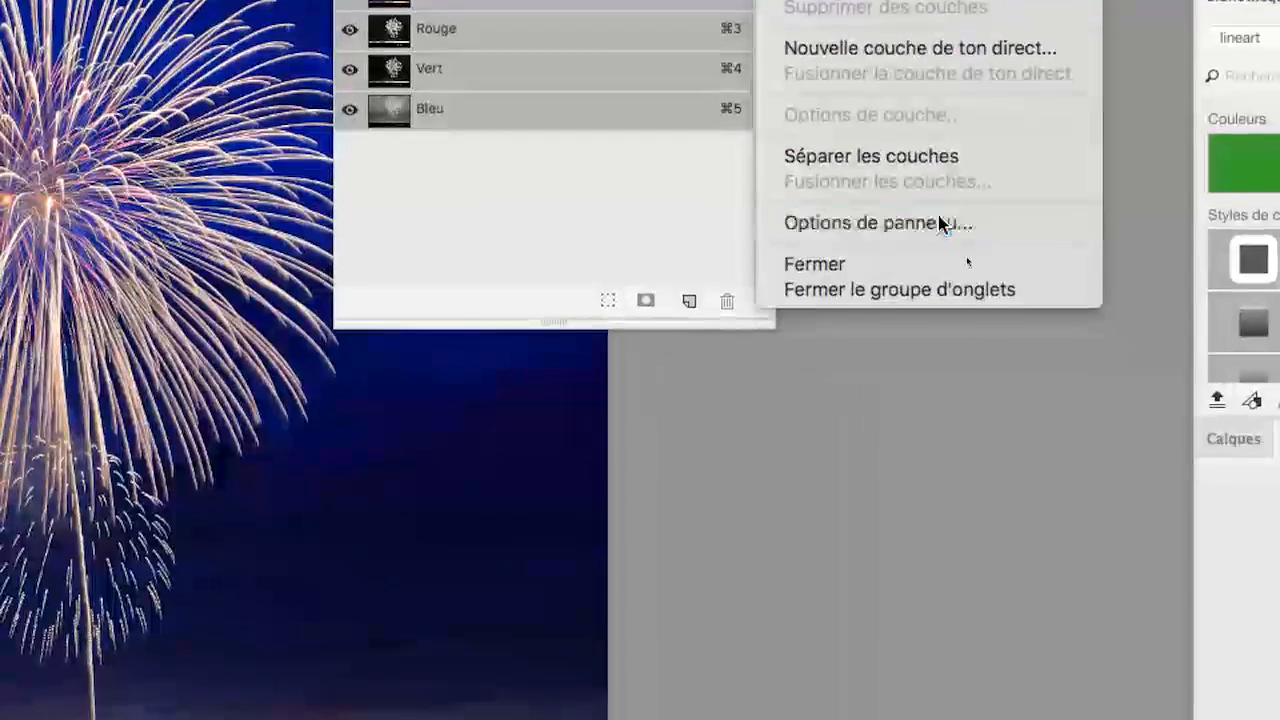
{"action": "left_click", "coordinate": [1062, 395]}
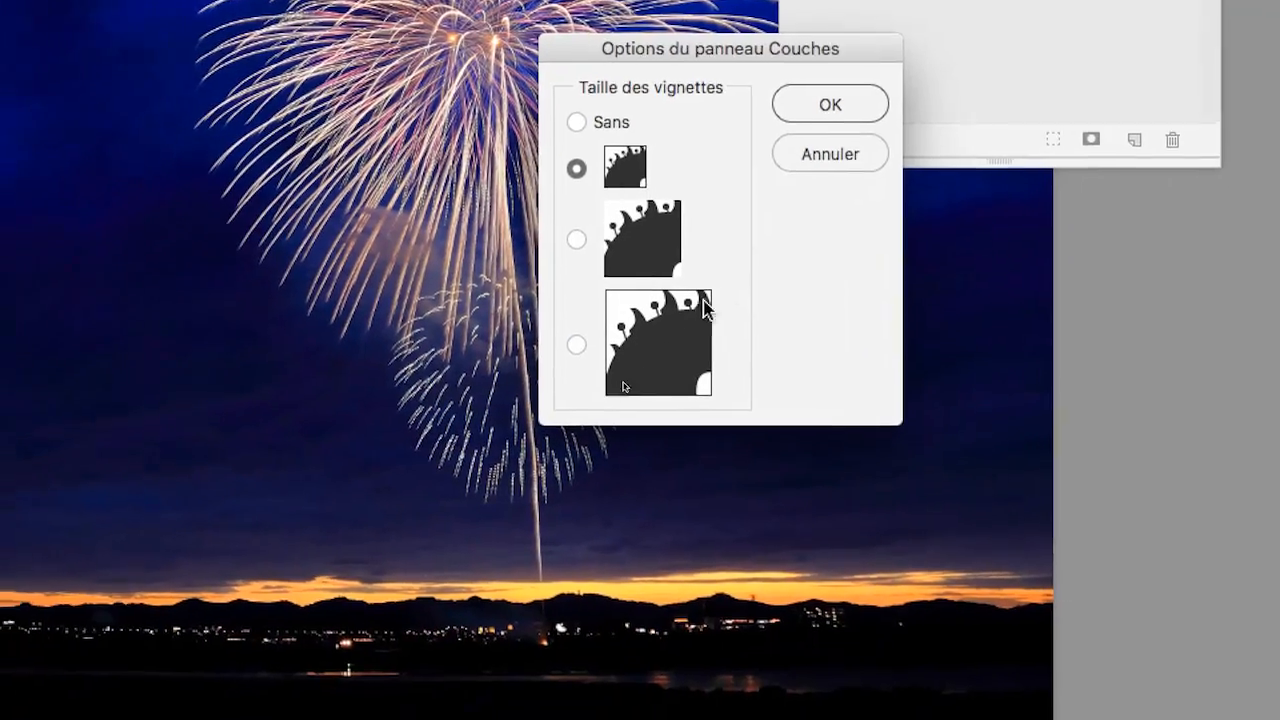
{"action": "left_click", "coordinate": [223, 521]}
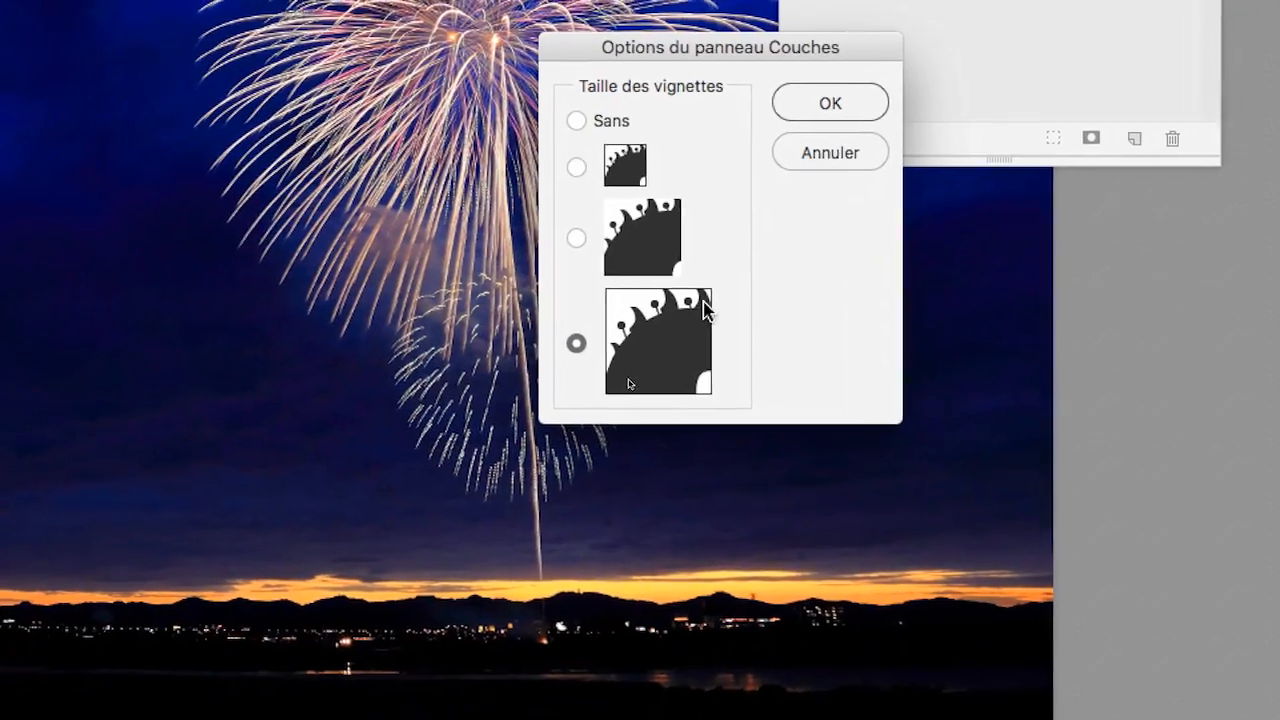
{"action": "left_click", "coordinate": [747, 235]}
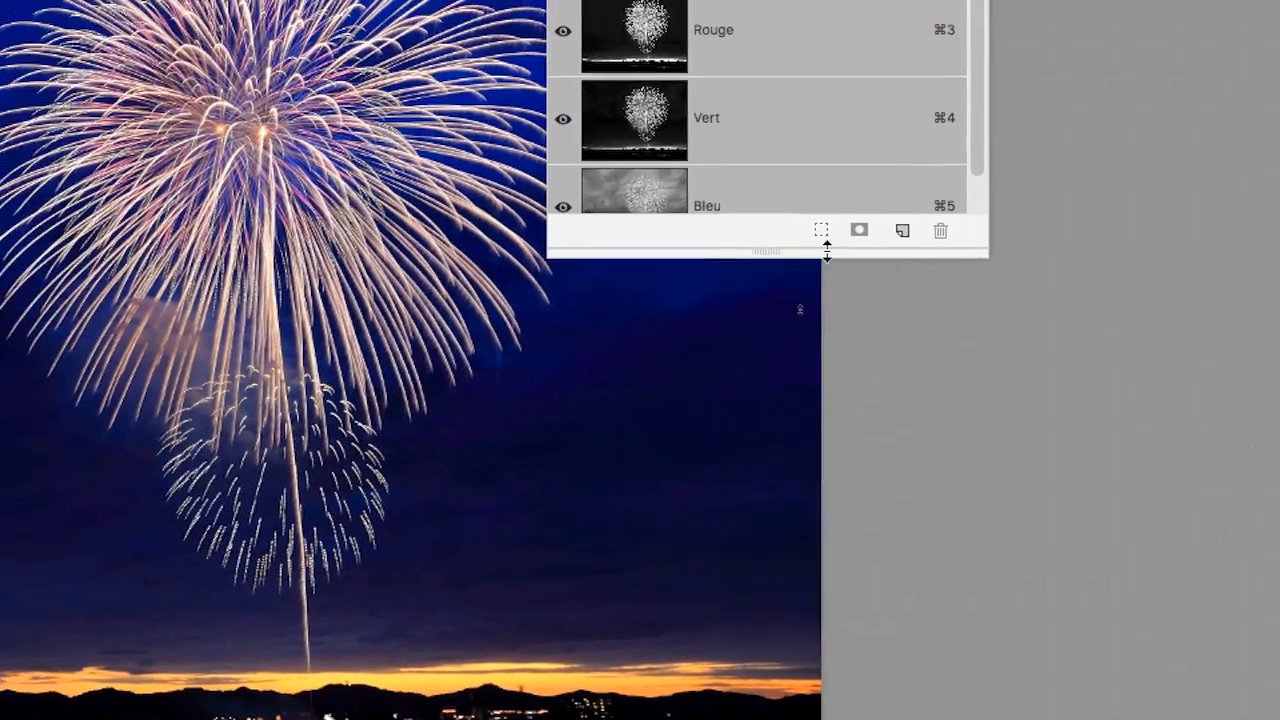
Make the Couches panel taller to fit all the large thumbnails and place it beside the image
{"action": "left_click_drag", "start_coordinate": [819, 253], "coordinate": [814, 290]}
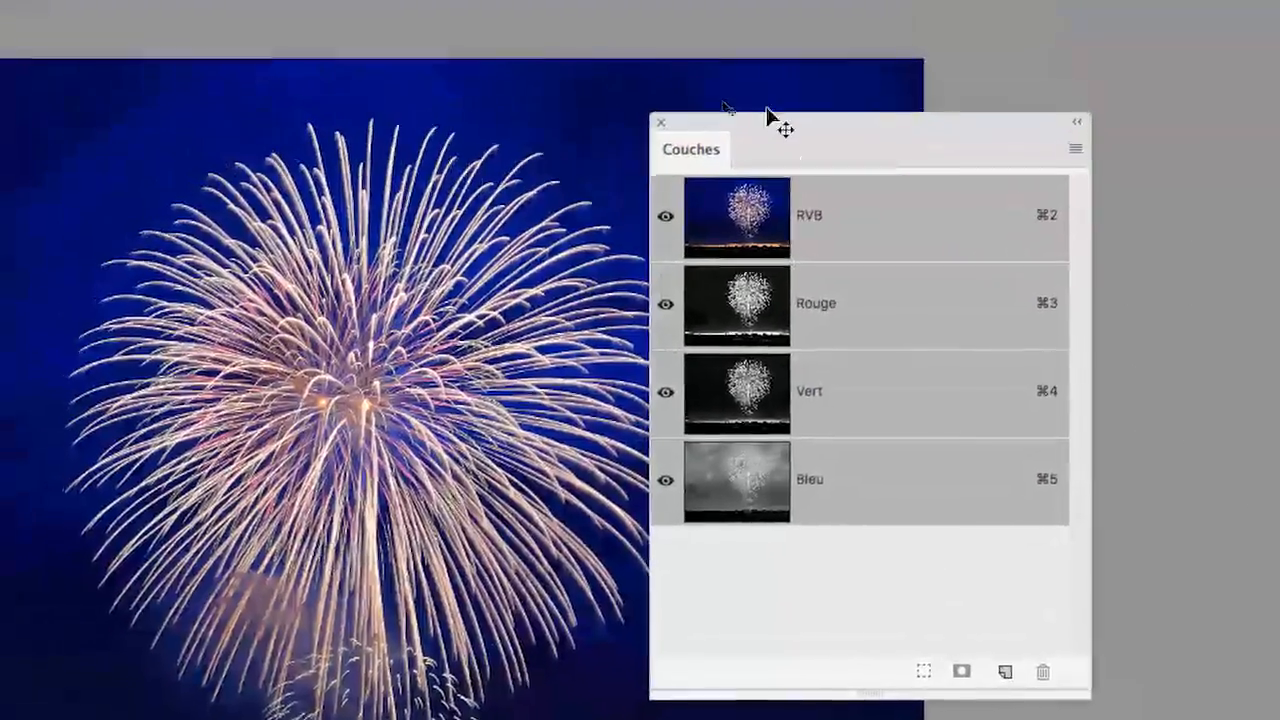
{"action": "left_click_drag", "start_coordinate": [768, 118], "coordinate": [866, 106]}
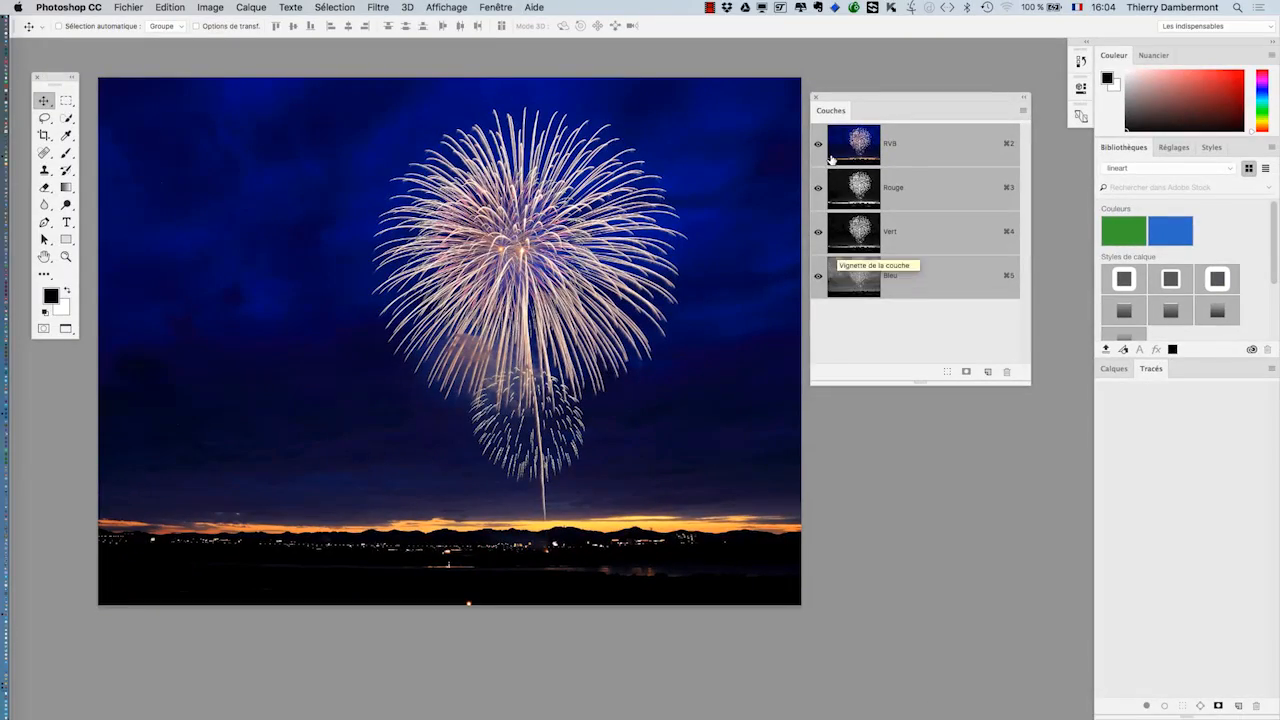
View the Rouge, Vert and Bleu channels one at a time to compare the fireworks' contrast with the sky
{"action": "left_click", "coordinate": [910, 191]}
{"action": "left_click", "coordinate": [907, 240]}
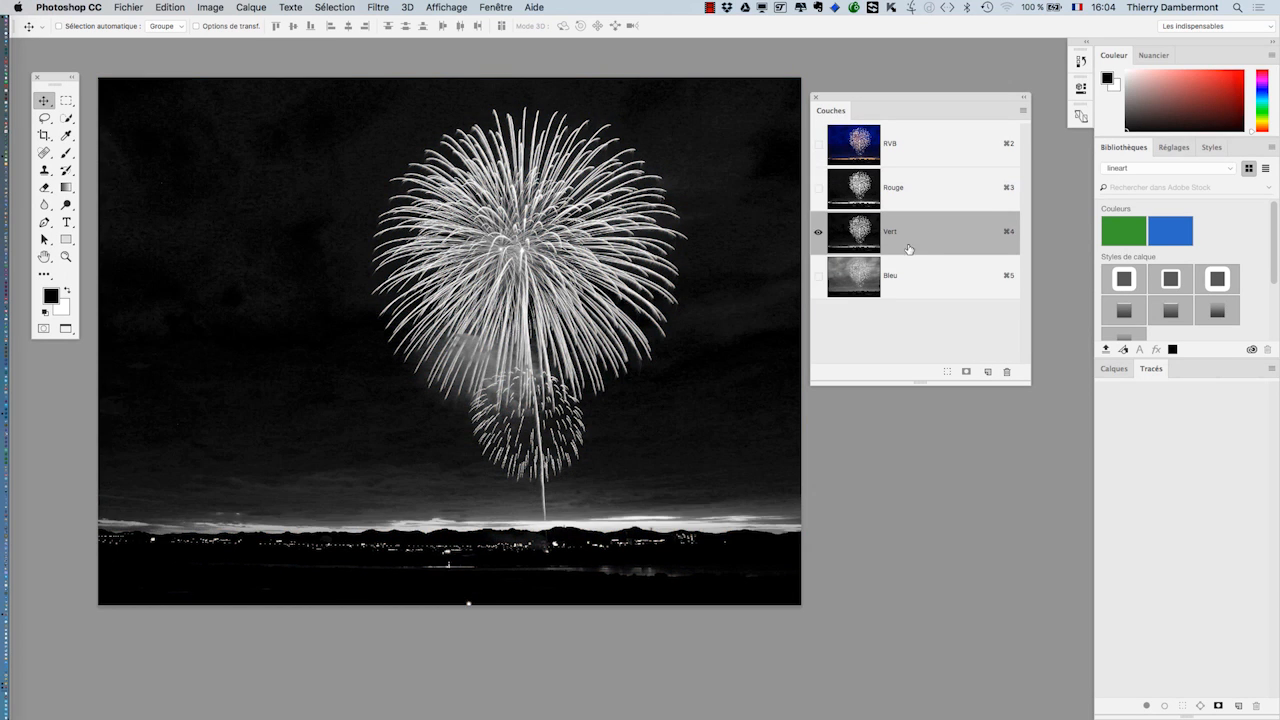
{"action": "left_click", "coordinate": [914, 276]}
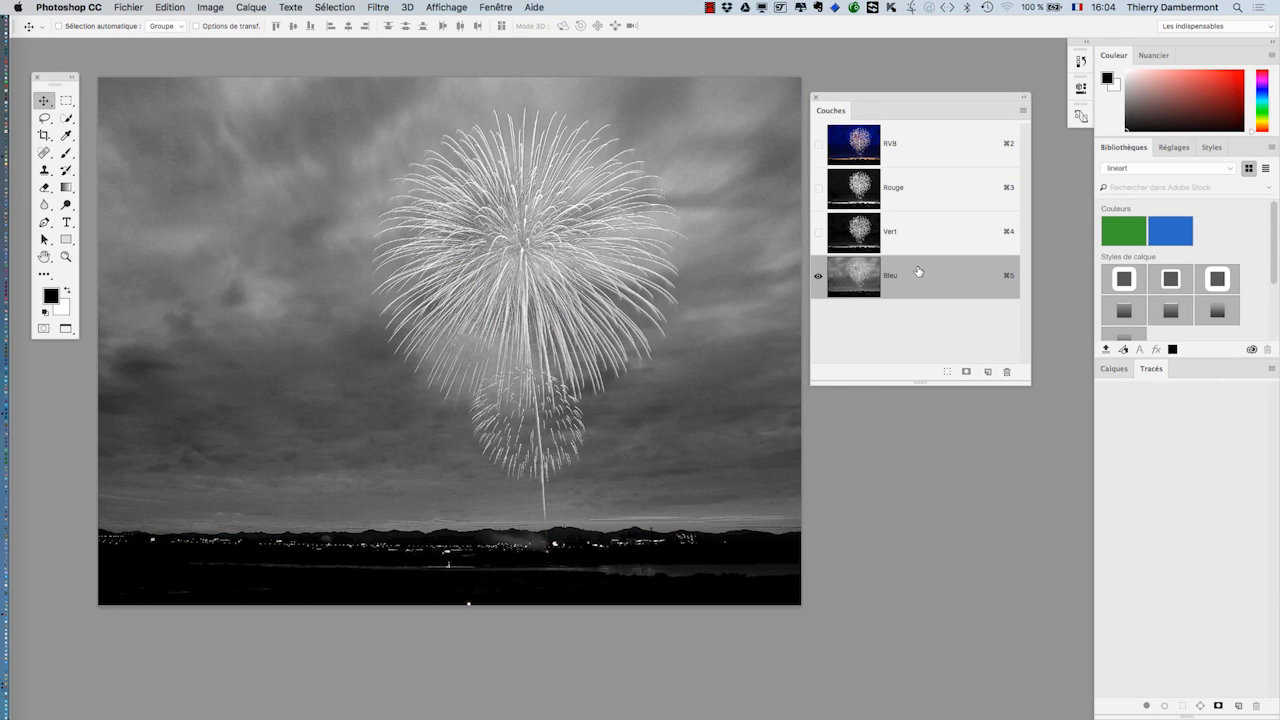
{"action": "left_click", "coordinate": [915, 235]}
{"action": "left_click", "coordinate": [913, 202]}
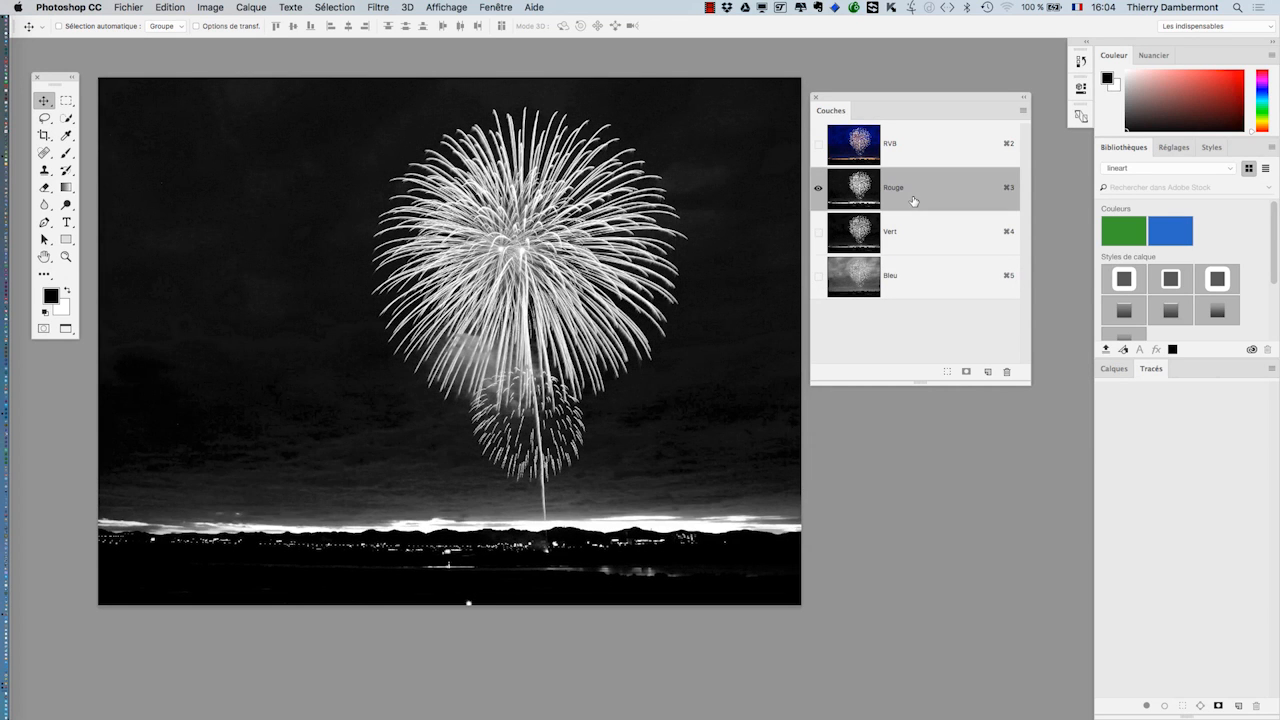
{"action": "left_click", "coordinate": [918, 235]}
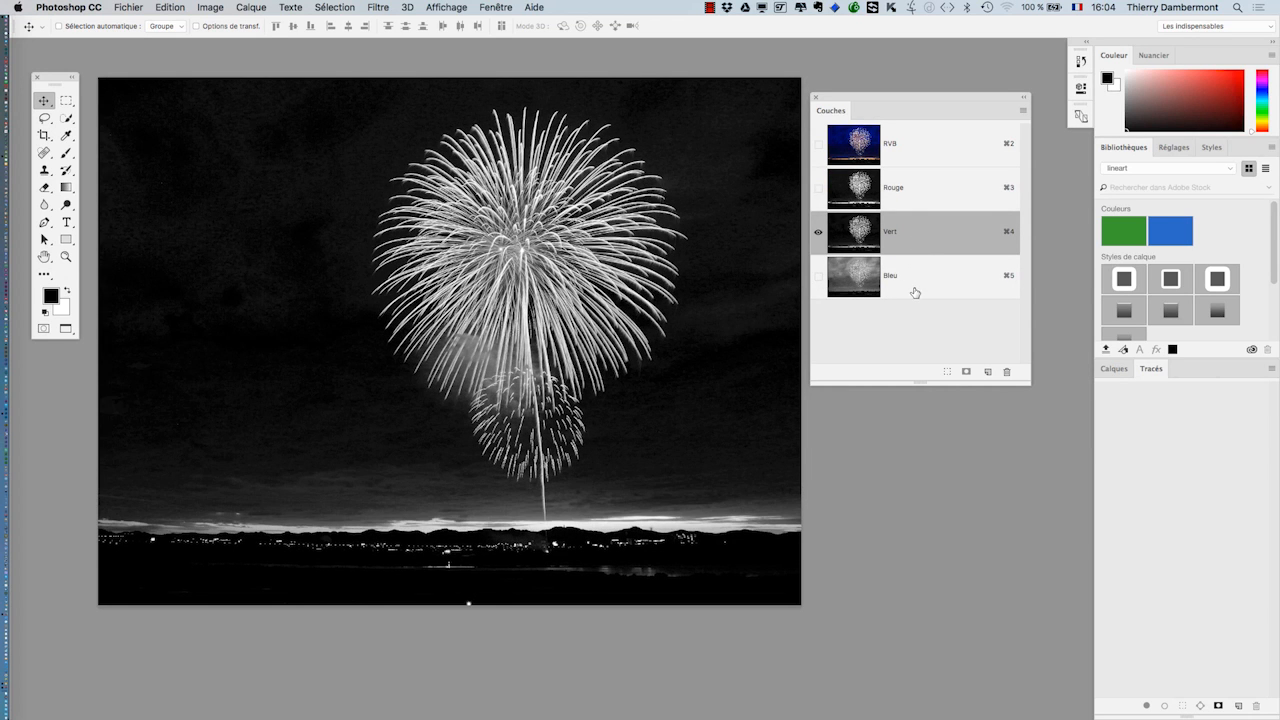
Display the Bleu, Vert and Rouge channels individually to compare how each one renders the sky
{"action": "left_click", "coordinate": [915, 285]}
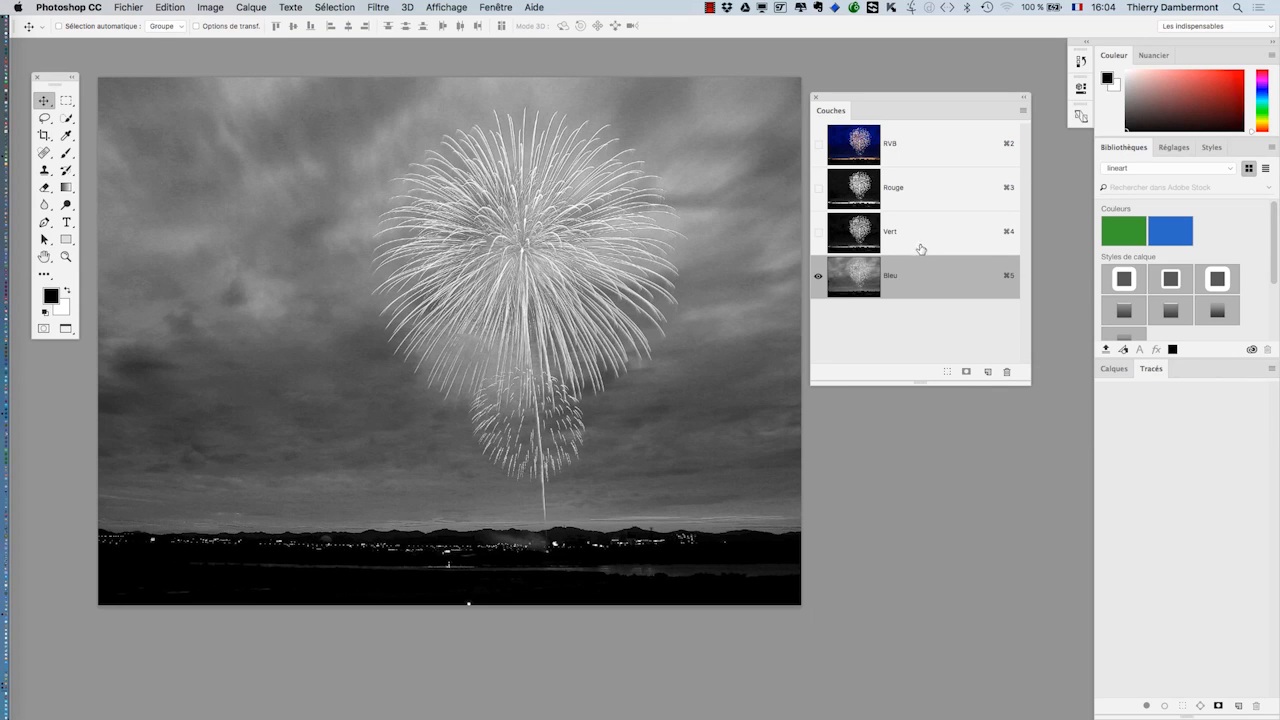
{"action": "left_click", "coordinate": [920, 244]}
{"action": "left_click", "coordinate": [915, 203]}
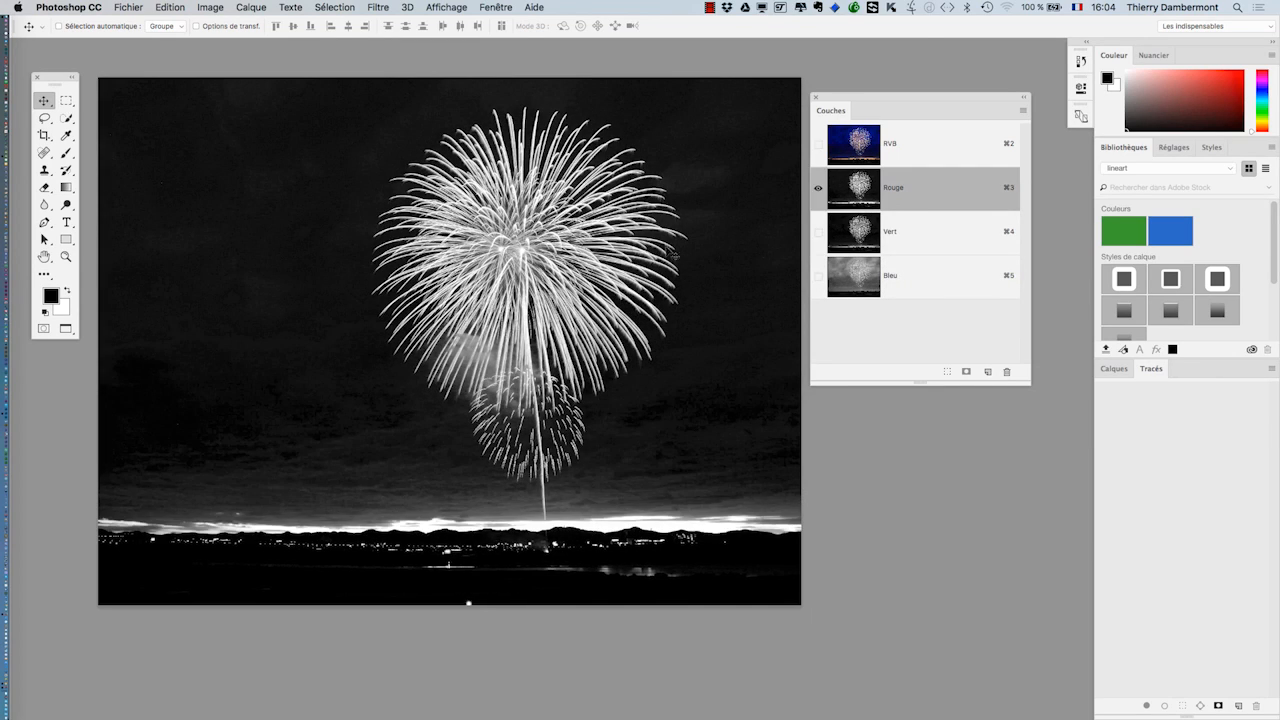
Alternate between the Vert and Rouge channels on a close-up of the fireworks to compare their contrast
{"action": "scroll", "coordinate": [520, 252], "scroll_direction": "up", "scroll_amount": 3}
{"action": "left_click", "coordinate": [936, 246]}
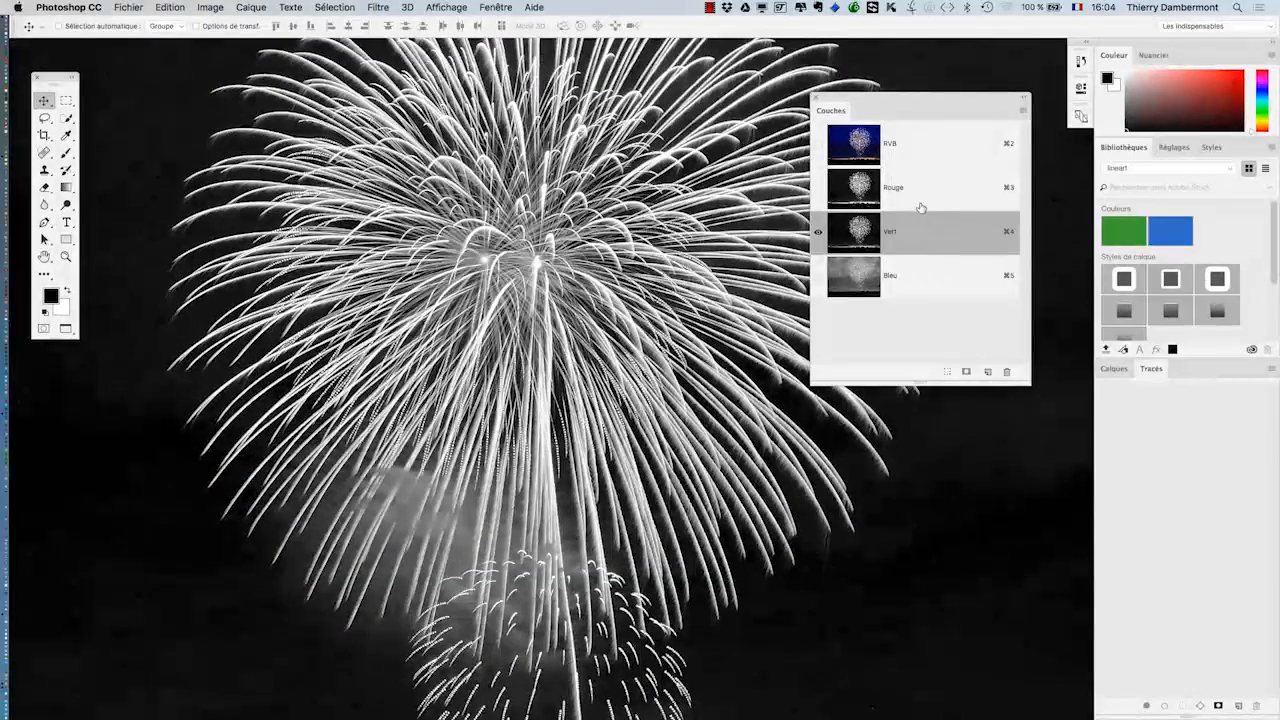
{"action": "left_click", "coordinate": [920, 207]}
{"action": "left_click", "coordinate": [923, 234]}
{"action": "left_click", "coordinate": [930, 194]}
{"action": "left_click", "coordinate": [931, 229]}
{"action": "left_click", "coordinate": [931, 190]}
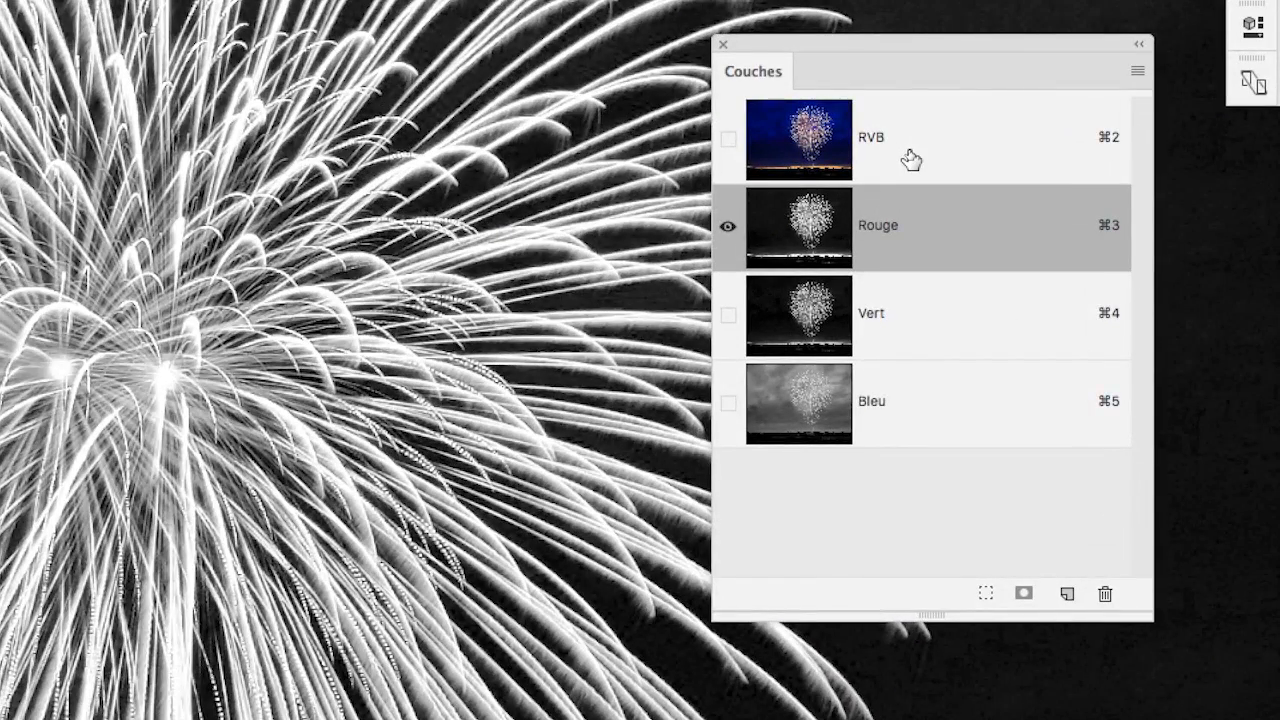
Restore the full-colour RVB composite with the whole fireworks in view beside the Couches panel
{"action": "left_click", "coordinate": [911, 160]}
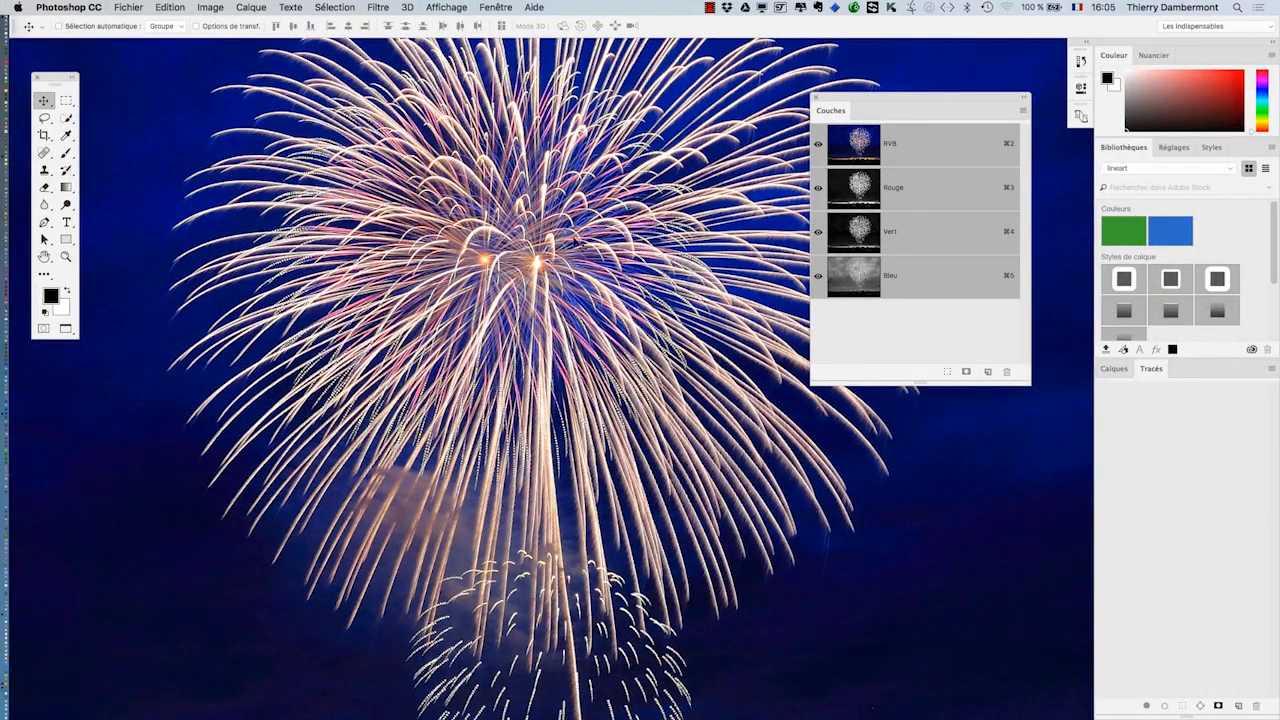
{"action": "scroll", "coordinate": [570, 358], "scroll_direction": "down", "scroll_amount": 5}
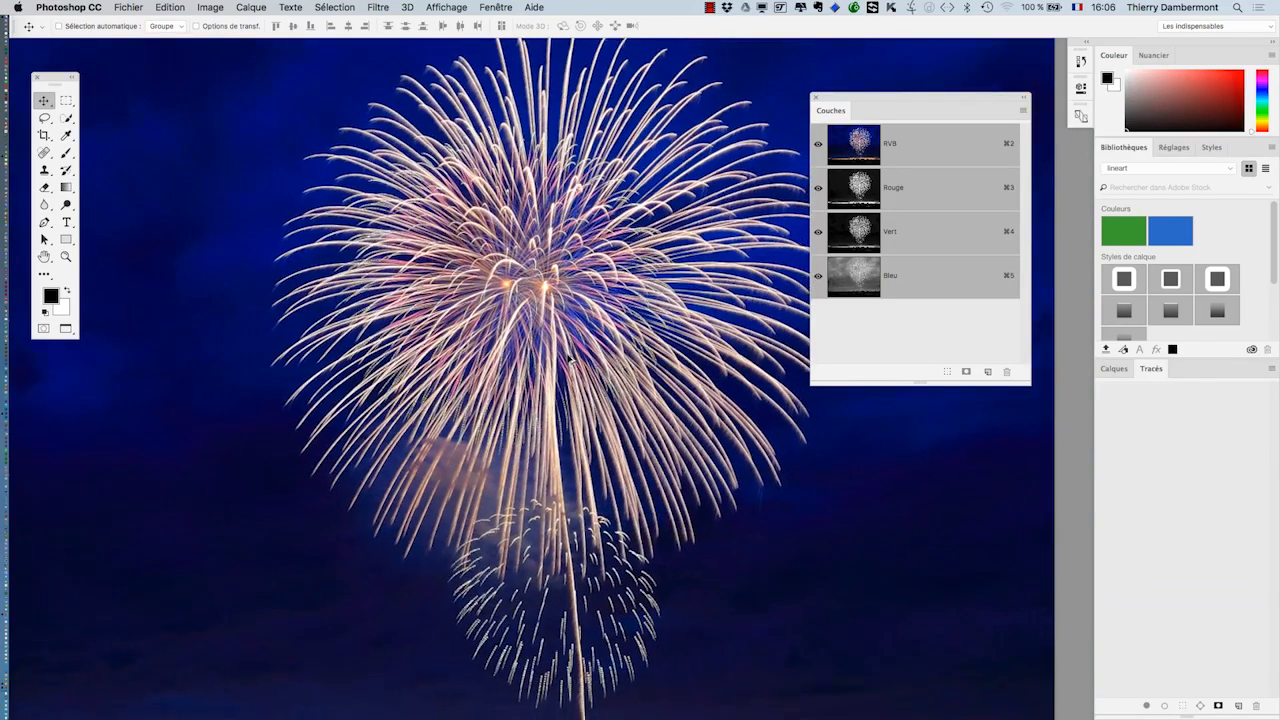
{"action": "scroll", "coordinate": [572, 361], "scroll_direction": "down", "scroll_amount": 1}
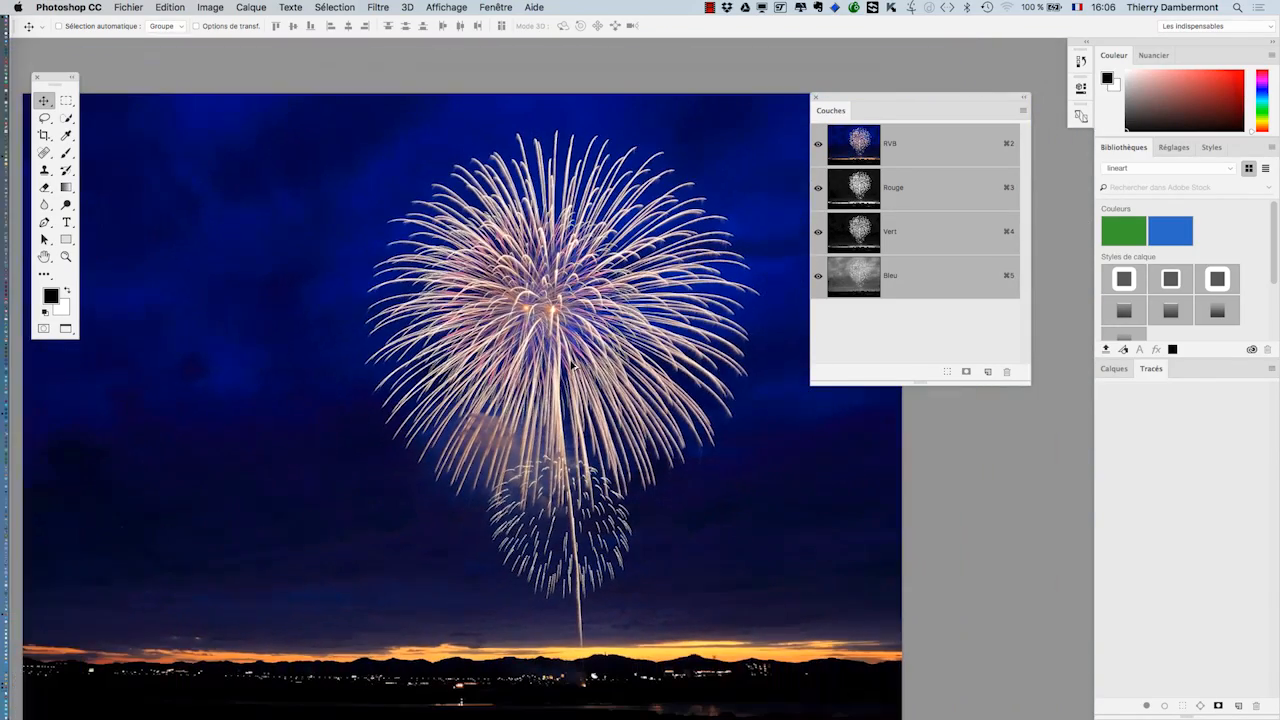
{"action": "scroll", "coordinate": [577, 354], "scroll_direction": "right", "scroll_amount": 3}
{"action": "scroll", "coordinate": [577, 354], "scroll_direction": "down", "scroll_amount": 1}
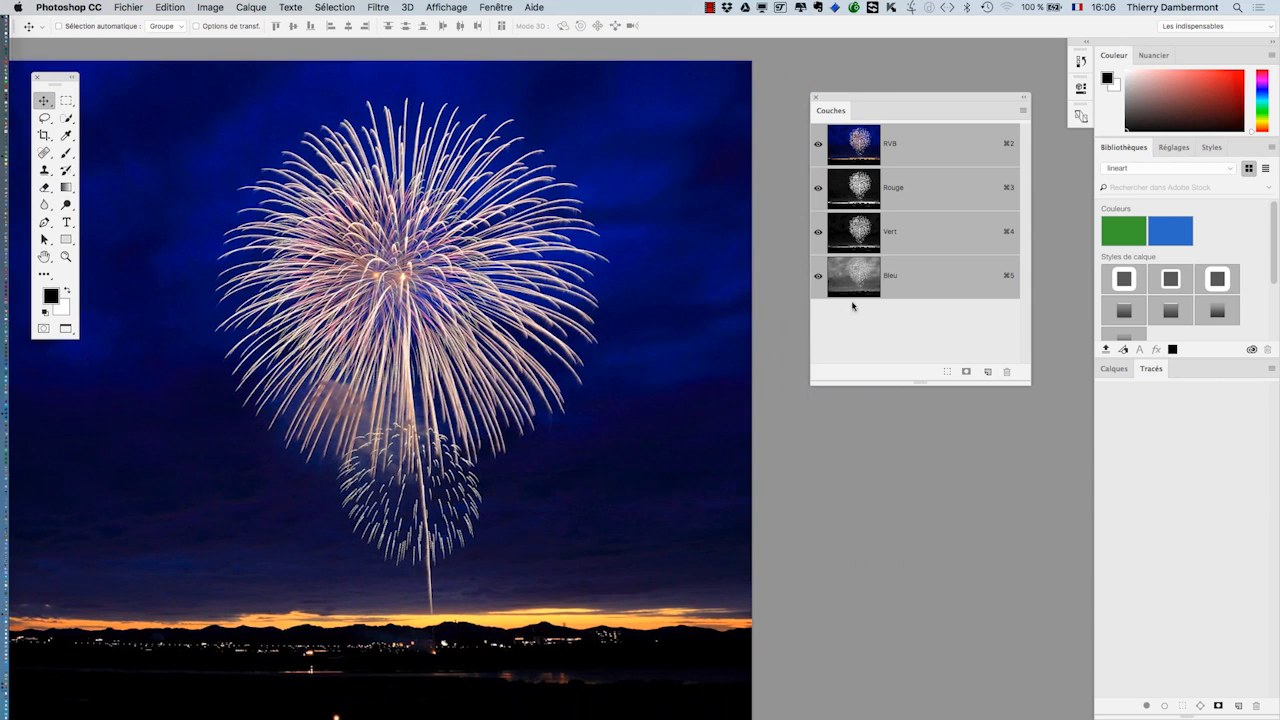
Detach the Calques panel as a taller floating panel beside the fireworks and place the Couches panel below it
{"action": "left_click", "coordinate": [1114, 368]}
{"action": "left_click_drag", "start_coordinate": [1114, 368], "coordinate": [665, 142]}
{"action": "left_click_drag", "start_coordinate": [829, 101], "coordinate": [761, 490]}
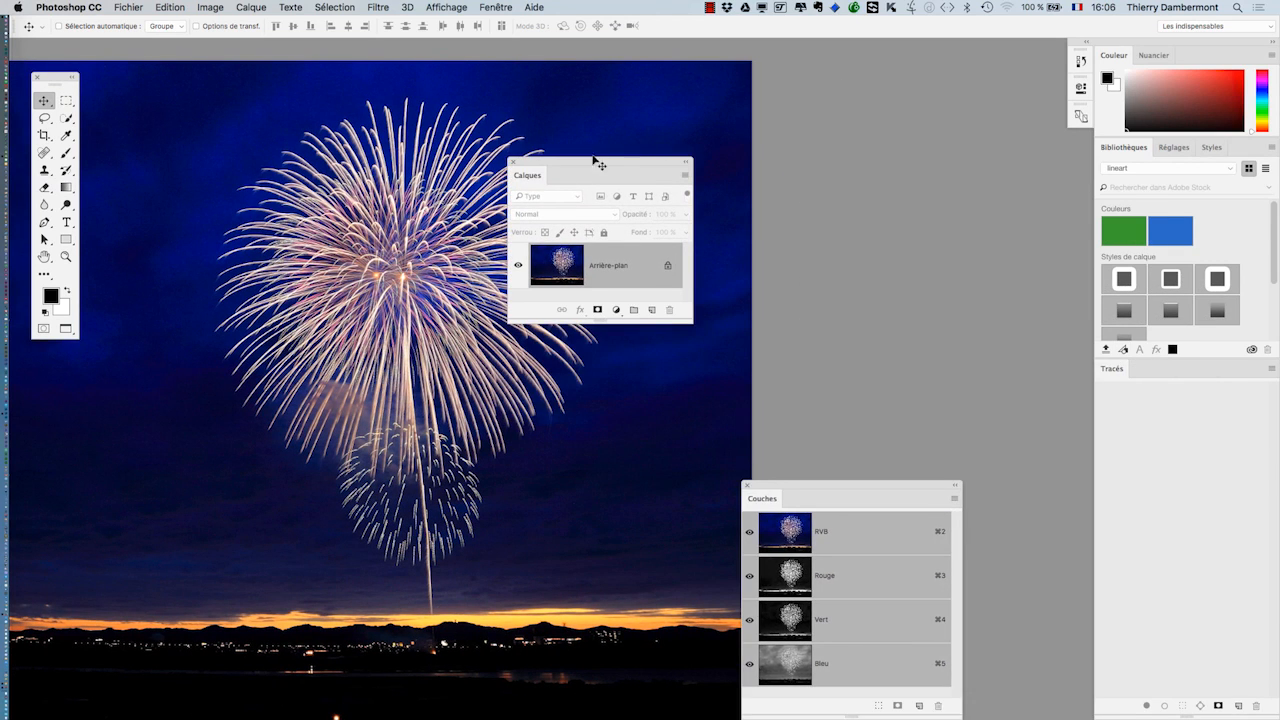
{"action": "left_click_drag", "start_coordinate": [611, 163], "coordinate": [802, 102]}
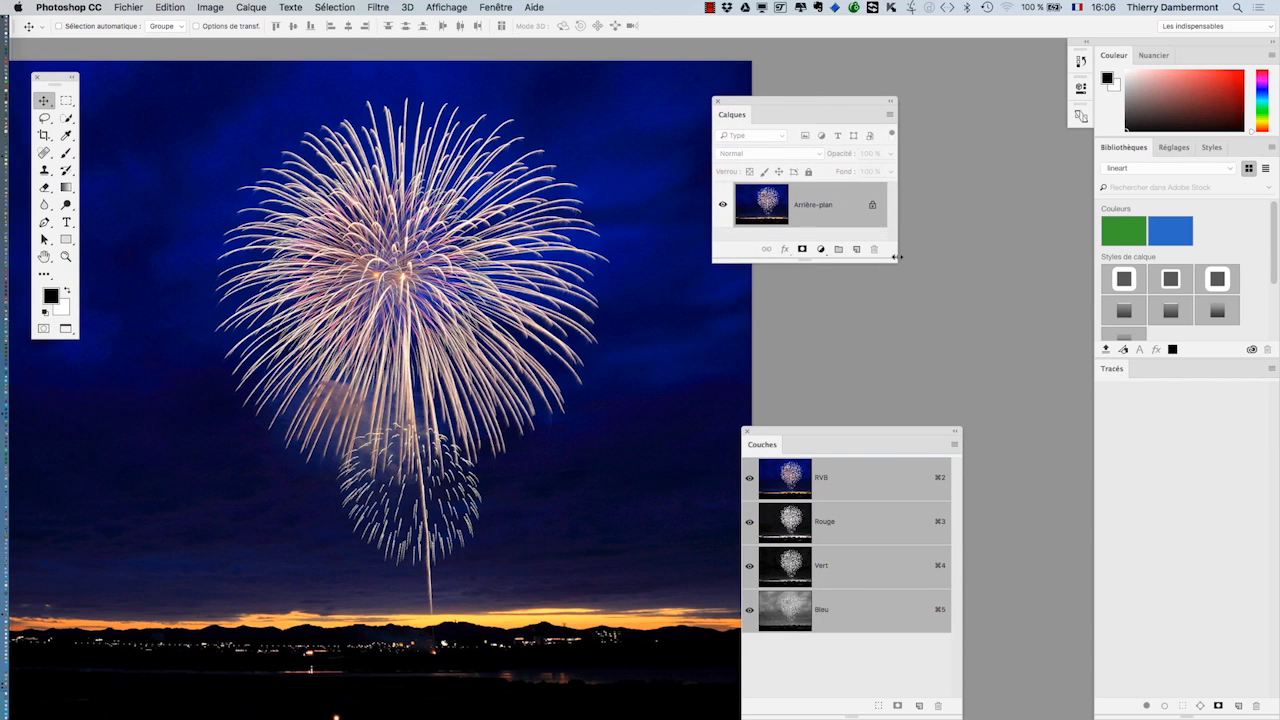
{"action": "left_click_drag", "start_coordinate": [893, 257], "coordinate": [913, 403]}
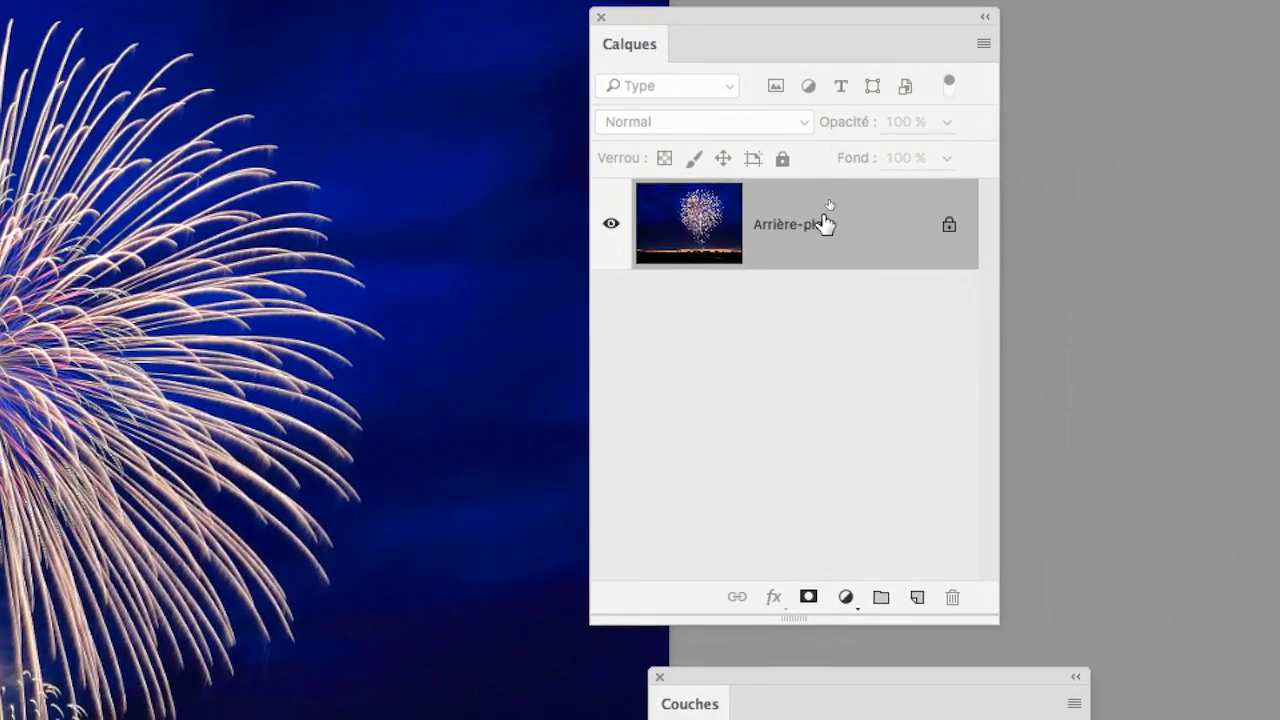
Convert the locked Arrière-plan into a regular layer and add an empty layer beneath it
{"action": "double_click", "coordinate": [895, 310]}
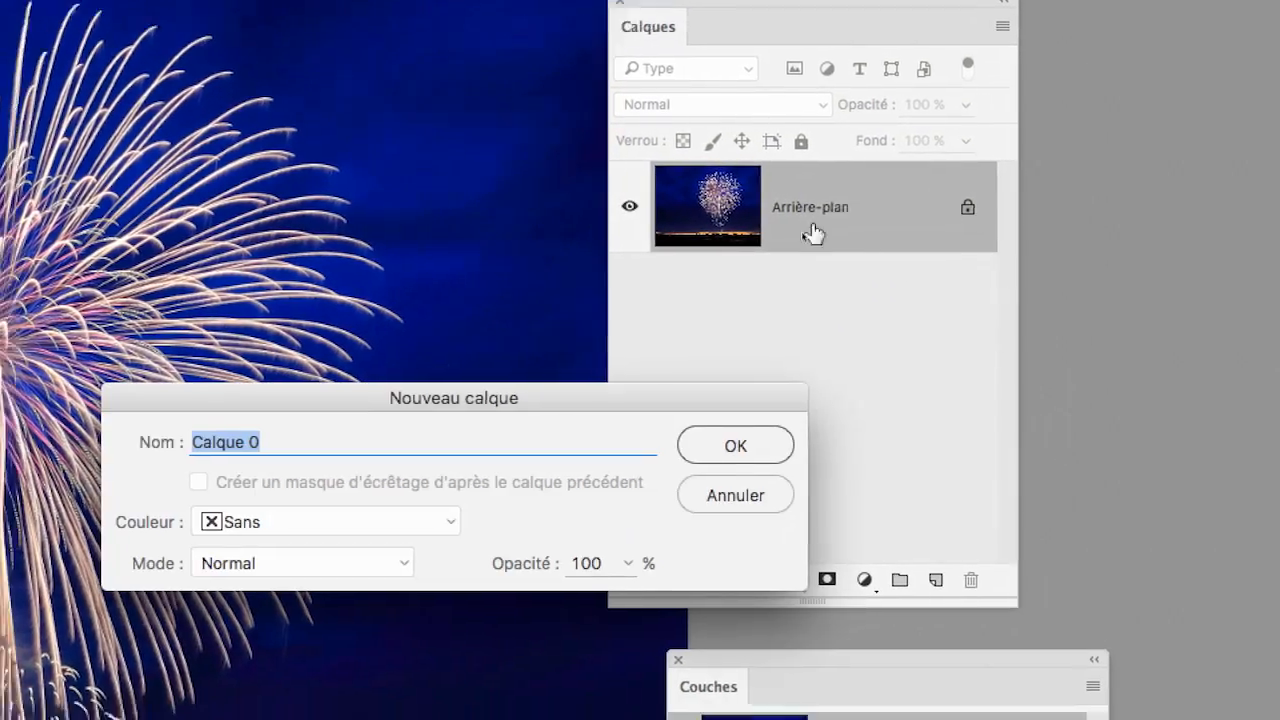
{"action": "left_click", "coordinate": [788, 306]}
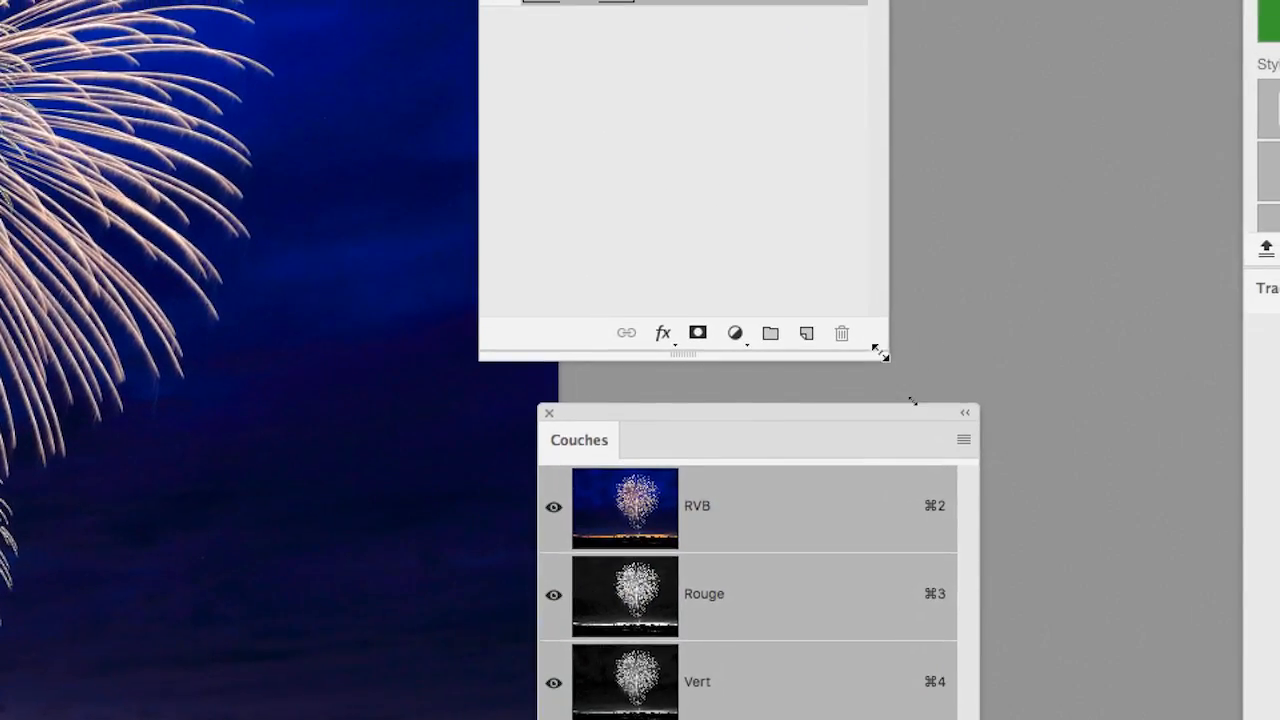
{"action": "left_click_drag", "start_coordinate": [1050, 460], "coordinate": [1034, 272]}
{"action": "left_click", "coordinate": [801, 307]}
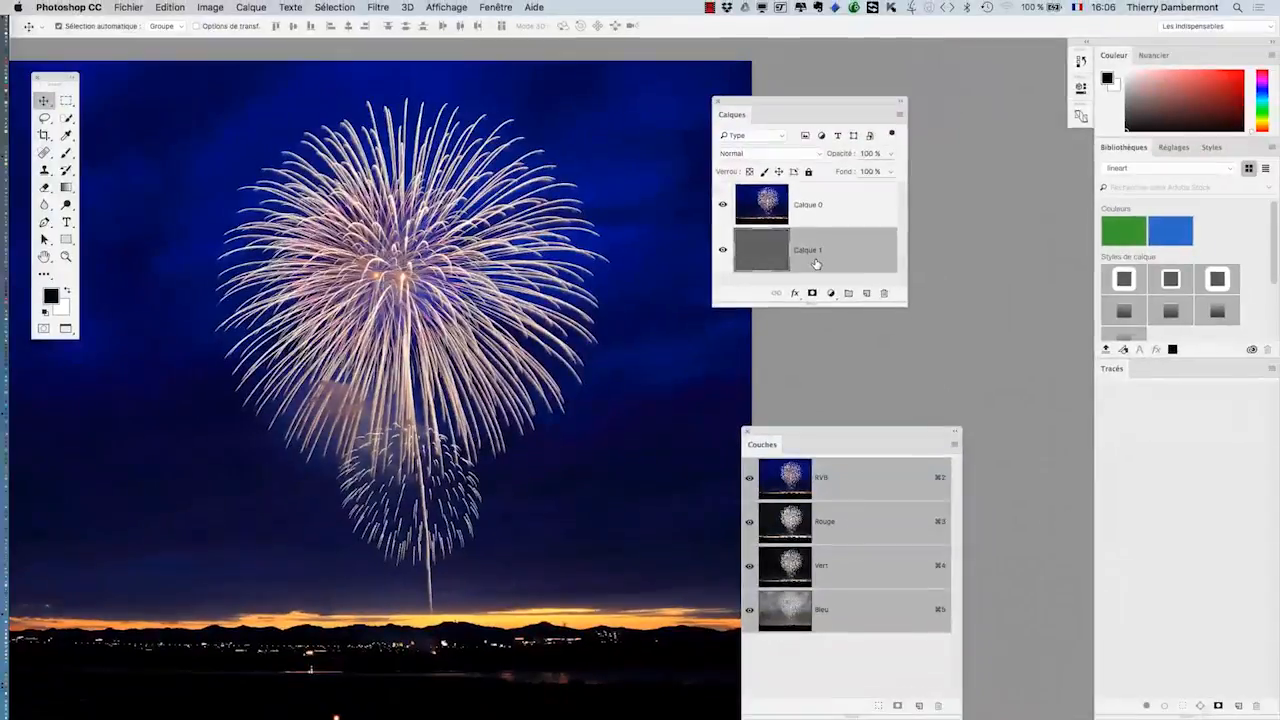
{"action": "left_click_drag", "start_coordinate": [797, 117], "coordinate": [881, 87]}
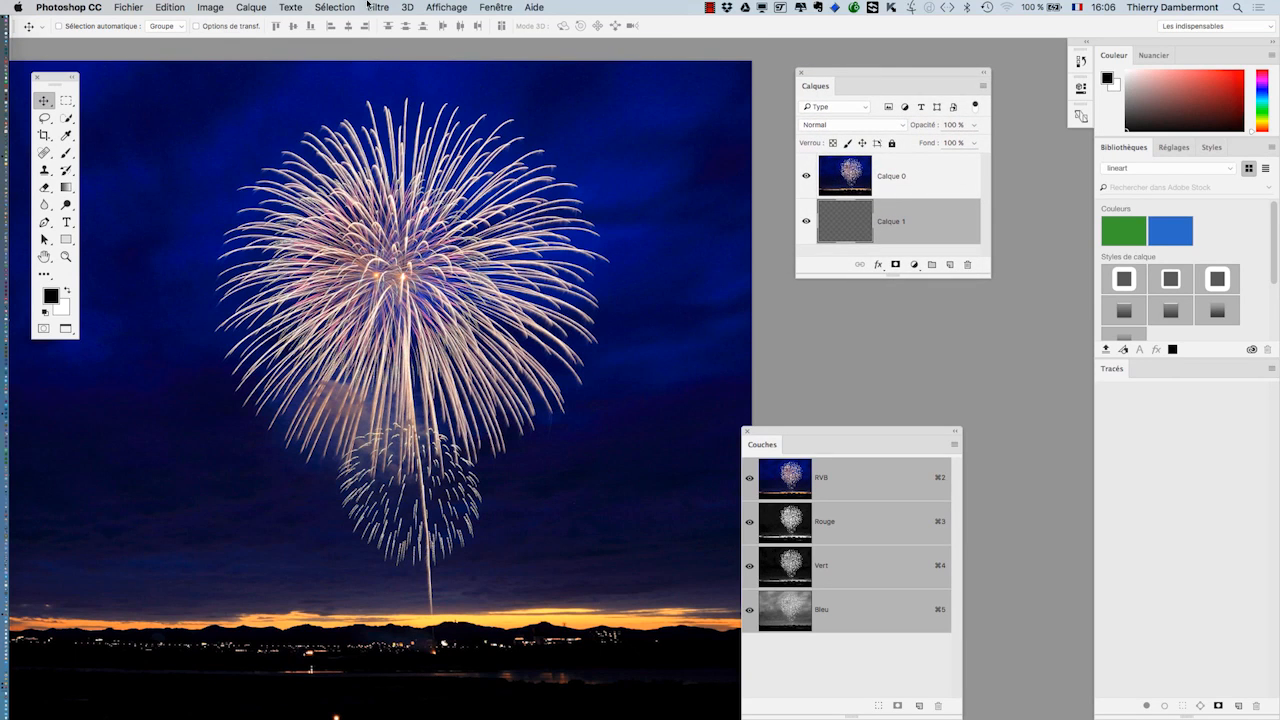
Fill the empty Calque 1 with the bright green 02ff32 in Normal mode at 100% opacity
{"action": "left_click", "coordinate": [168, 6]}
{"action": "left_click", "coordinate": [200, 207]}
{"action": "left_click", "coordinate": [631, 290]}
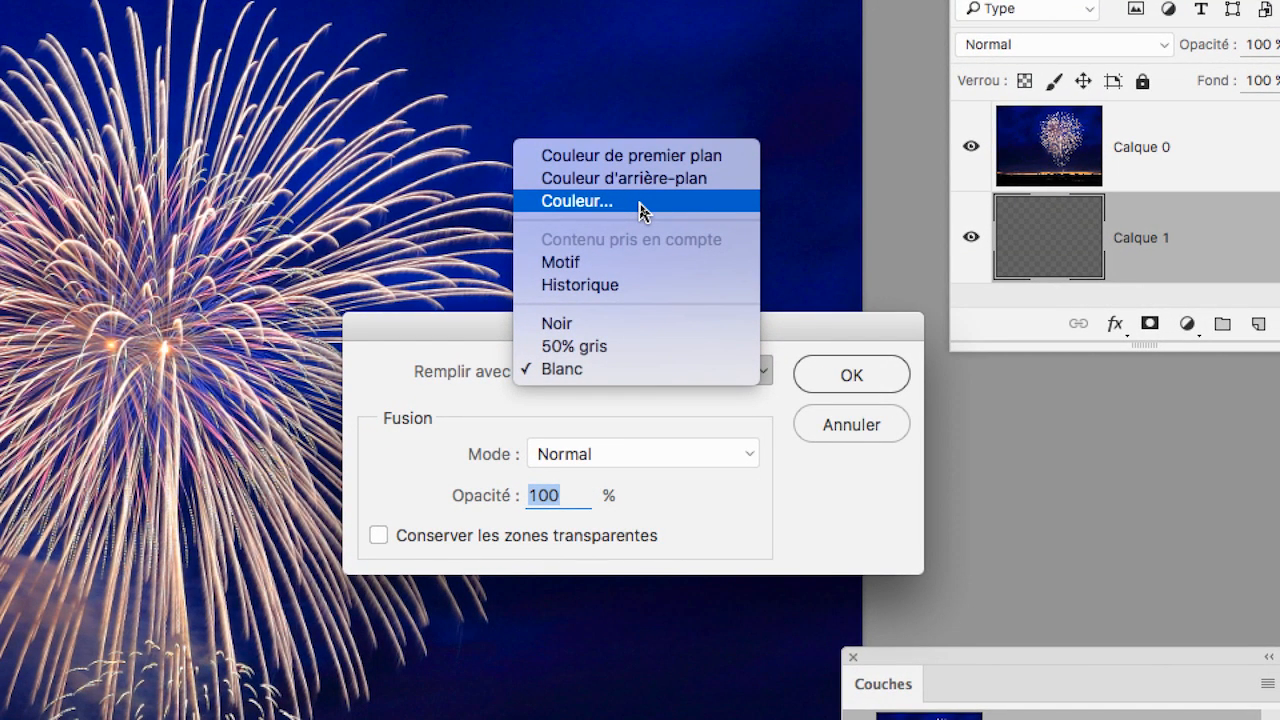
{"action": "left_click", "coordinate": [640, 207]}
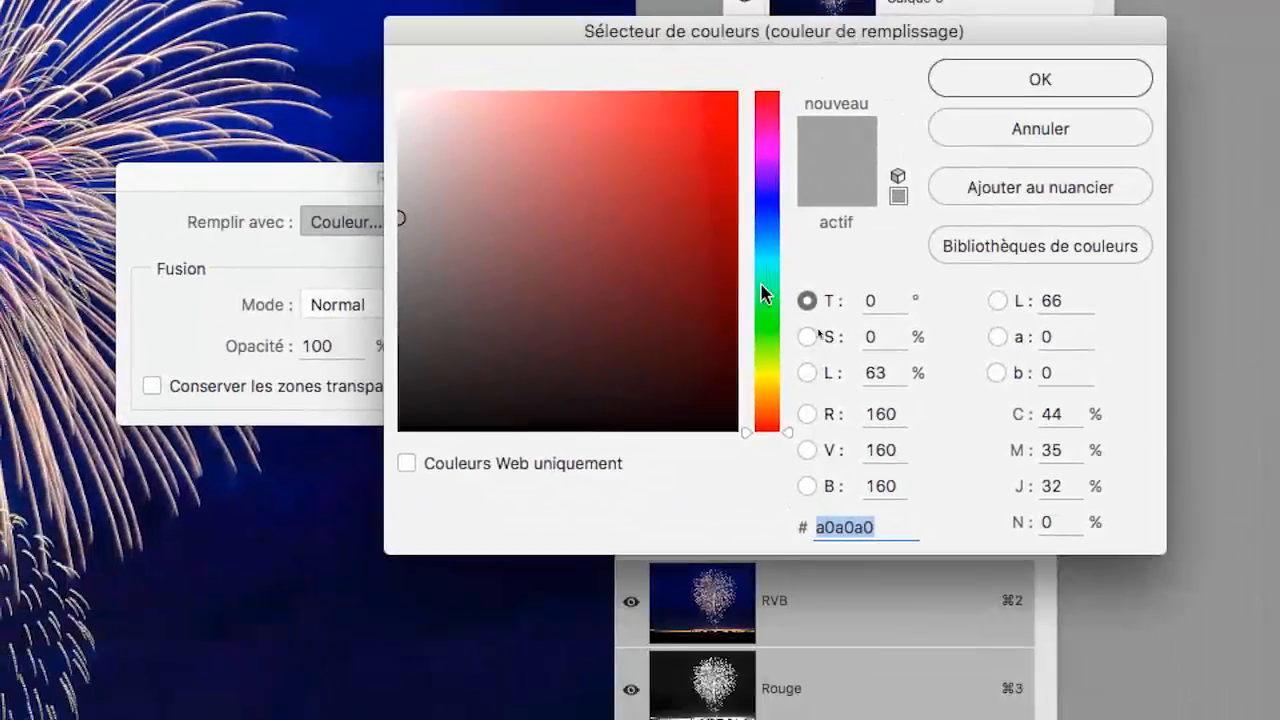
{"action": "left_click", "coordinate": [763, 307]}
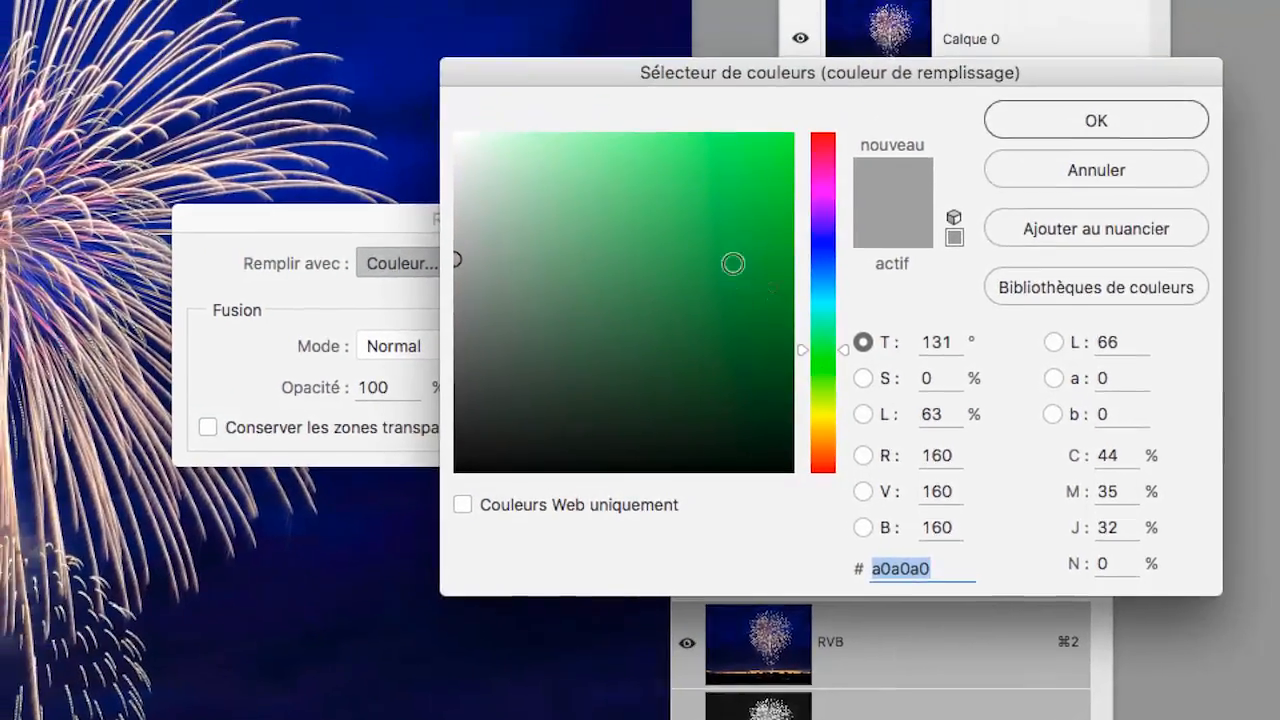
{"action": "left_click_drag", "start_coordinate": [672, 277], "coordinate": [735, 93]}
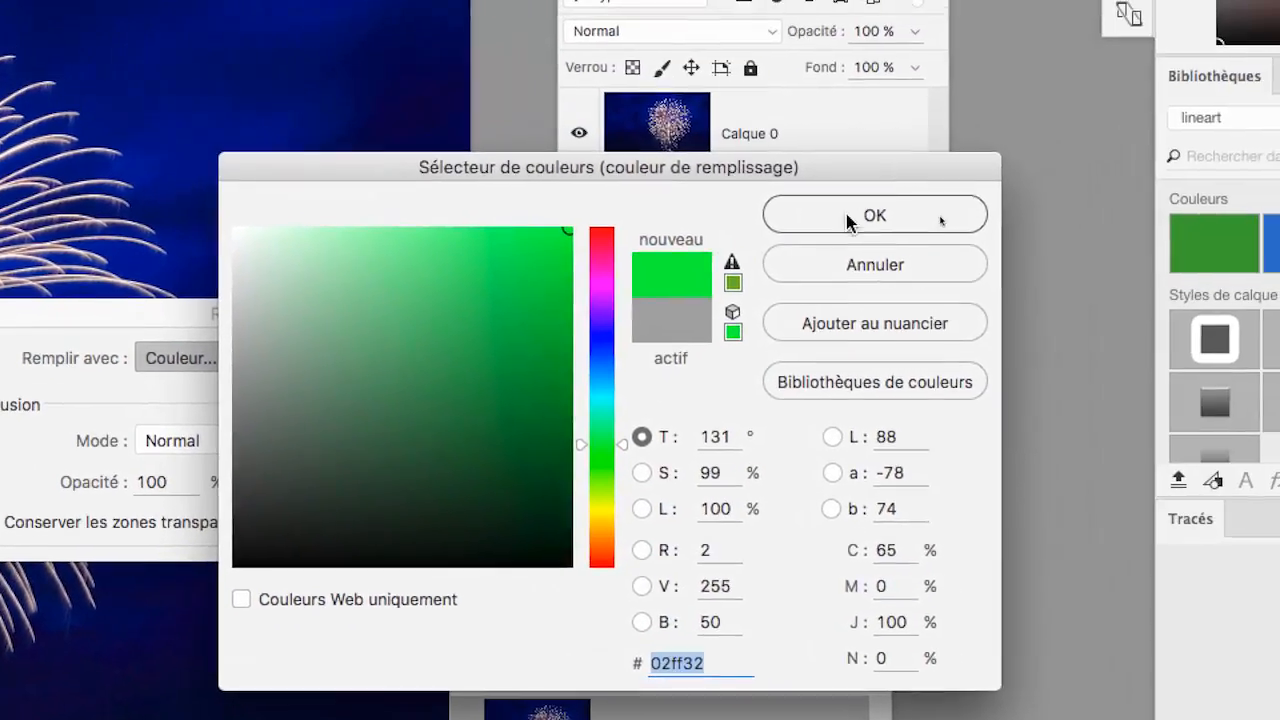
{"action": "left_click", "coordinate": [1061, 190]}
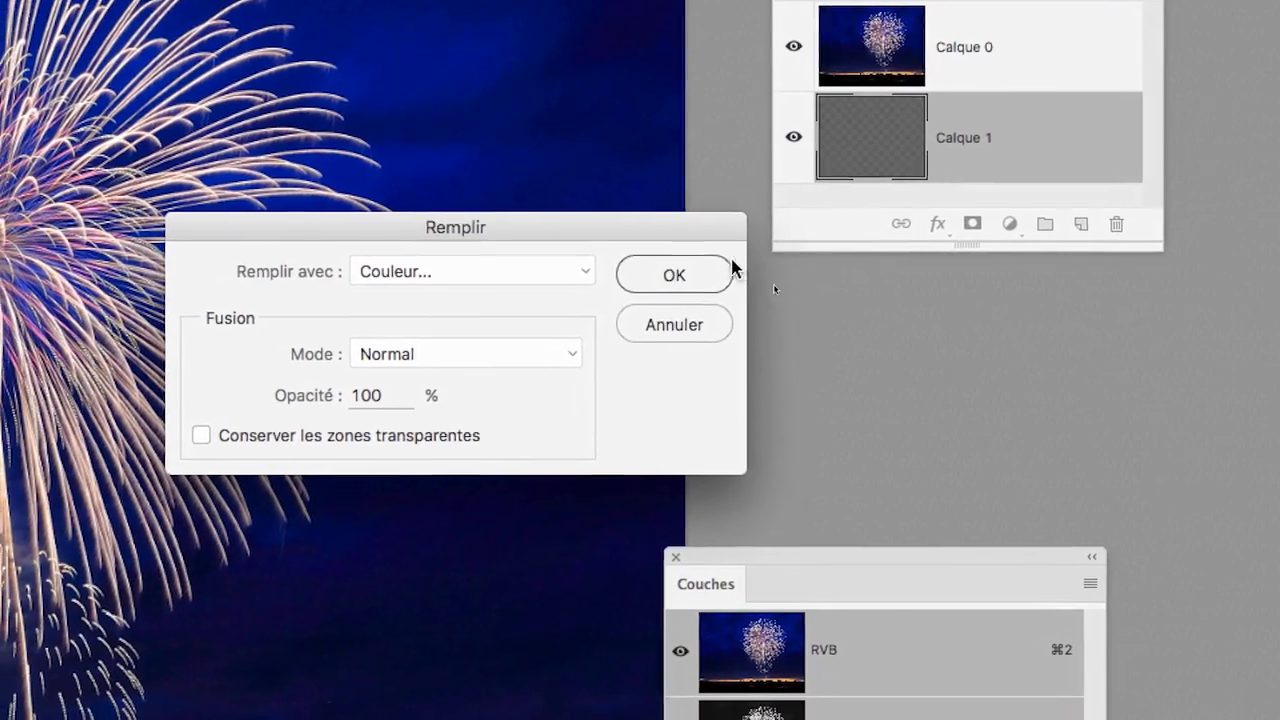
{"action": "left_click", "coordinate": [729, 272]}
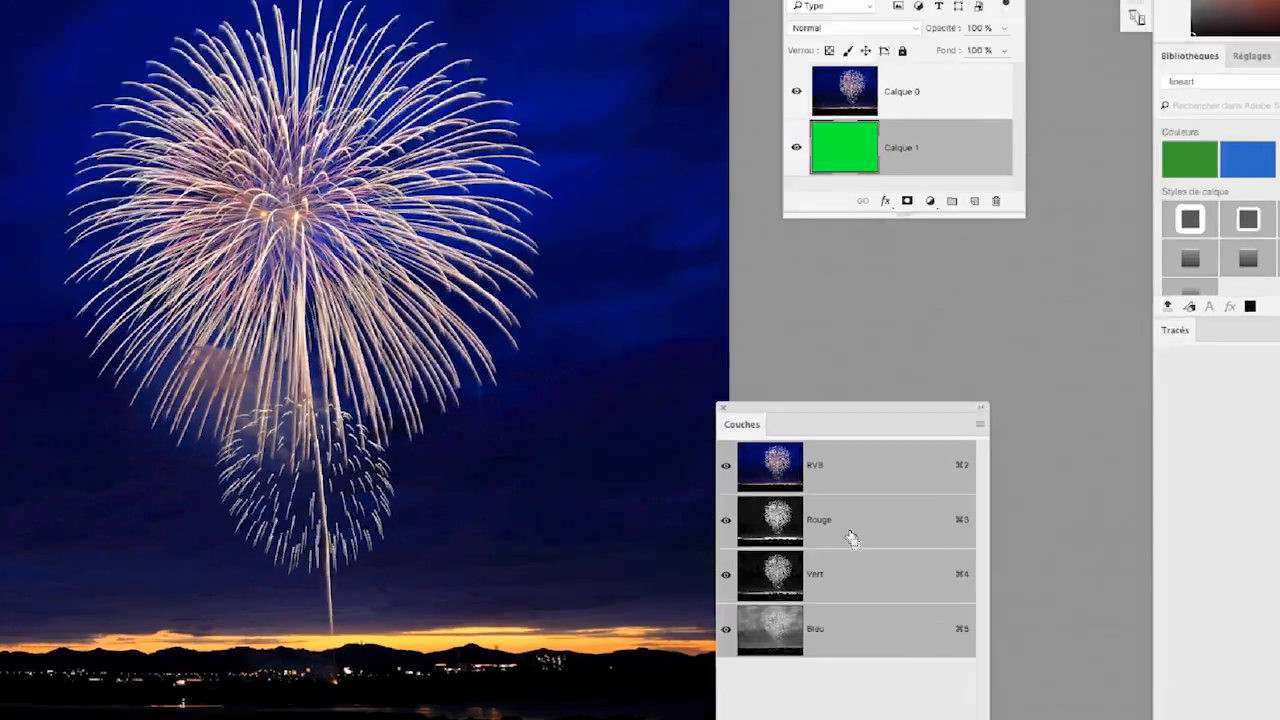
Widen the Calques panel and open the blending options of Calque 0, keeping the fireworks unobstructed by the dialog
{"action": "left_click_drag", "start_coordinate": [851, 537], "coordinate": [849, 534]}
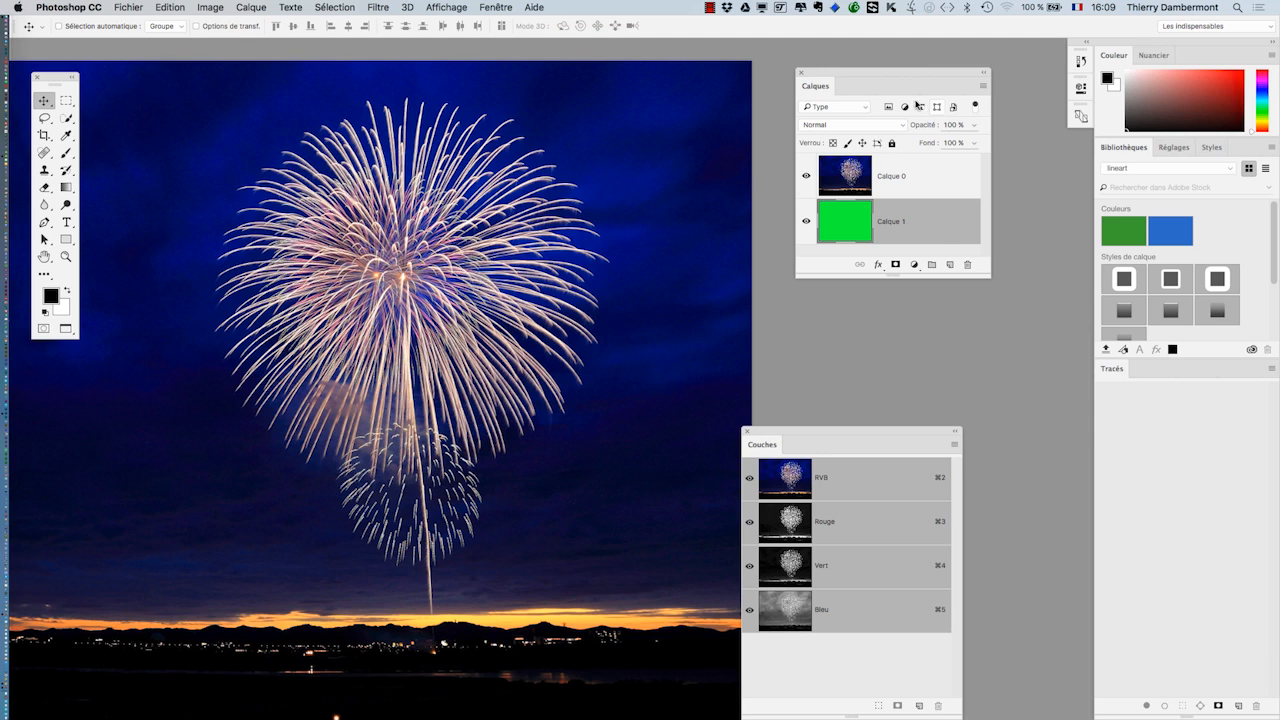
{"action": "left_click_drag", "start_coordinate": [857, 75], "coordinate": [776, 93]}
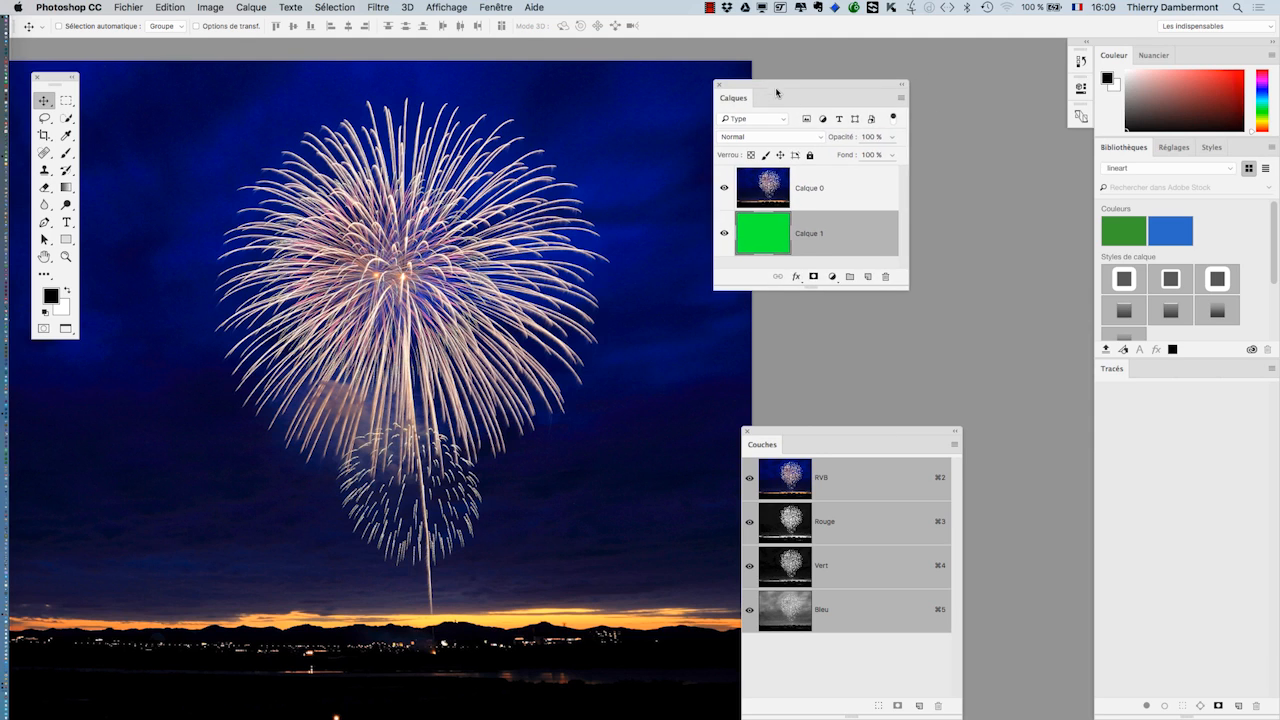
{"action": "left_click_drag", "start_coordinate": [903, 283], "coordinate": [1030, 280]}
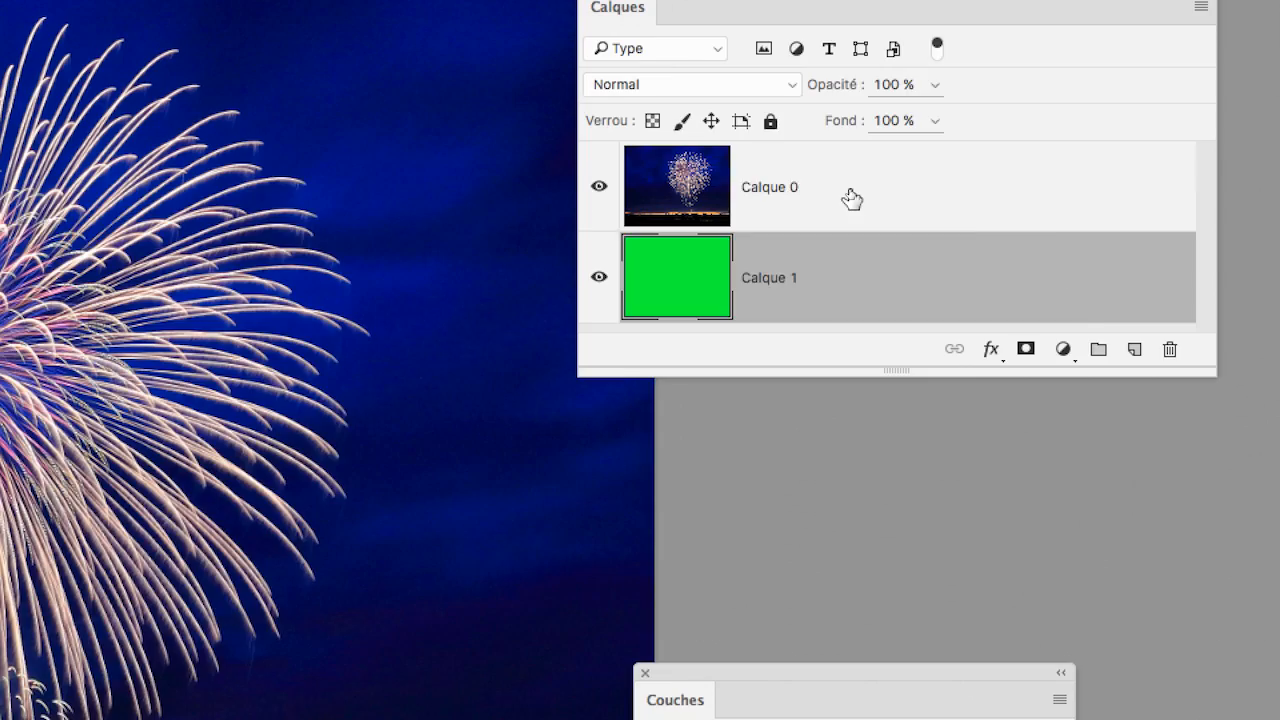
{"action": "double_click", "coordinate": [851, 199]}
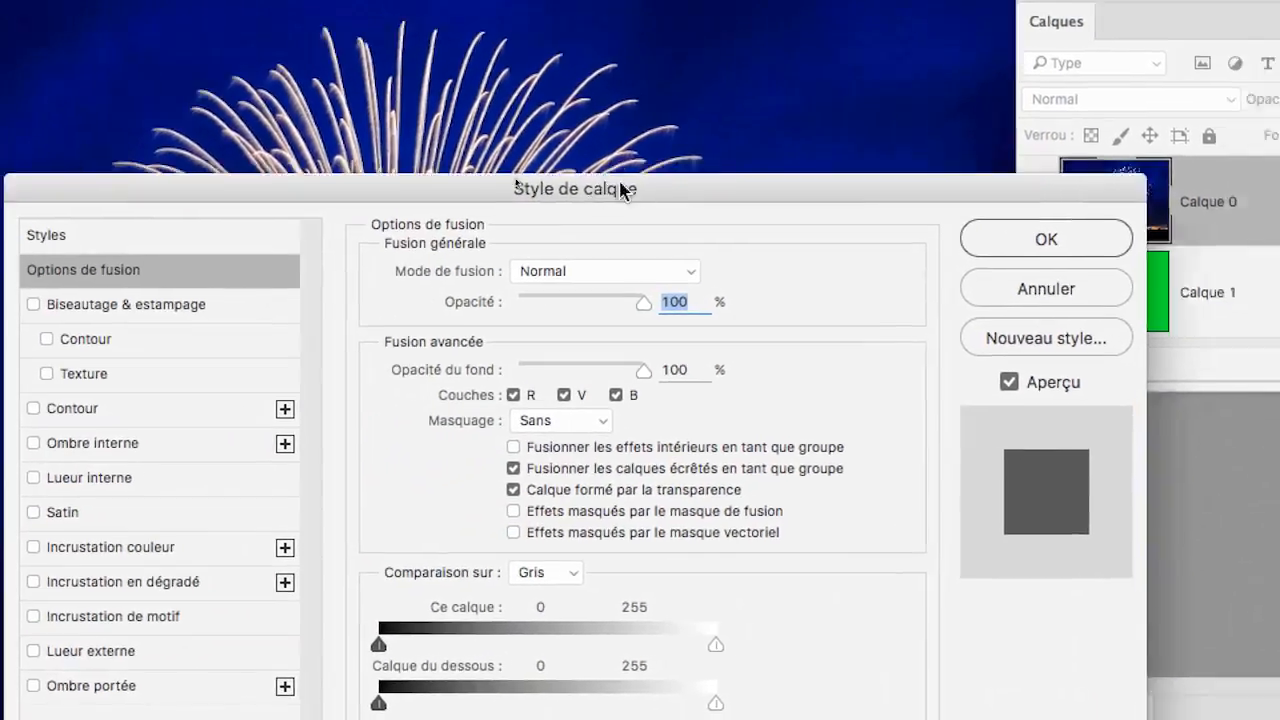
{"action": "left_click_drag", "start_coordinate": [620, 190], "coordinate": [908, 106]}
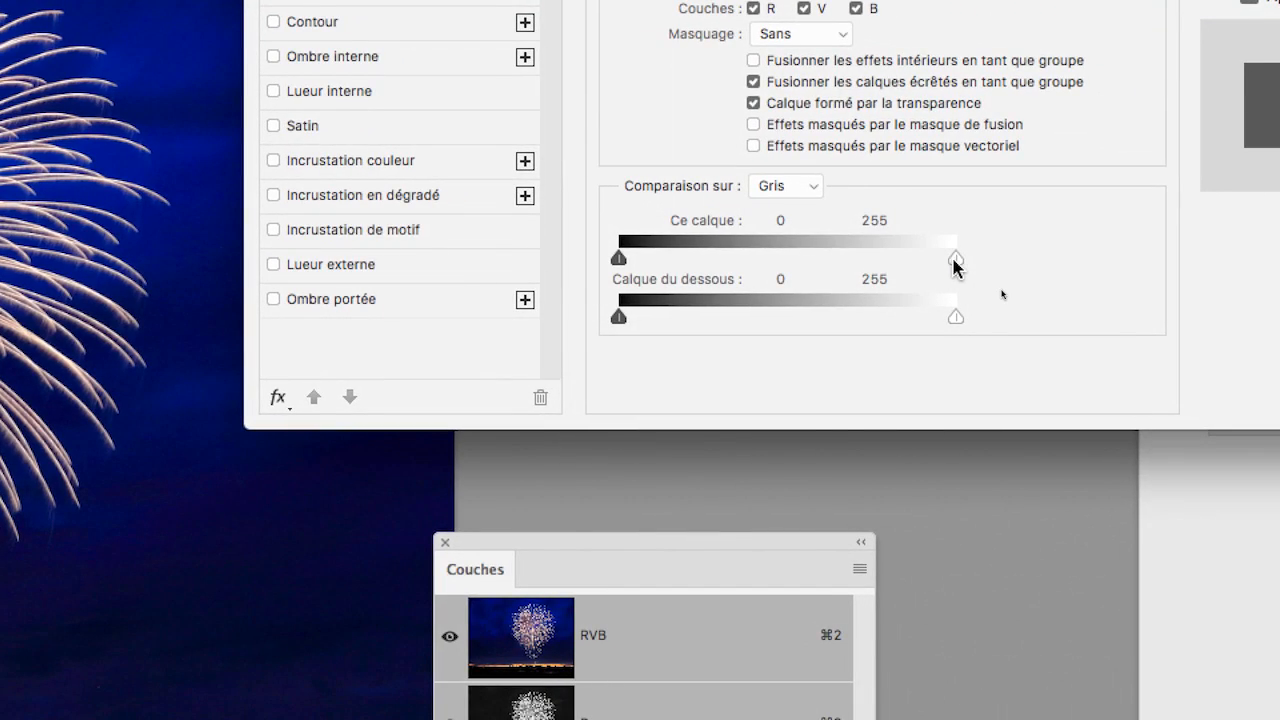
Test hiding Calque 0's light tones by lowering the Ce calque white limit to 96 and 110, and restore it to 255
{"action": "left_click_drag", "start_coordinate": [955, 262], "coordinate": [802, 266]}
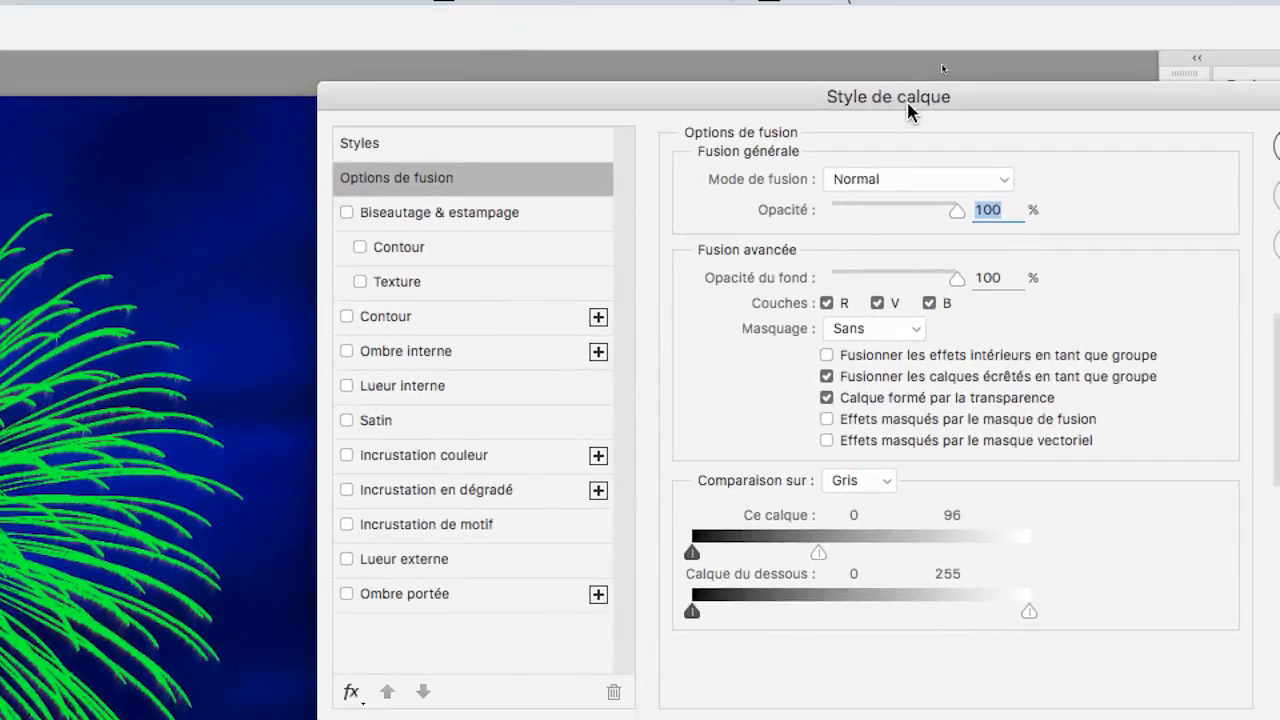
{"action": "left_click_drag", "start_coordinate": [909, 106], "coordinate": [918, 150]}
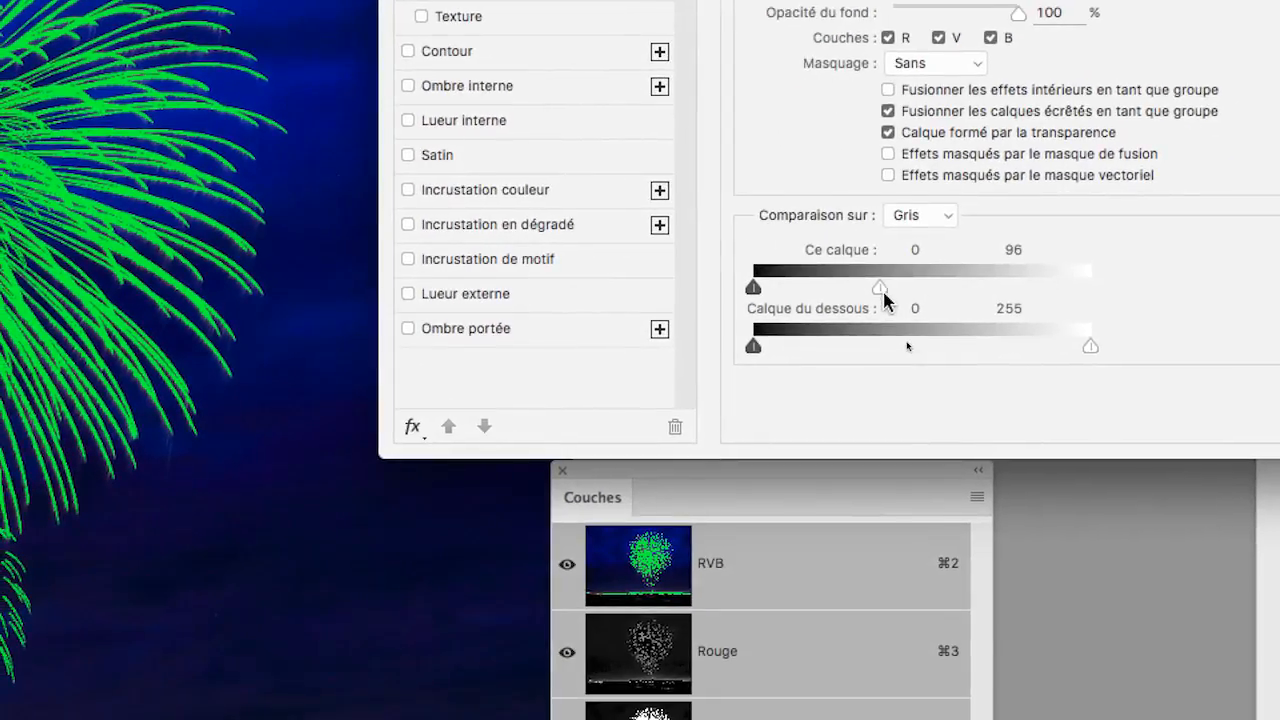
{"action": "mouse_move", "coordinate": [882, 288]}
{"action": "left_mouse_down"}
{"action": "mouse_move", "coordinate": [1105, 288]}
{"action": "mouse_move", "coordinate": [865, 295]}
{"action": "left_mouse_up"}
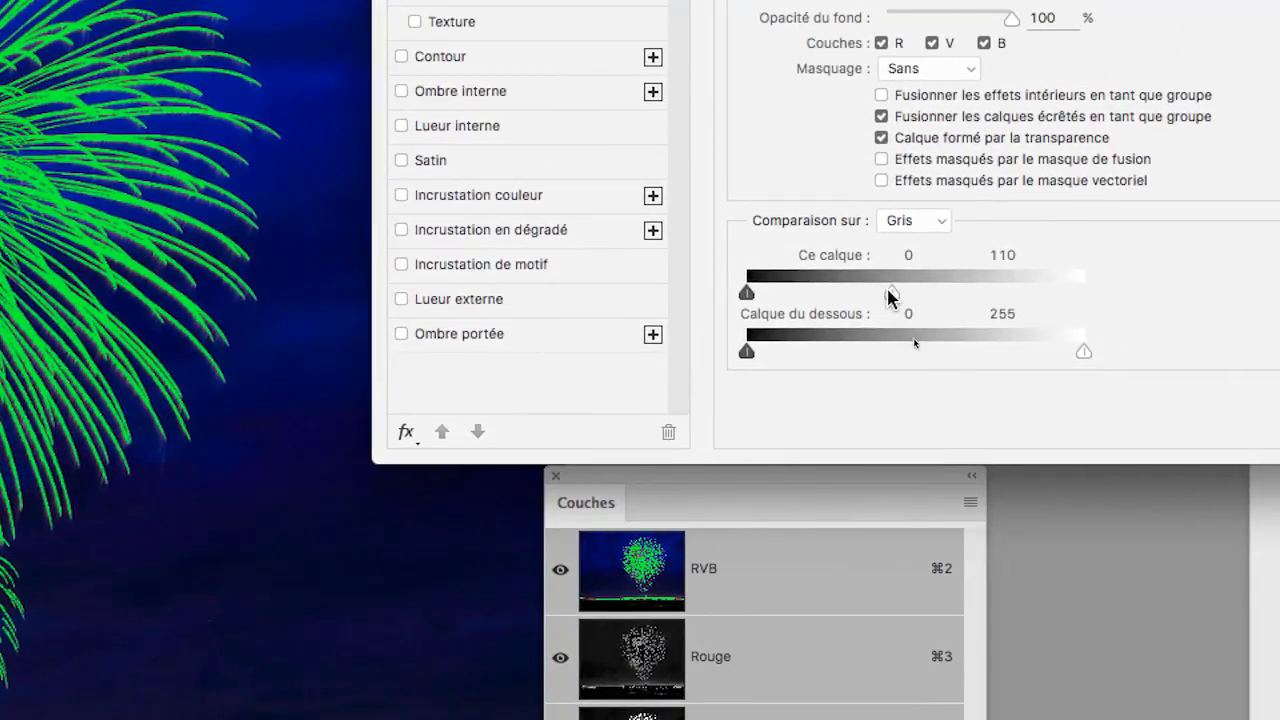
{"action": "left_click_drag", "start_coordinate": [887, 289], "coordinate": [1085, 291]}
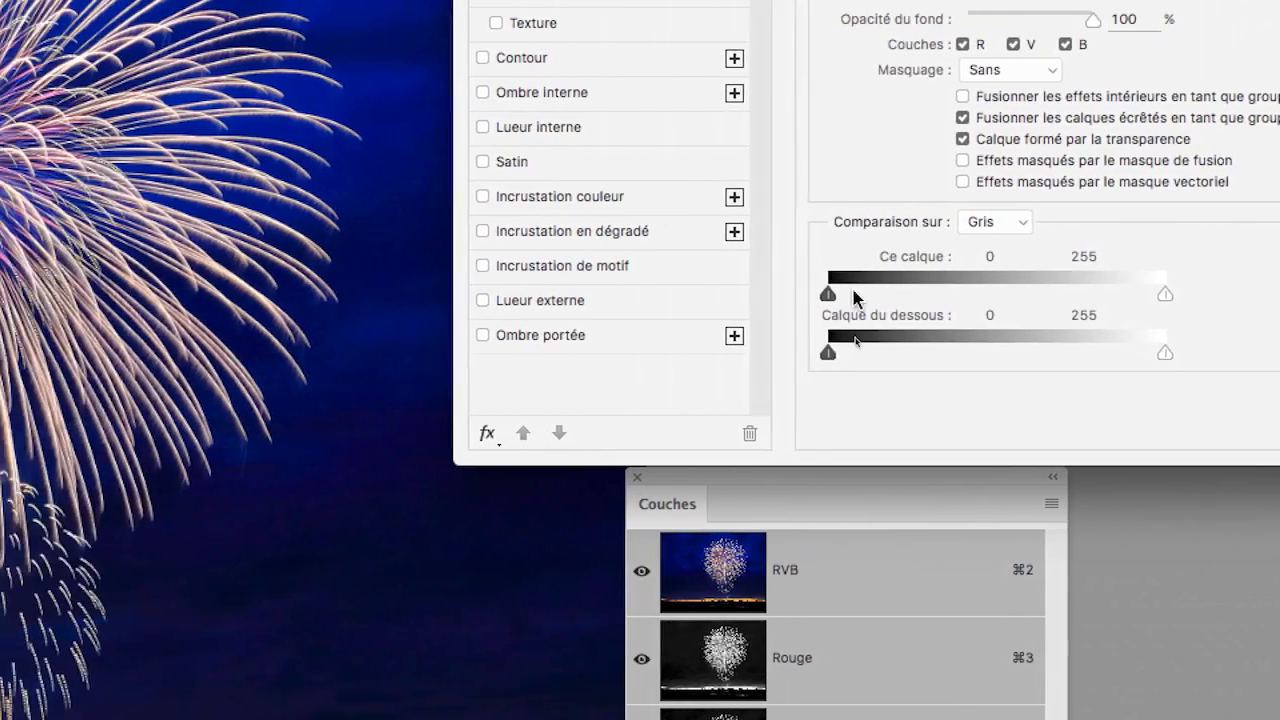
Test hiding Calque 0's dark tones by raising the Ce calque black limit to 69, and restore it to 0
{"action": "left_click_drag", "start_coordinate": [829, 293], "coordinate": [884, 294]}
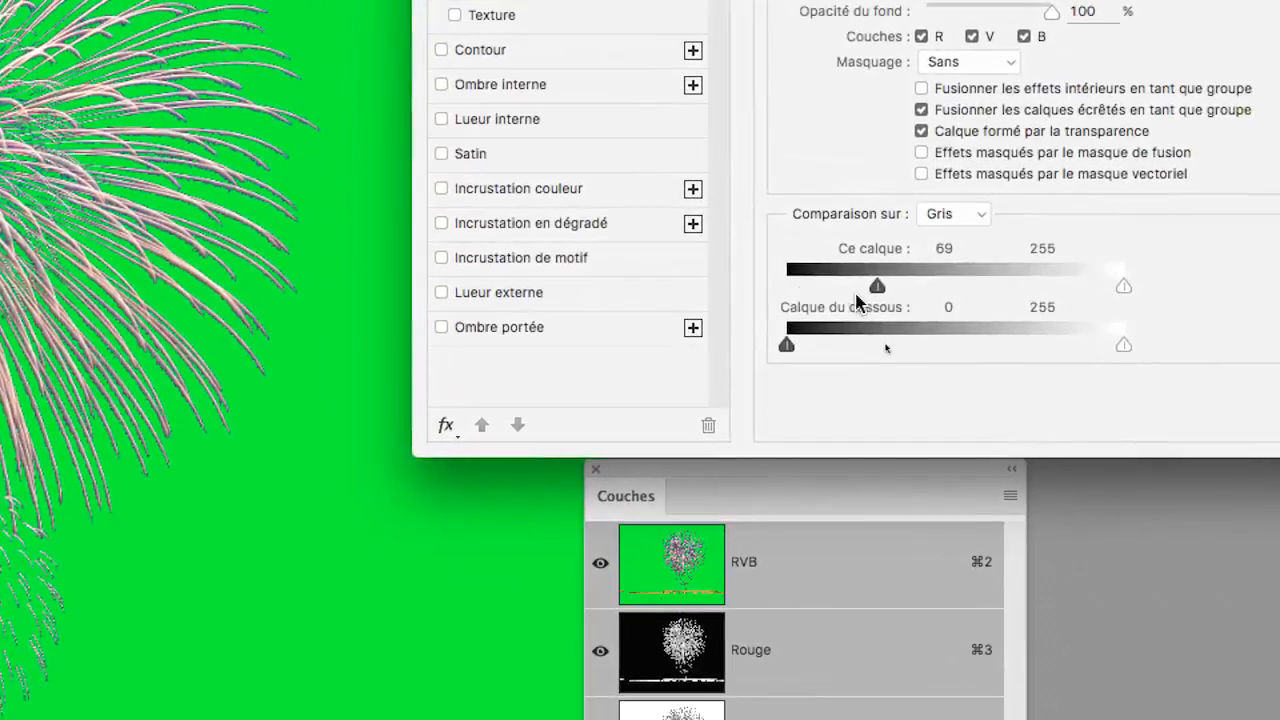
{"action": "left_click_drag", "start_coordinate": [877, 287], "coordinate": [787, 290]}
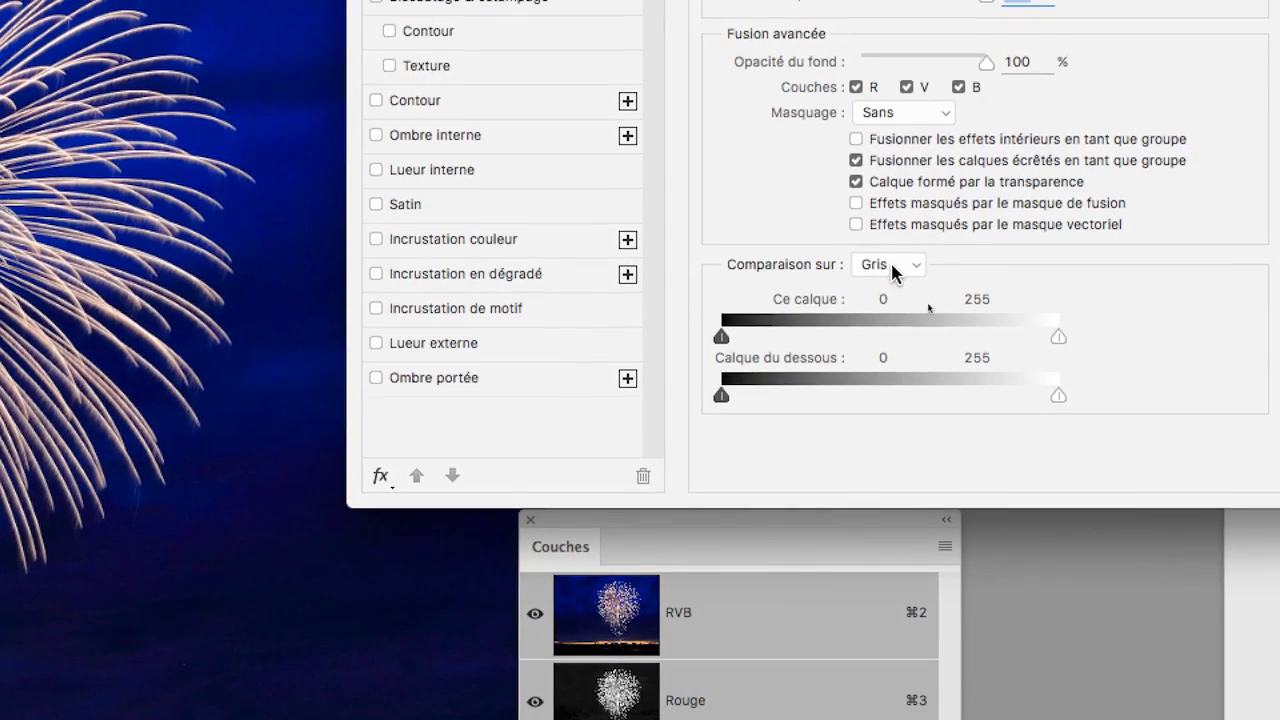
Try Vert as the channel for the blending comparison and return the comparison to Gris
{"action": "left_click", "coordinate": [892, 268]}
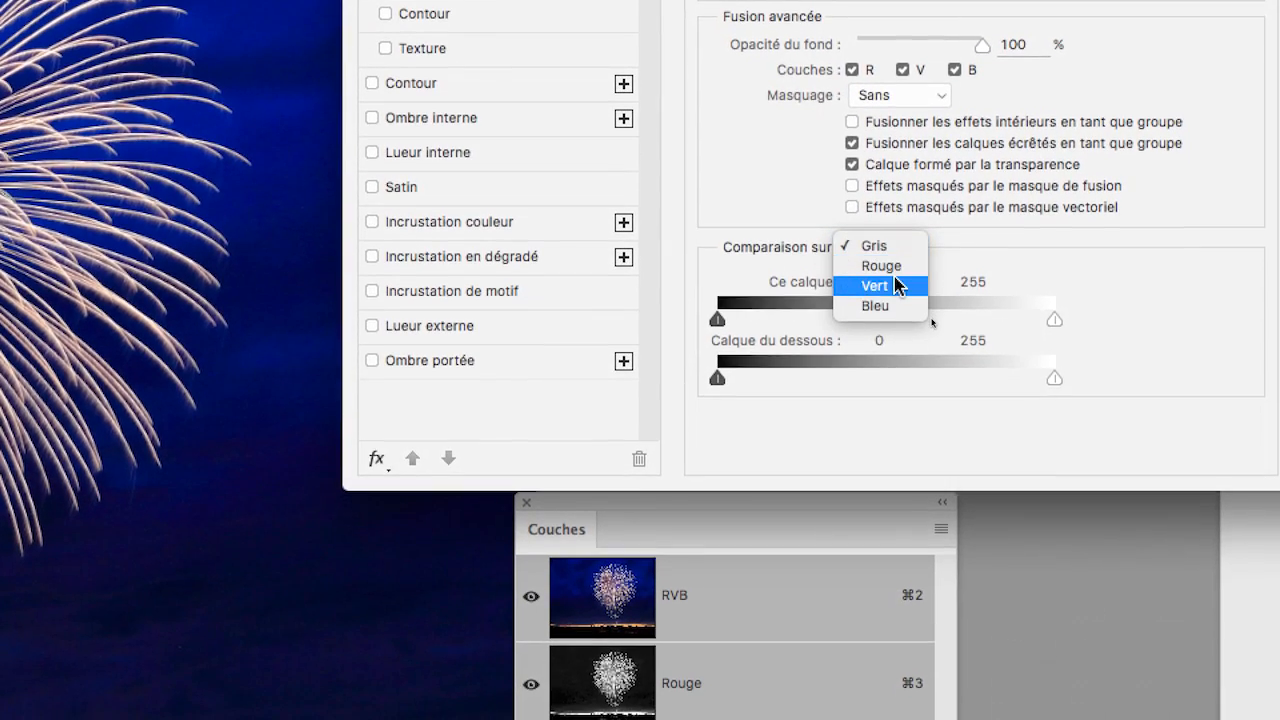
{"action": "left_click", "coordinate": [895, 284]}
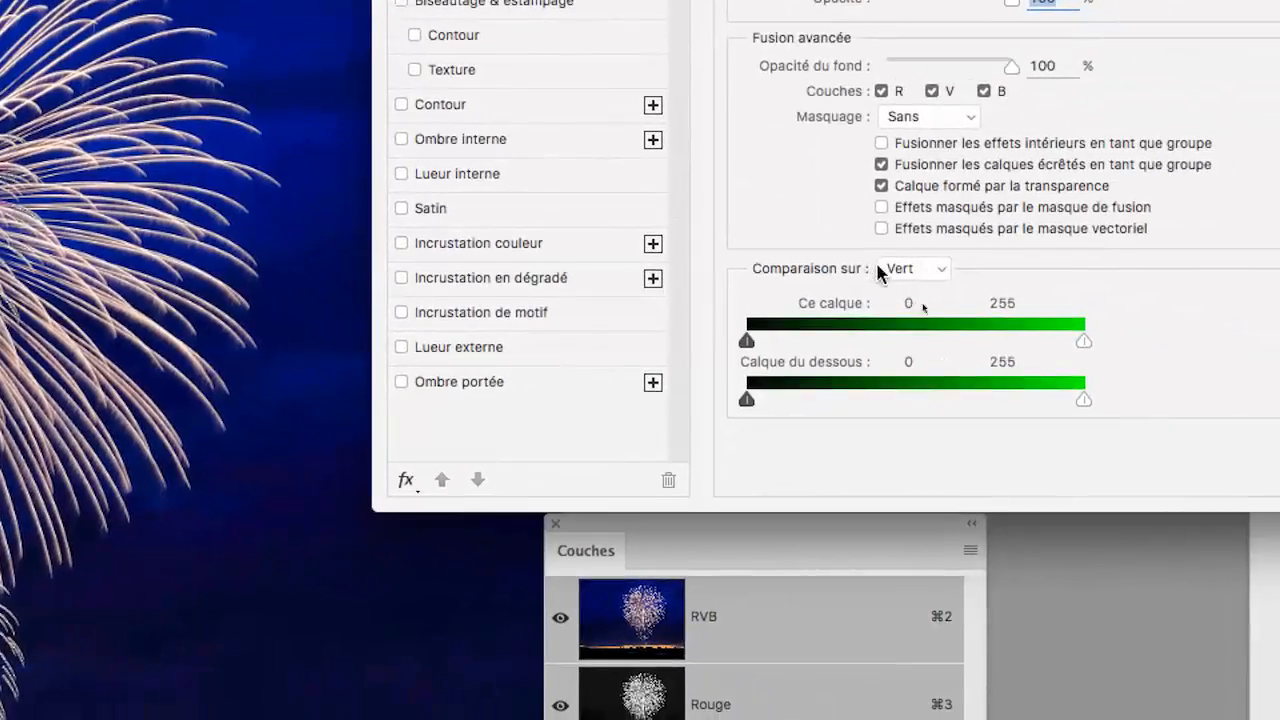
{"action": "left_click", "coordinate": [890, 268]}
{"action": "left_click", "coordinate": [890, 230]}
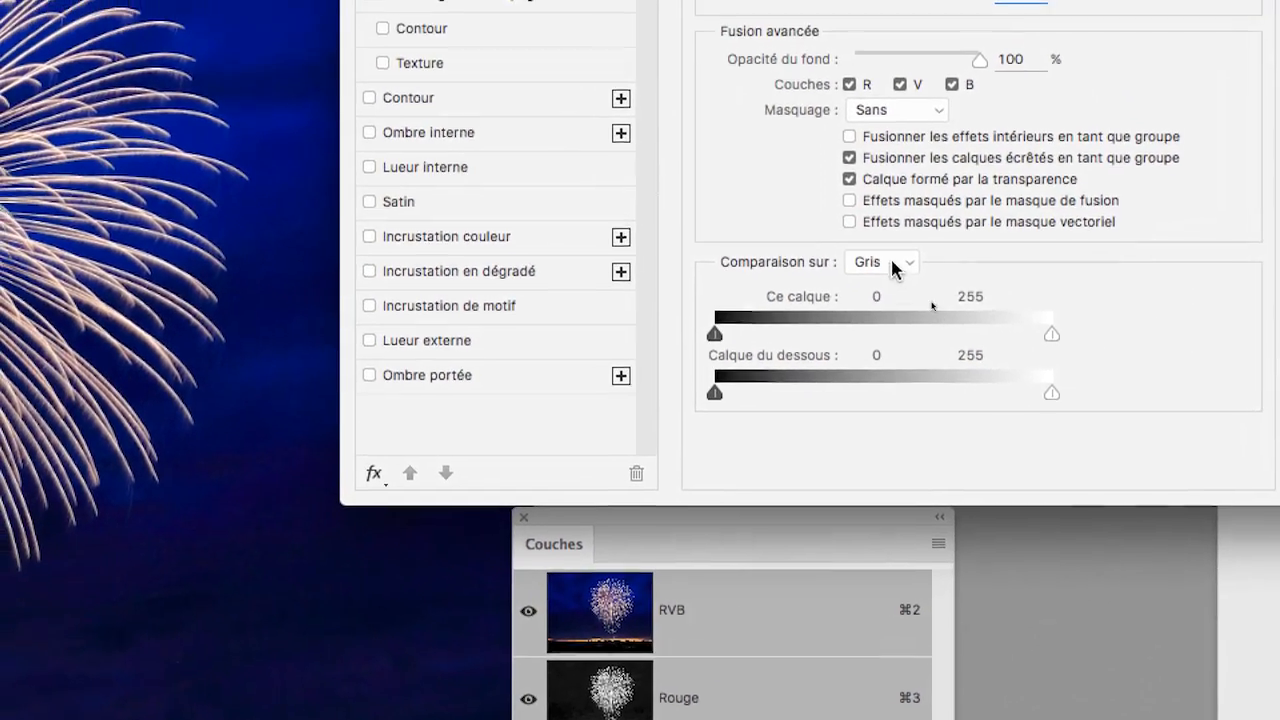
Set the blending comparison to Vert and raise Calque 0's Ce calque black limit to 48 to hide the night sky
{"action": "left_click", "coordinate": [778, 214]}
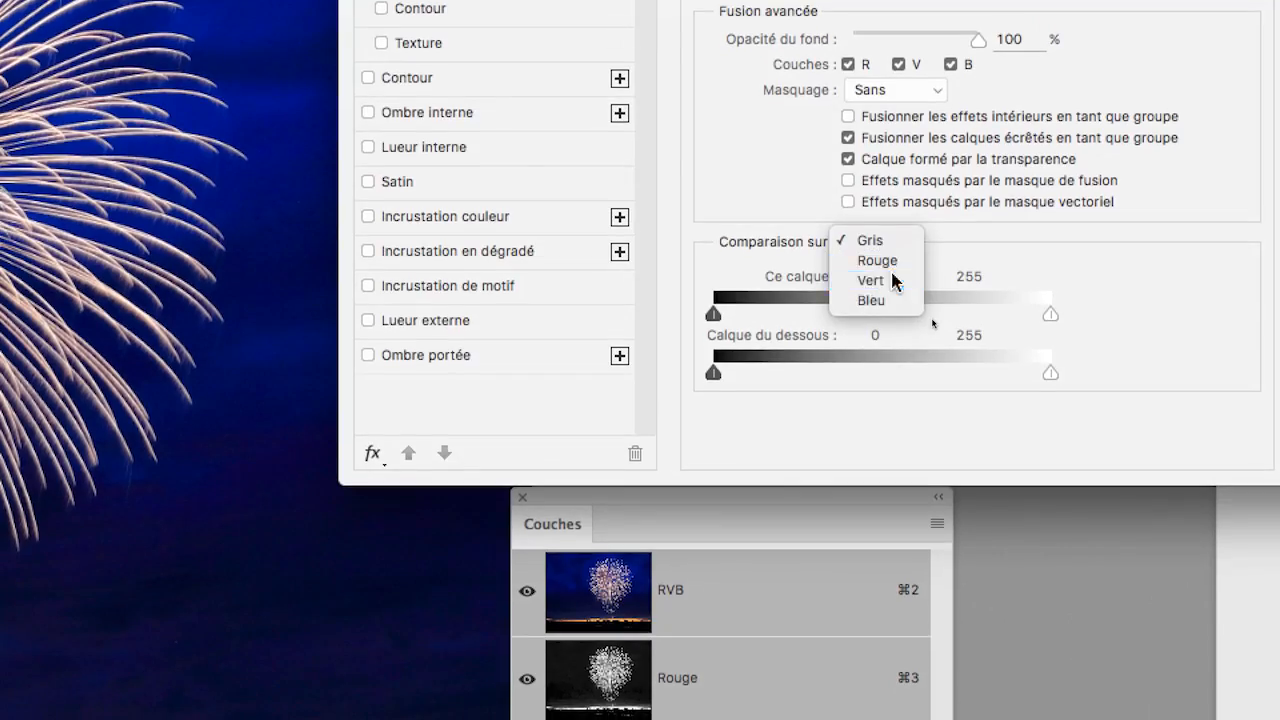
{"action": "left_click", "coordinate": [893, 281]}
{"action": "left_click_drag", "start_coordinate": [713, 314], "coordinate": [715, 314]}
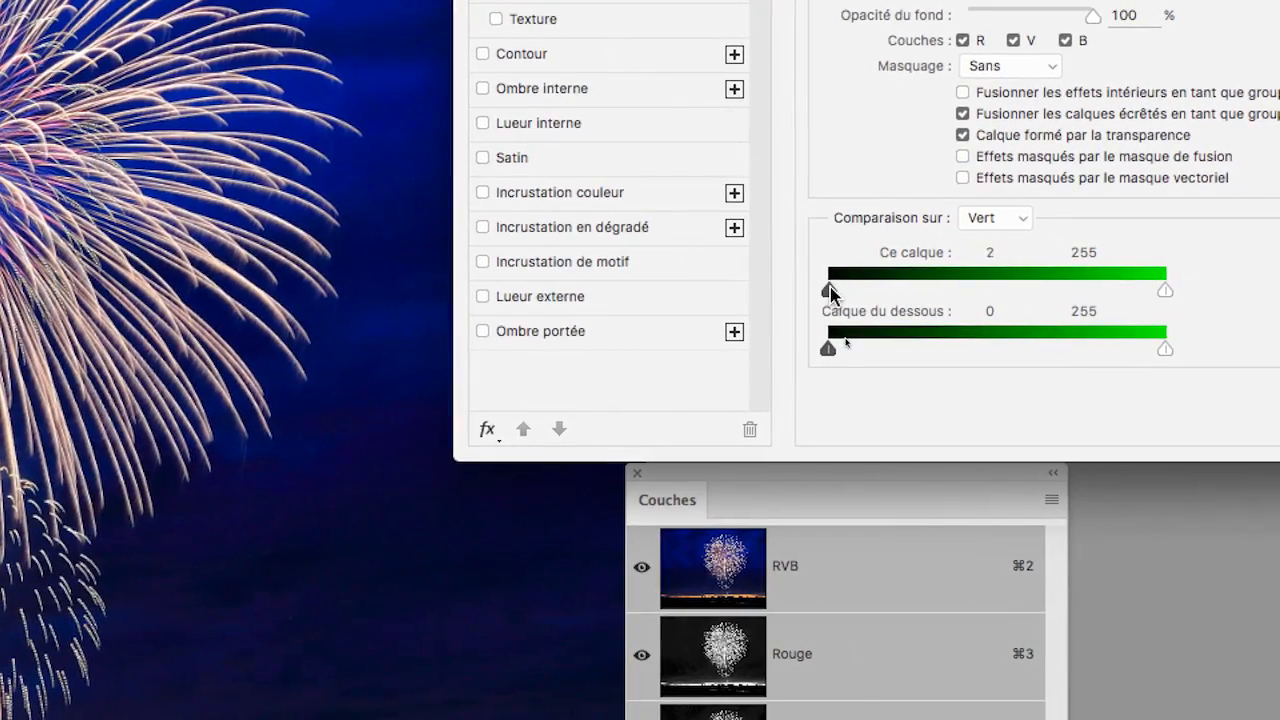
{"action": "left_click_drag", "start_coordinate": [830, 290], "coordinate": [869, 292]}
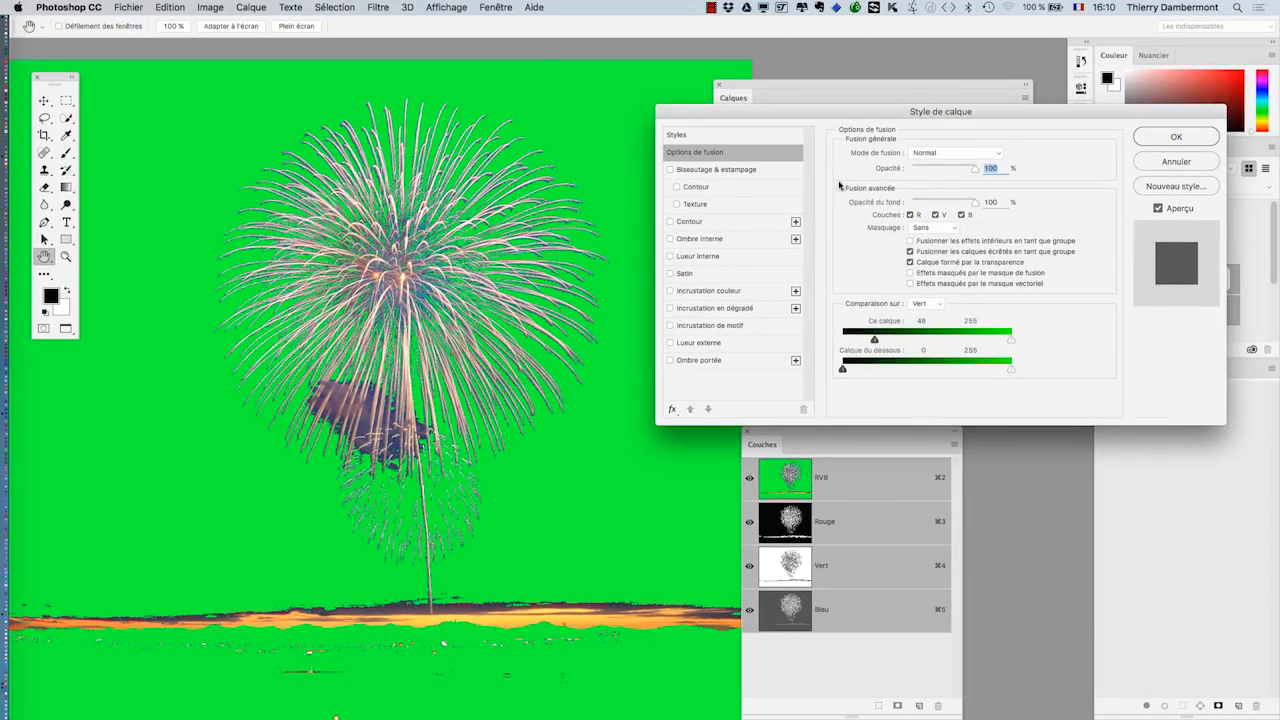
Split Calque 0's Ce calque black limit to soften the firework edges, trying 74 / 132 and widening it to 60 / 181
{"action": "left_click_drag", "start_coordinate": [778, 121], "coordinate": [865, 119]}
{"action": "scroll", "coordinate": [404, 259], "scroll_direction": "up", "scroll_amount": 3}
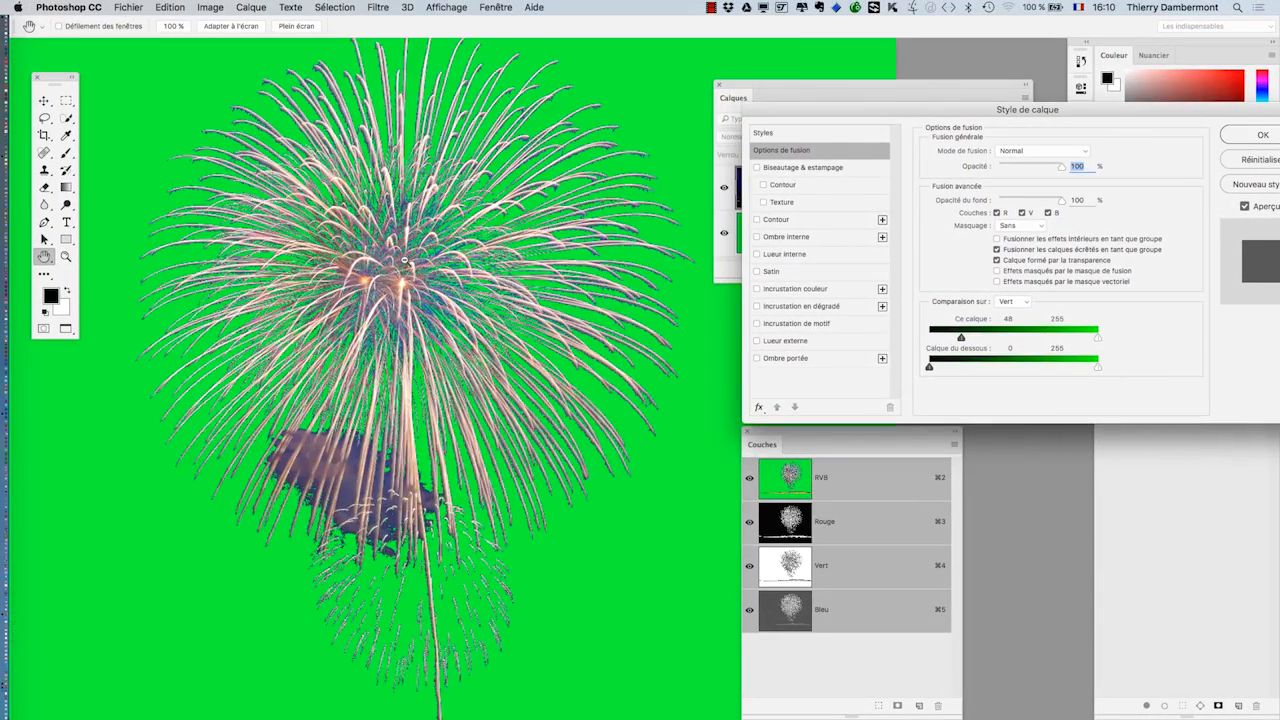
{"action": "scroll", "coordinate": [605, 300], "scroll_direction": "up", "scroll_amount": 6}
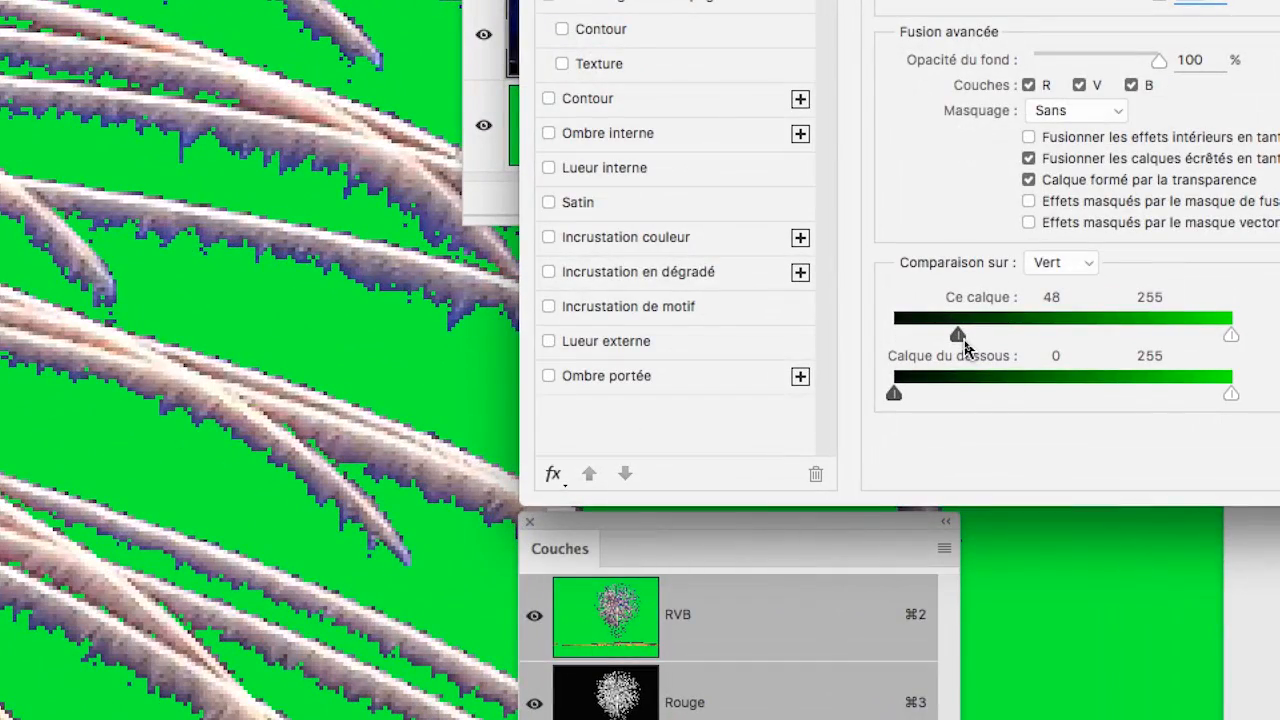
{"action": "left_click_drag", "start_coordinate": [960, 338], "coordinate": [1005, 338]}
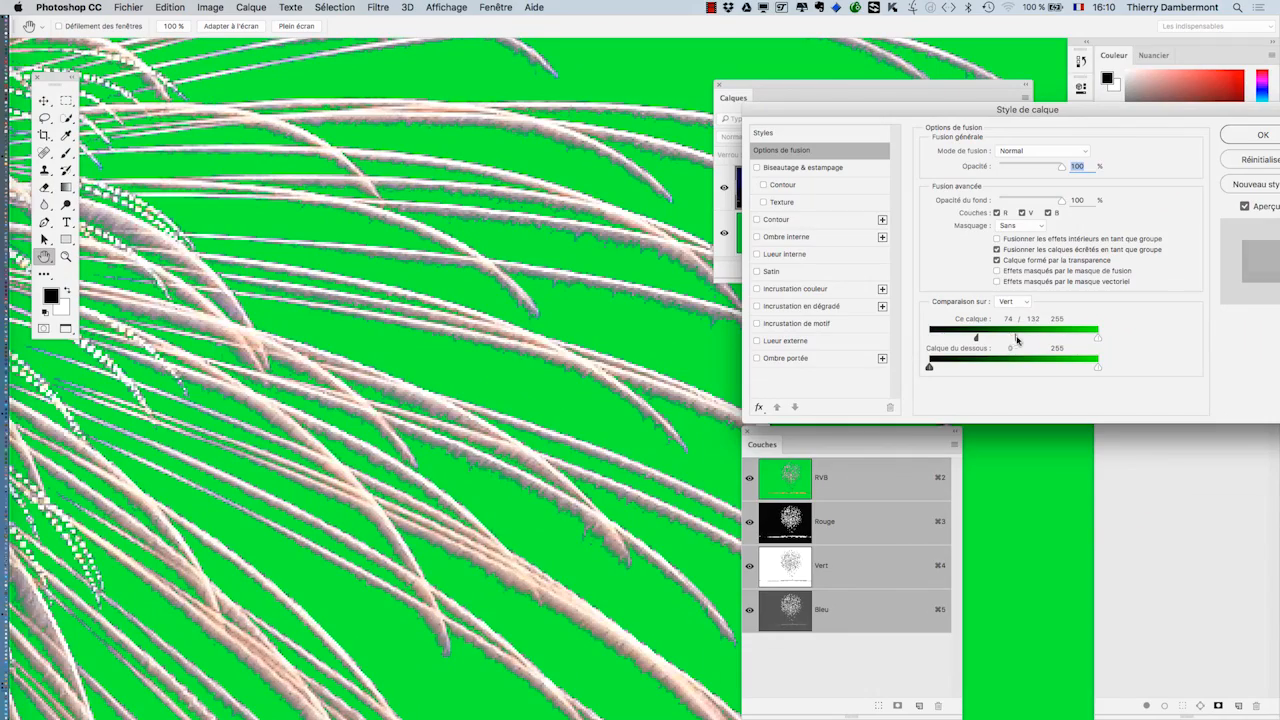
{"action": "left_click_drag", "start_coordinate": [1017, 338], "coordinate": [1050, 336]}
{"action": "scroll", "coordinate": [659, 383], "scroll_direction": "down", "scroll_amount": 5}
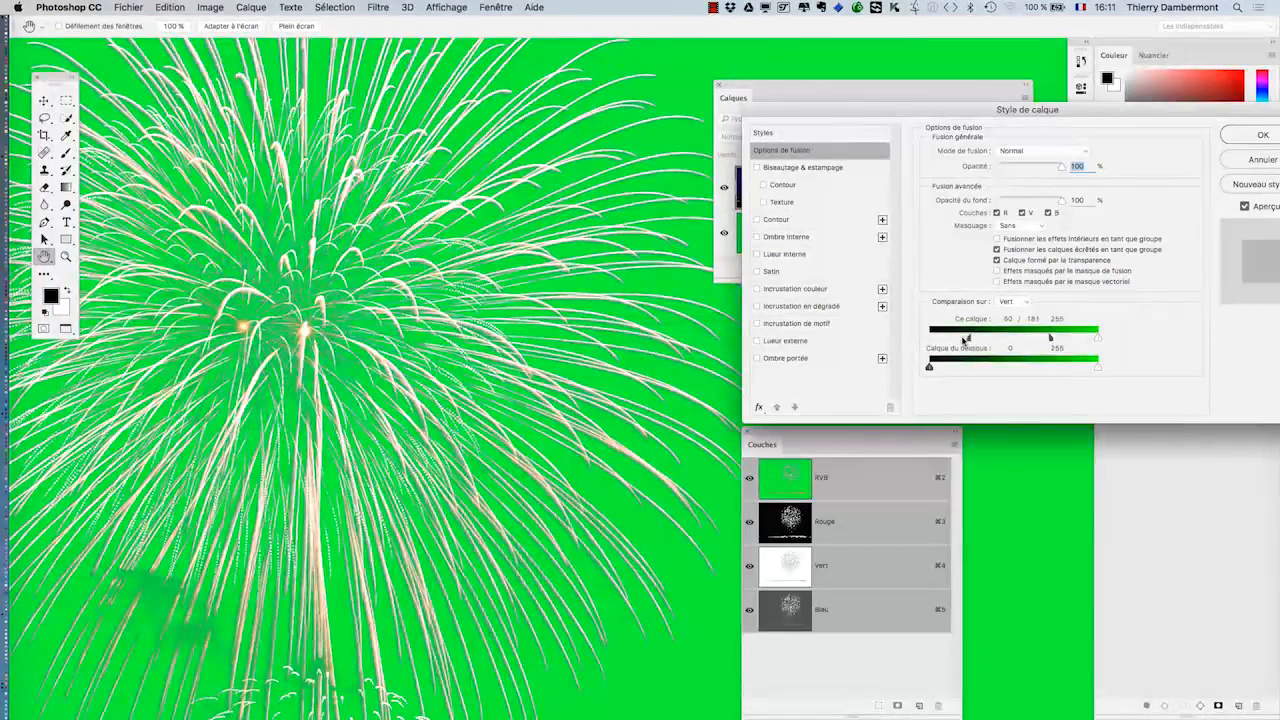
Test 65 / 195 for Calque 0's split Ce calque black limit, settle on 86 / 177, and apply the blending options
{"action": "left_click_drag", "start_coordinate": [964, 339], "coordinate": [1057, 341]}
{"action": "mouse_move", "coordinate": [1062, 340]}
{"action": "left_mouse_down"}
{"action": "mouse_move", "coordinate": [1034, 341]}
{"action": "mouse_move", "coordinate": [1063, 340]}
{"action": "left_mouse_up"}
{"action": "scroll", "coordinate": [460, 447], "scroll_direction": "down", "scroll_amount": 5}
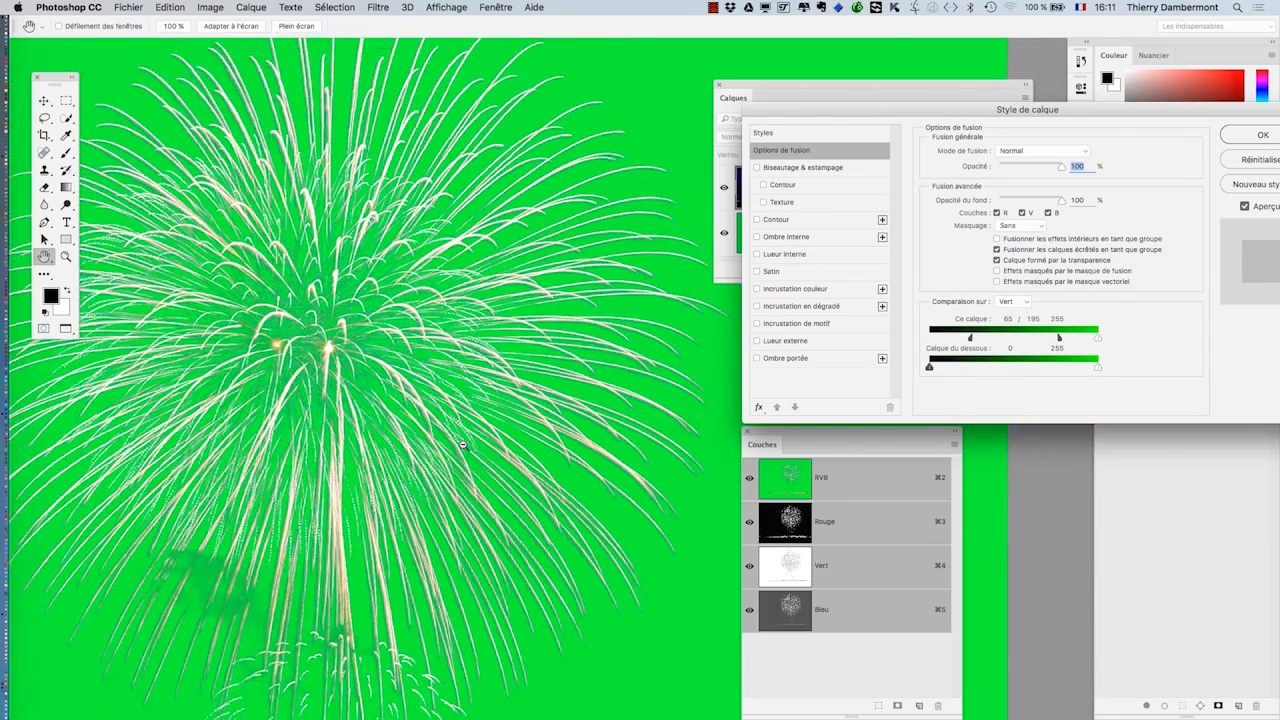
{"action": "scroll", "coordinate": [463, 447], "scroll_direction": "down", "scroll_amount": 1}
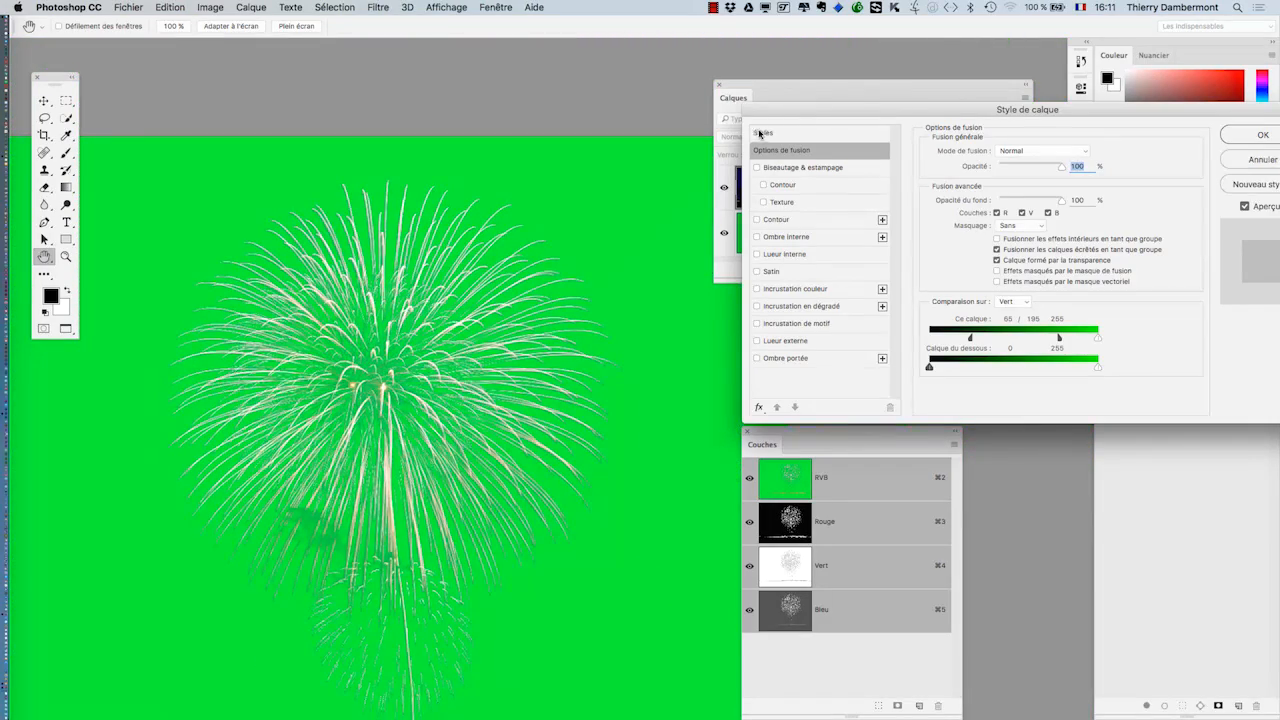
{"action": "left_click_drag", "start_coordinate": [795, 115], "coordinate": [670, 88]}
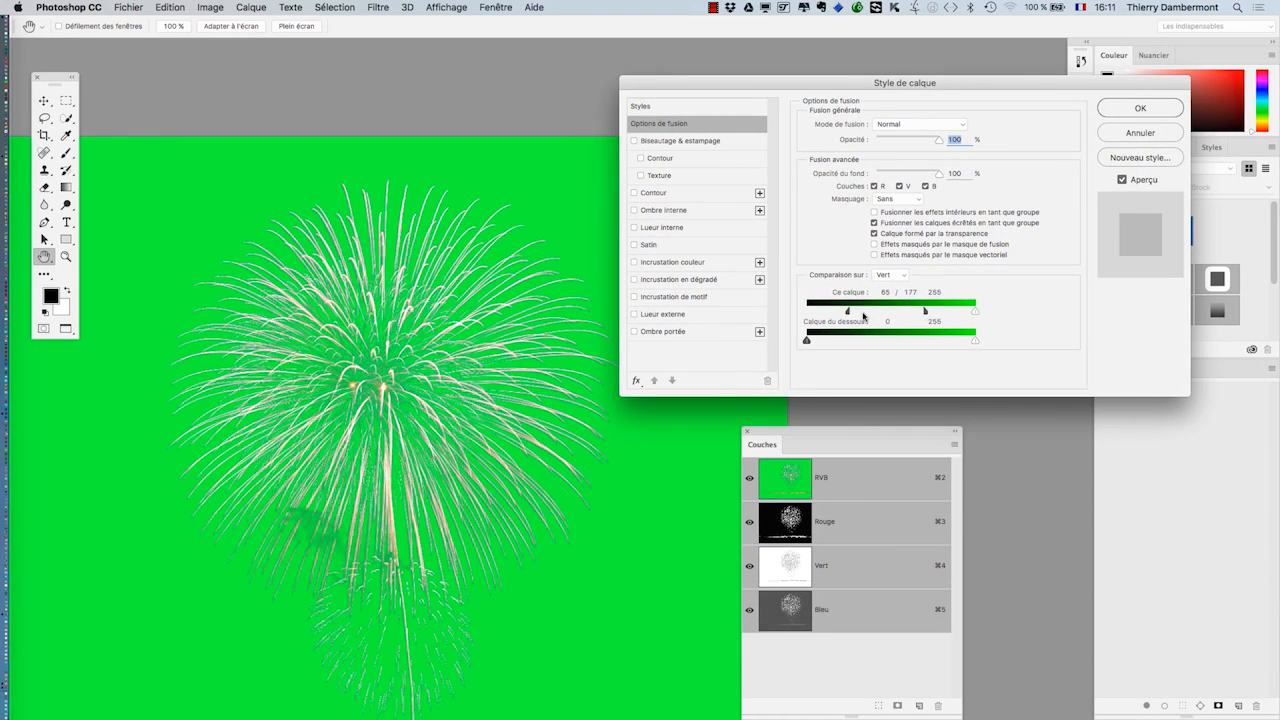
{"action": "left_click_drag", "start_coordinate": [863, 314], "coordinate": [863, 313]}
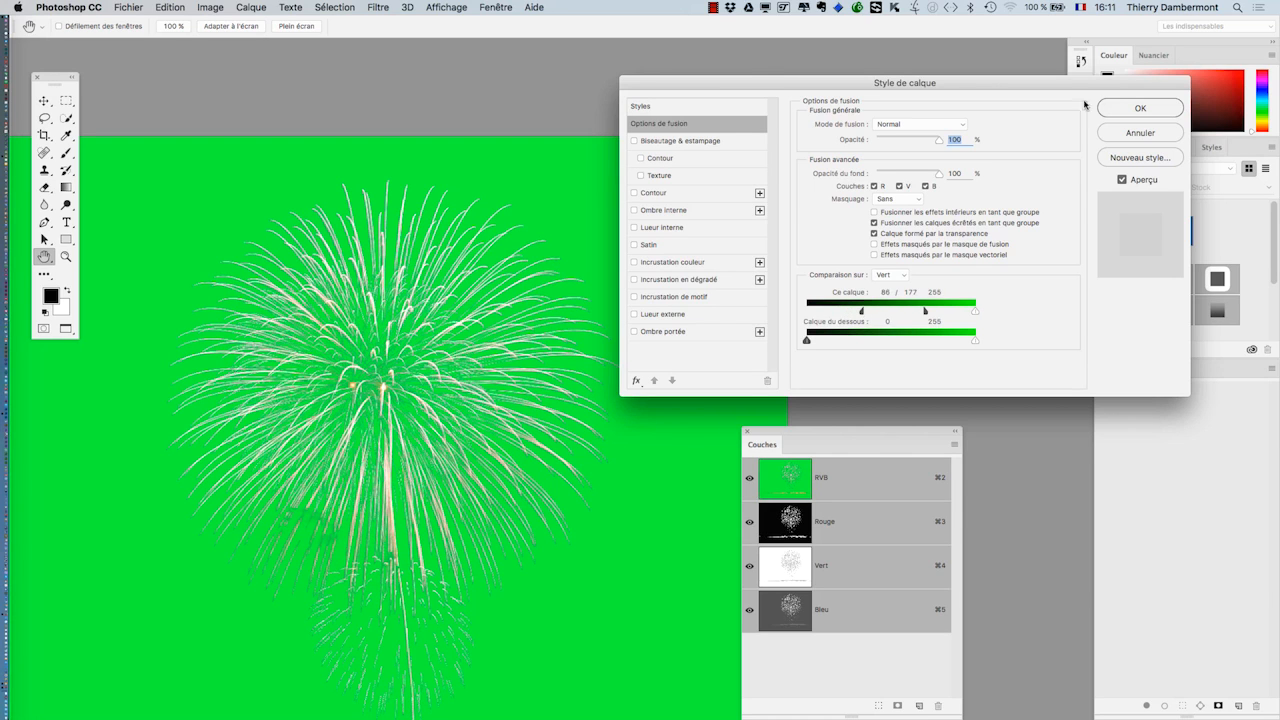
{"action": "left_click", "coordinate": [1139, 108]}
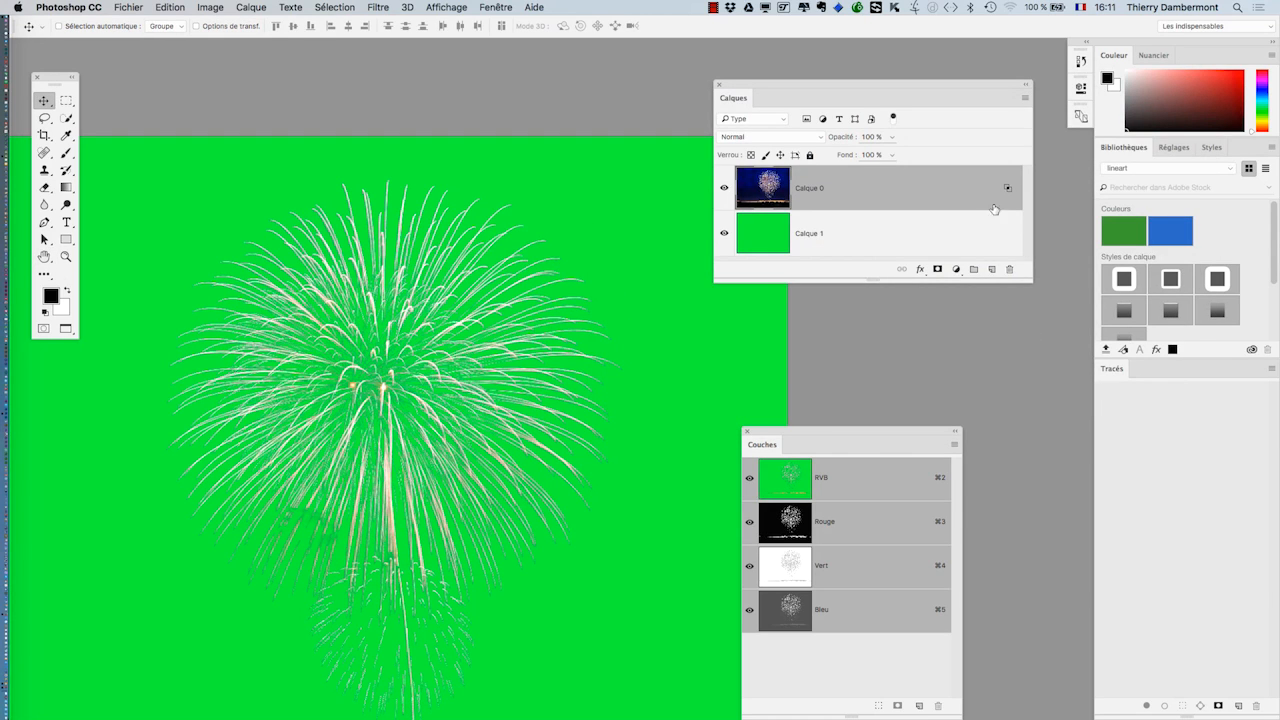
Narrow the Calques panel and save the layered document as pexels-photo.psd in the Photoshop fonds blancs folder
{"action": "left_click_drag", "start_coordinate": [977, 287], "coordinate": [966, 290]}
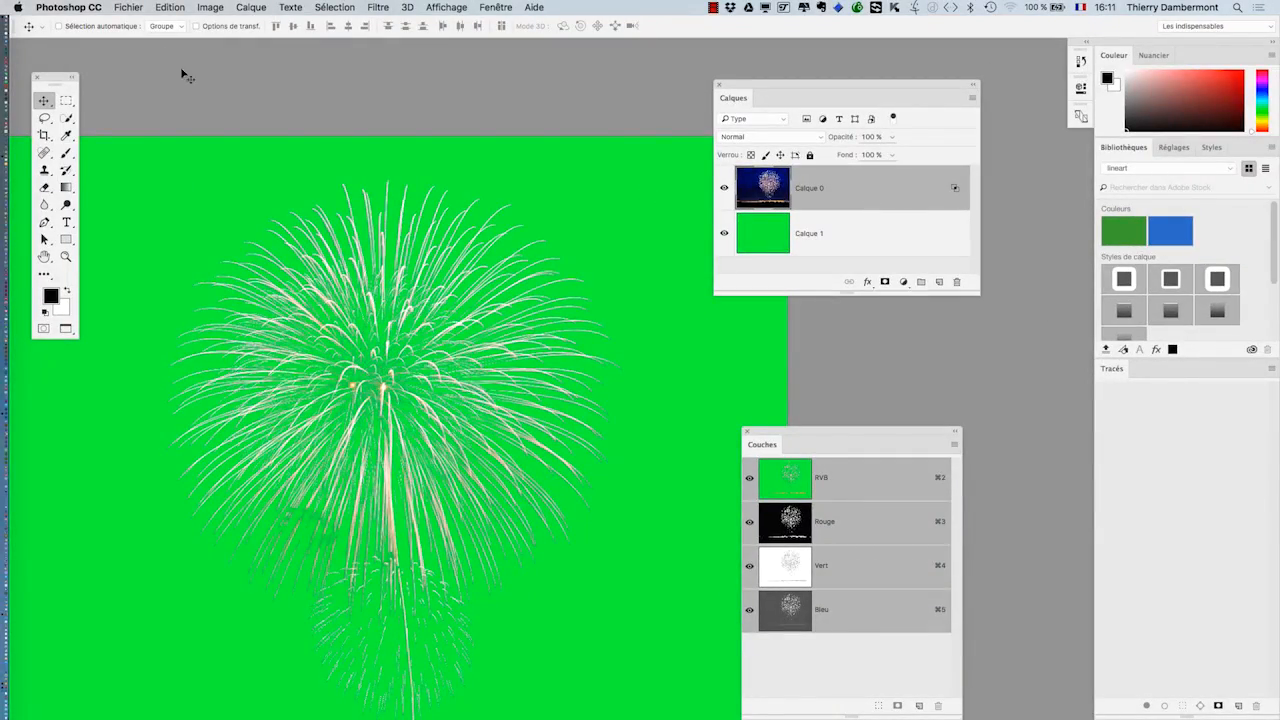
{"action": "left_click", "coordinate": [128, 7]}
{"action": "left_click", "coordinate": [174, 148]}
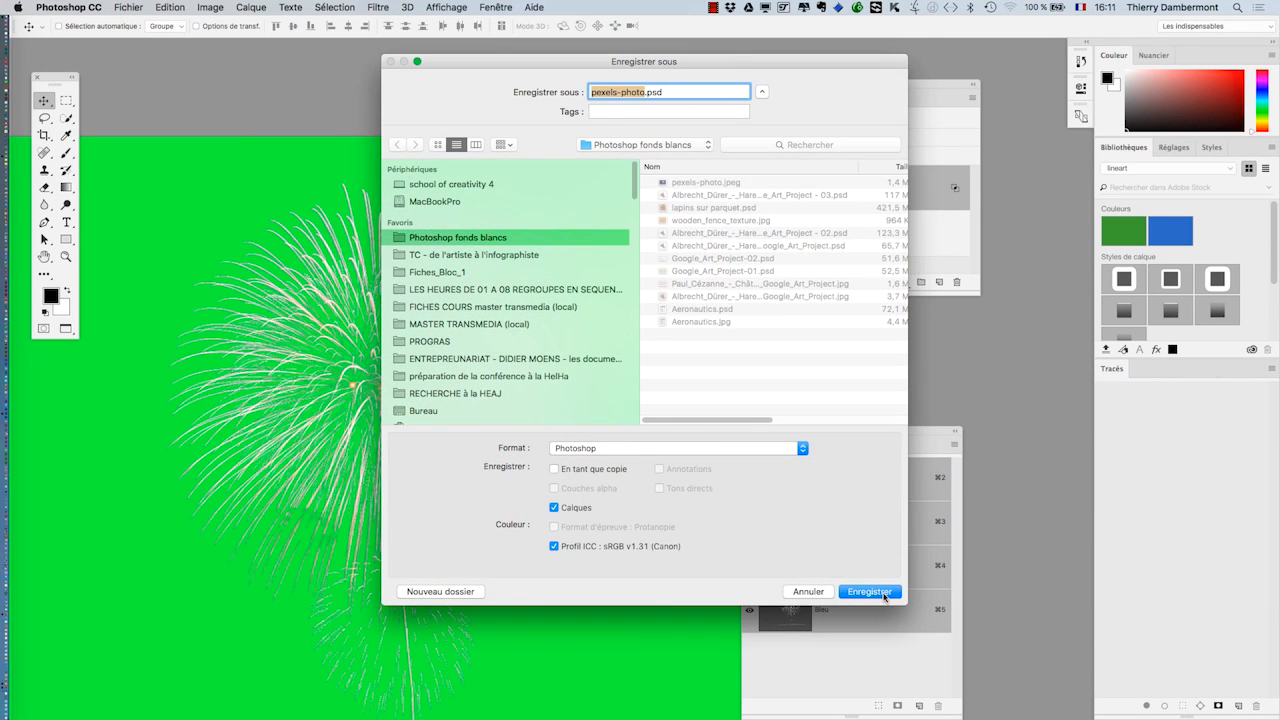
{"action": "left_click", "coordinate": [884, 596]}
{"action": "left_click", "coordinate": [500, 424], "text": "alt"}
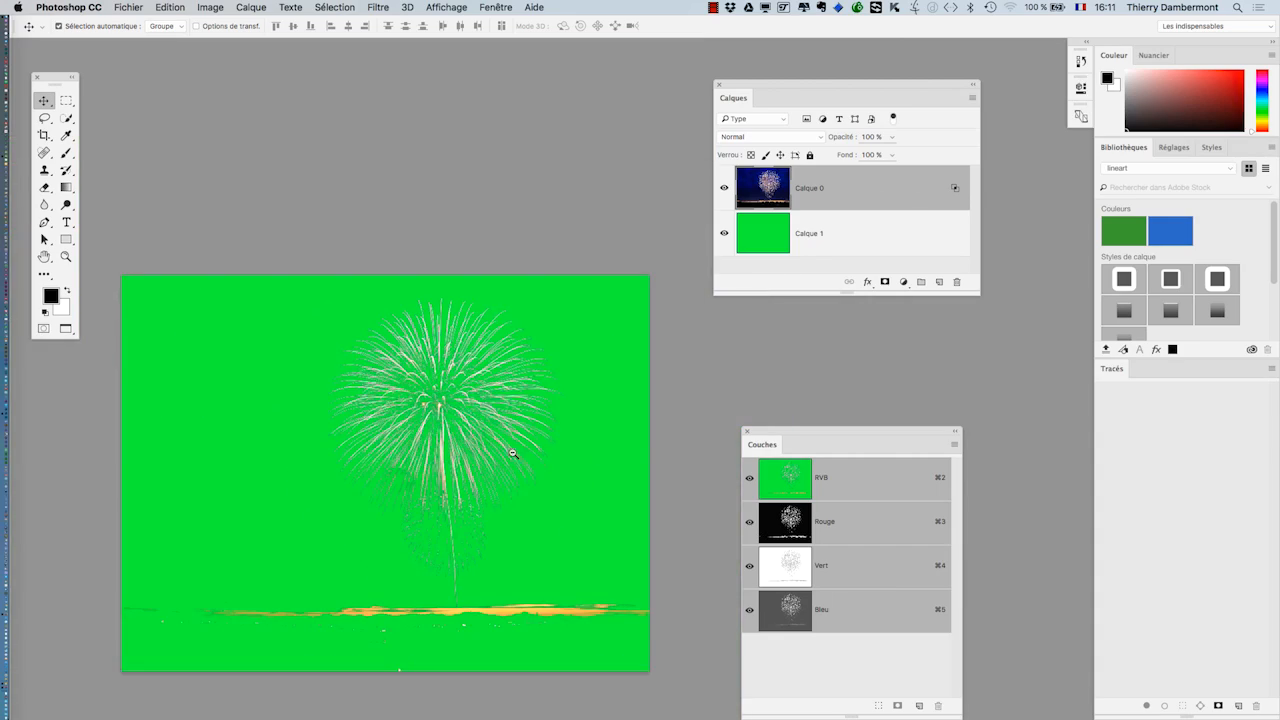
Switch to Firefox and replace the fireworks image search with a search for desert
{"action": "mouse_move", "coordinate": [15, 588]}
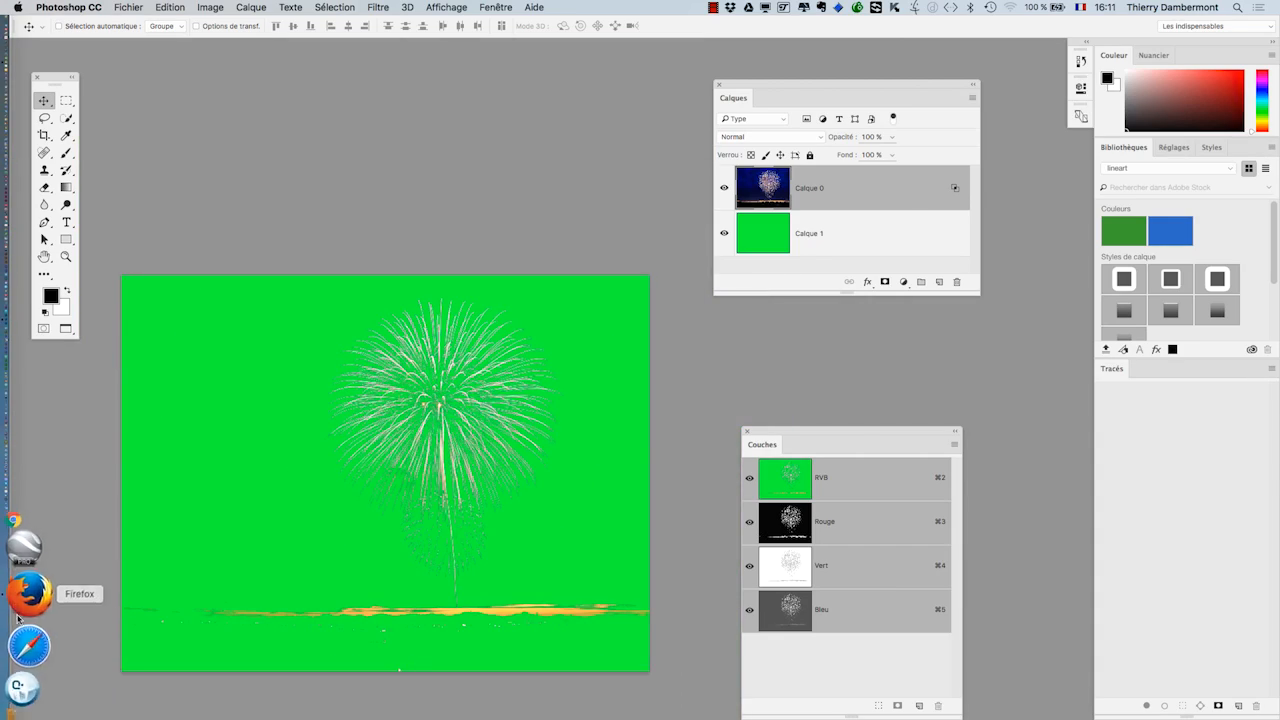
{"action": "left_click", "coordinate": [18, 617]}
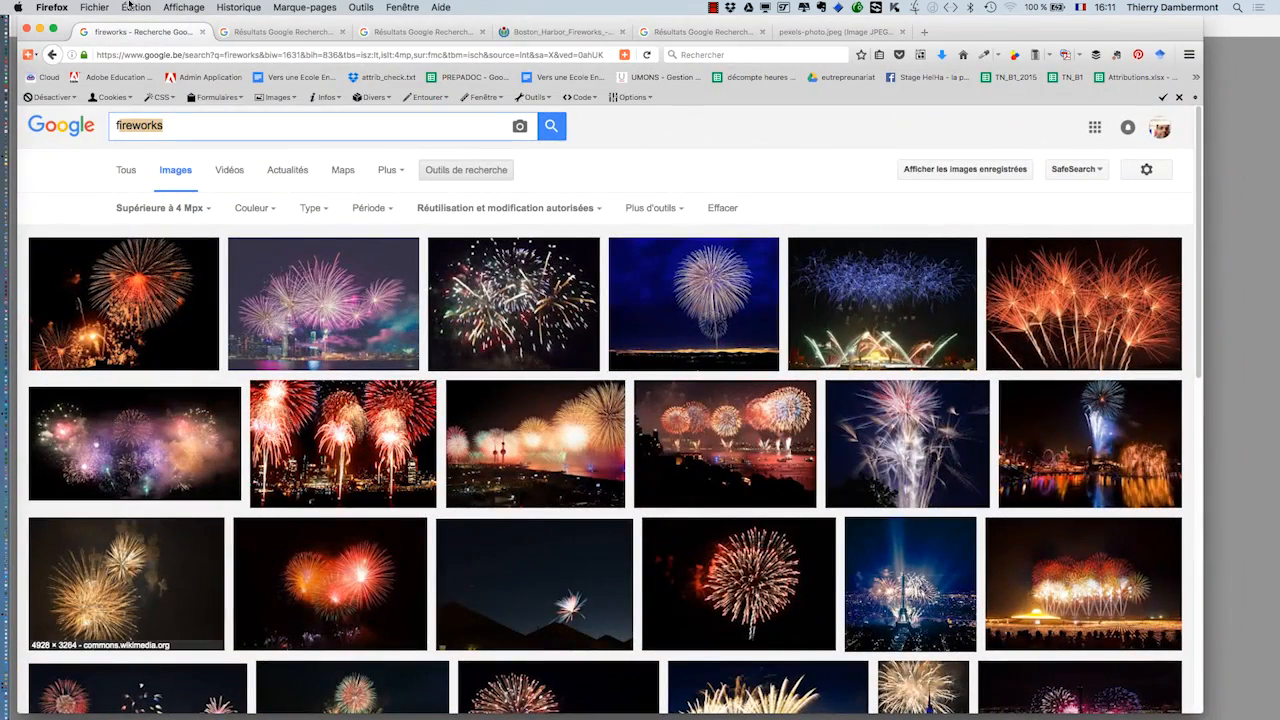
{"action": "type", "text": "ds"}
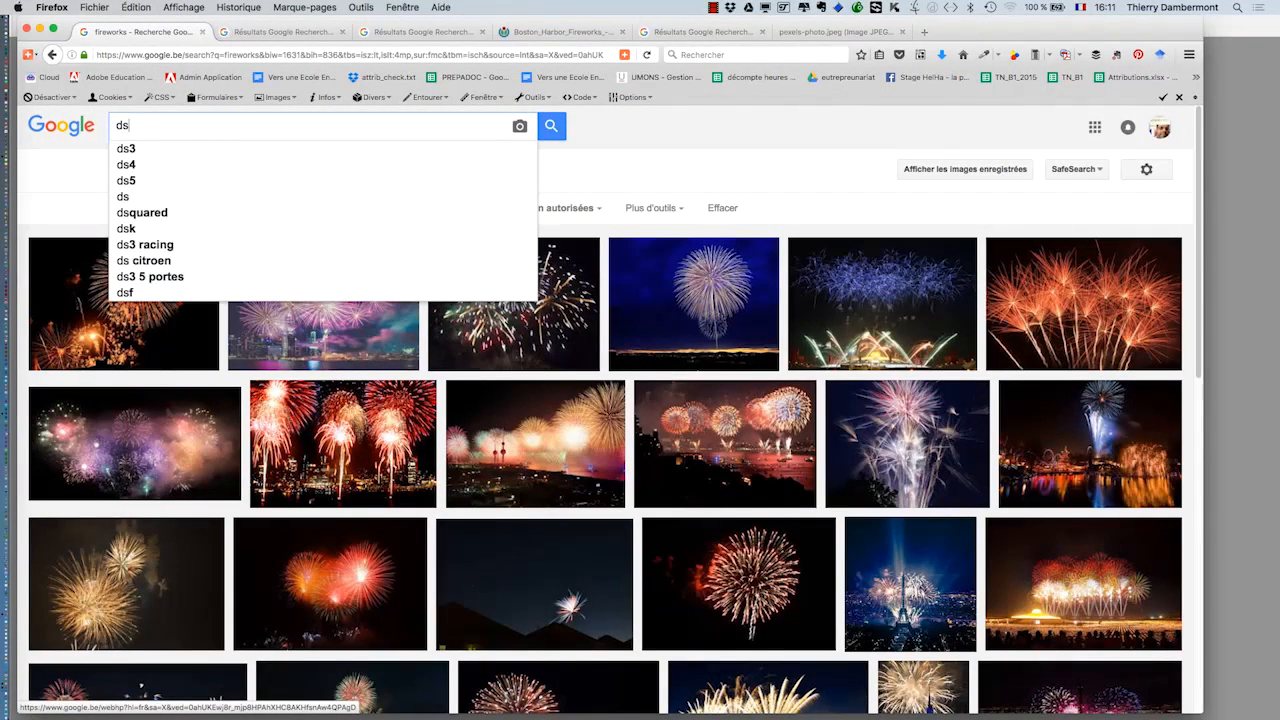
{"action": "key", "text": "BackSpace"}
{"action": "type", "text": "esert"}
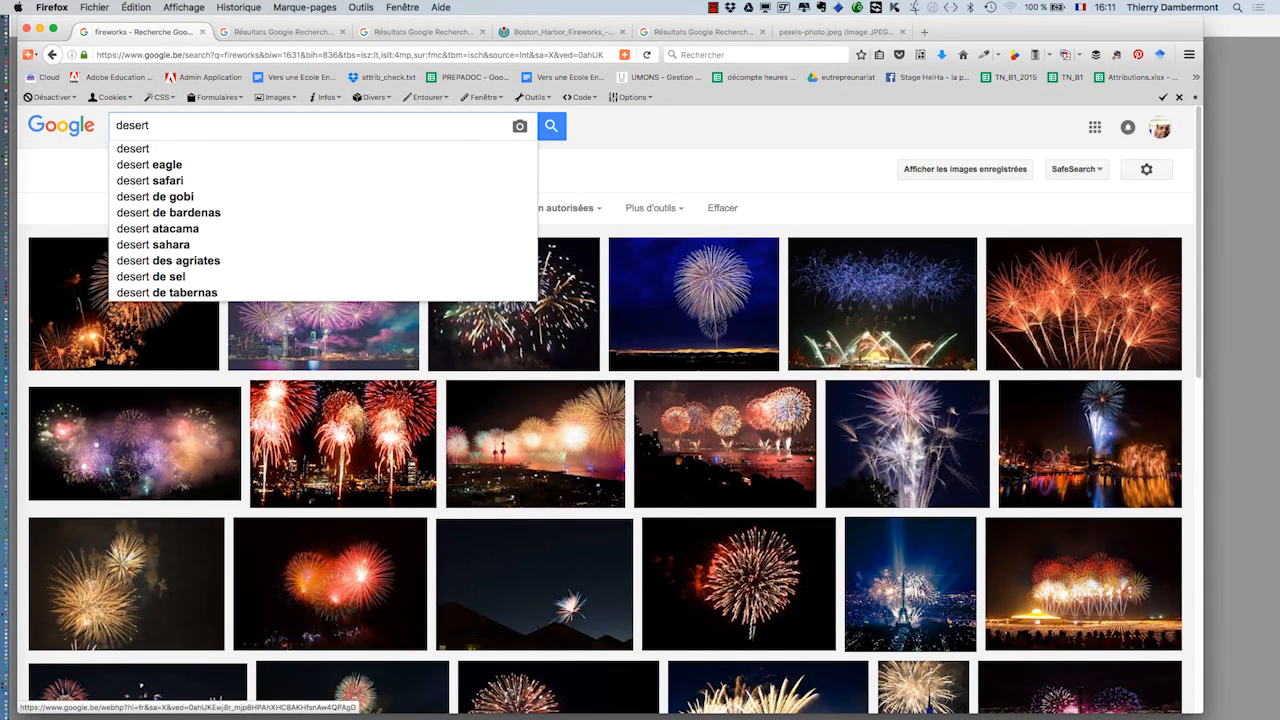
{"action": "key", "text": "Return"}
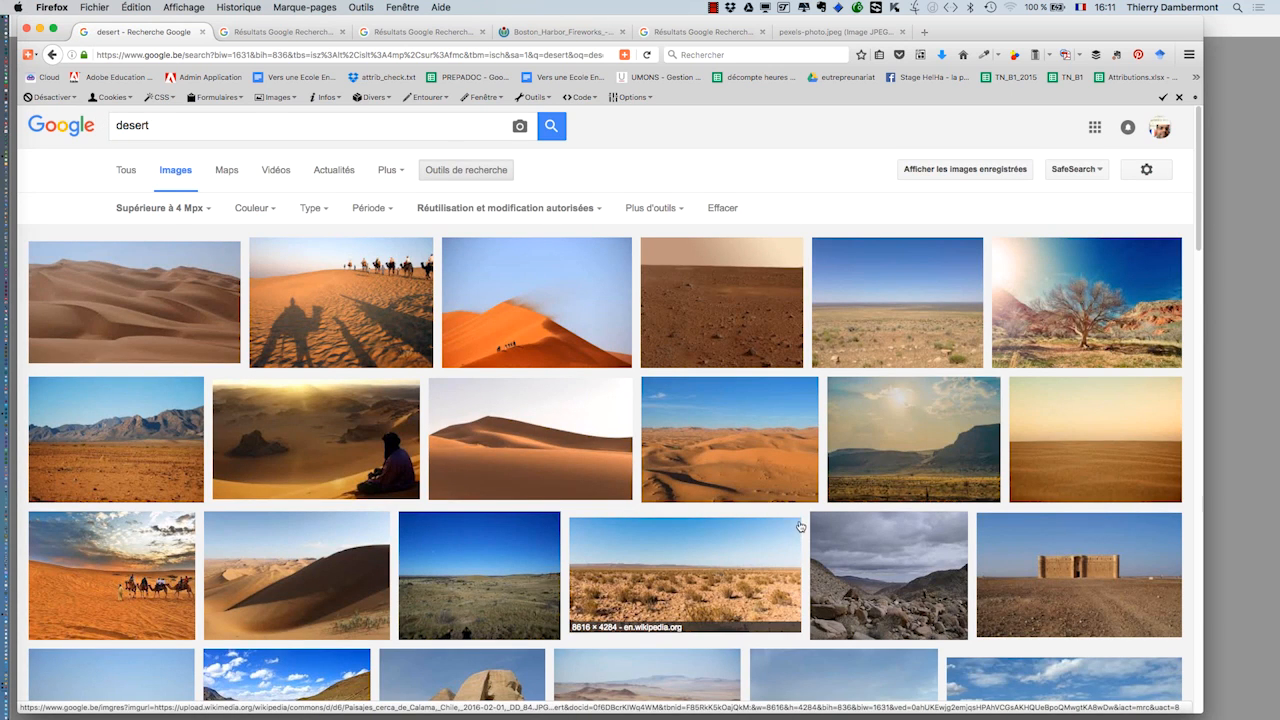
Find the sunset desert photo with the white van in the image results and open it at full size
{"action": "scroll", "coordinate": [802, 483], "scroll_direction": "down", "scroll_amount": 1}
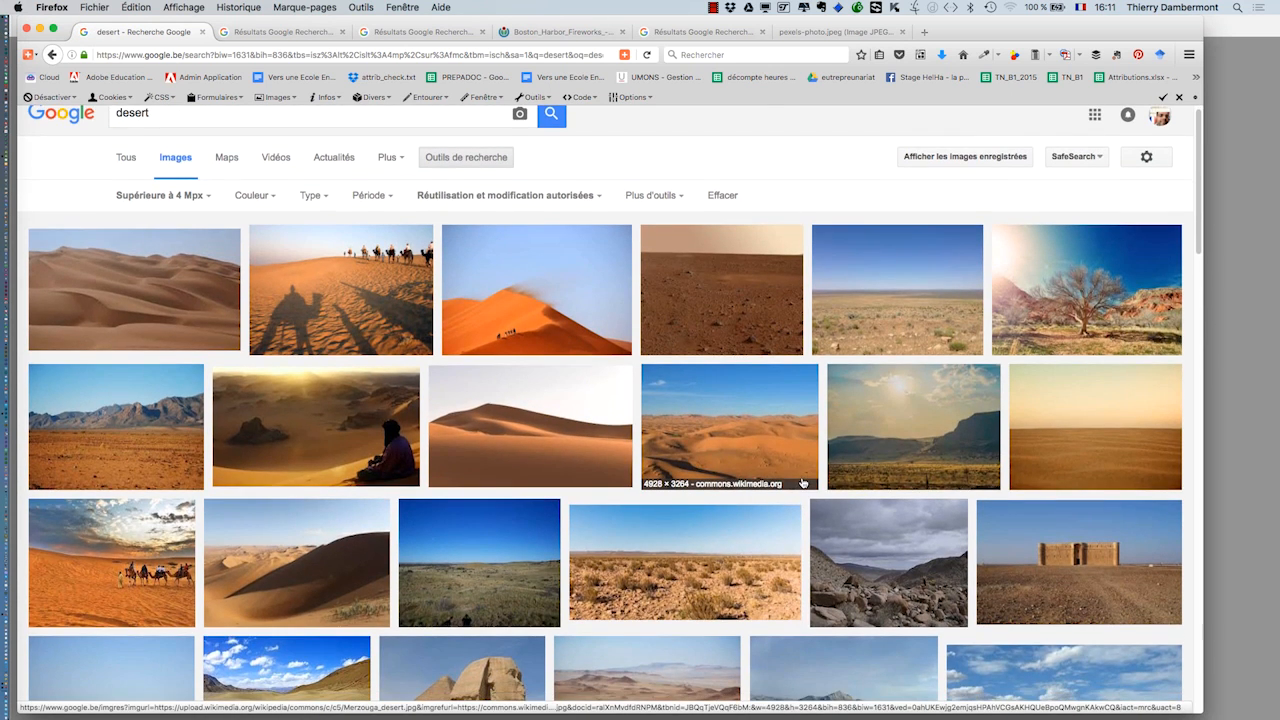
{"action": "scroll", "coordinate": [802, 483], "scroll_direction": "down", "scroll_amount": 3}
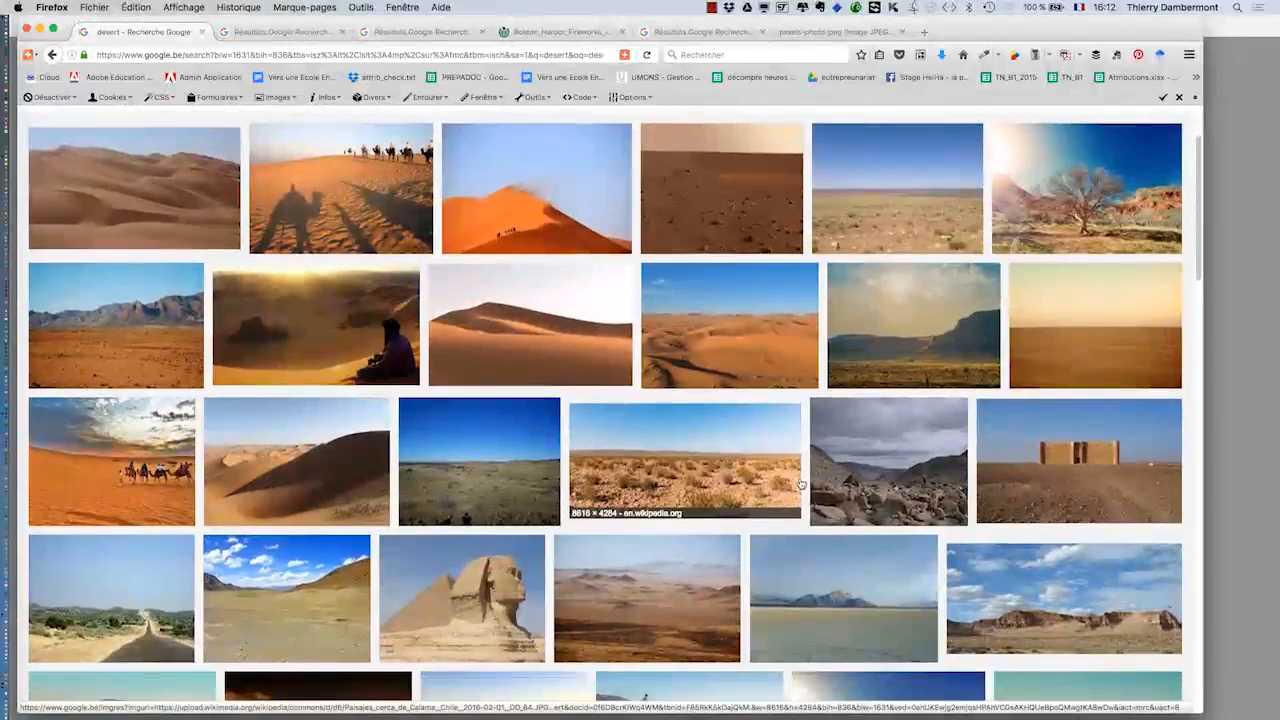
{"action": "scroll", "coordinate": [802, 483], "scroll_direction": "down", "scroll_amount": 1}
{"action": "scroll", "coordinate": [802, 483], "scroll_direction": "down", "scroll_amount": 10}
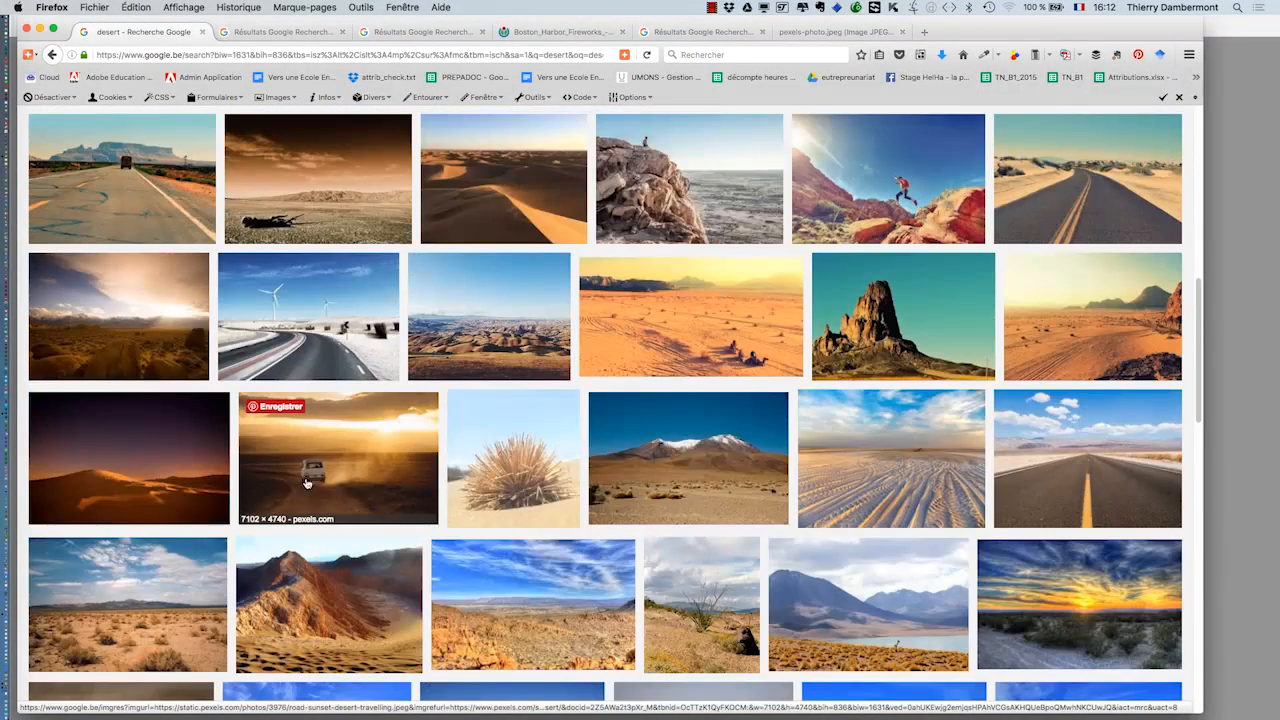
{"action": "left_click", "coordinate": [315, 455], "text": "super"}
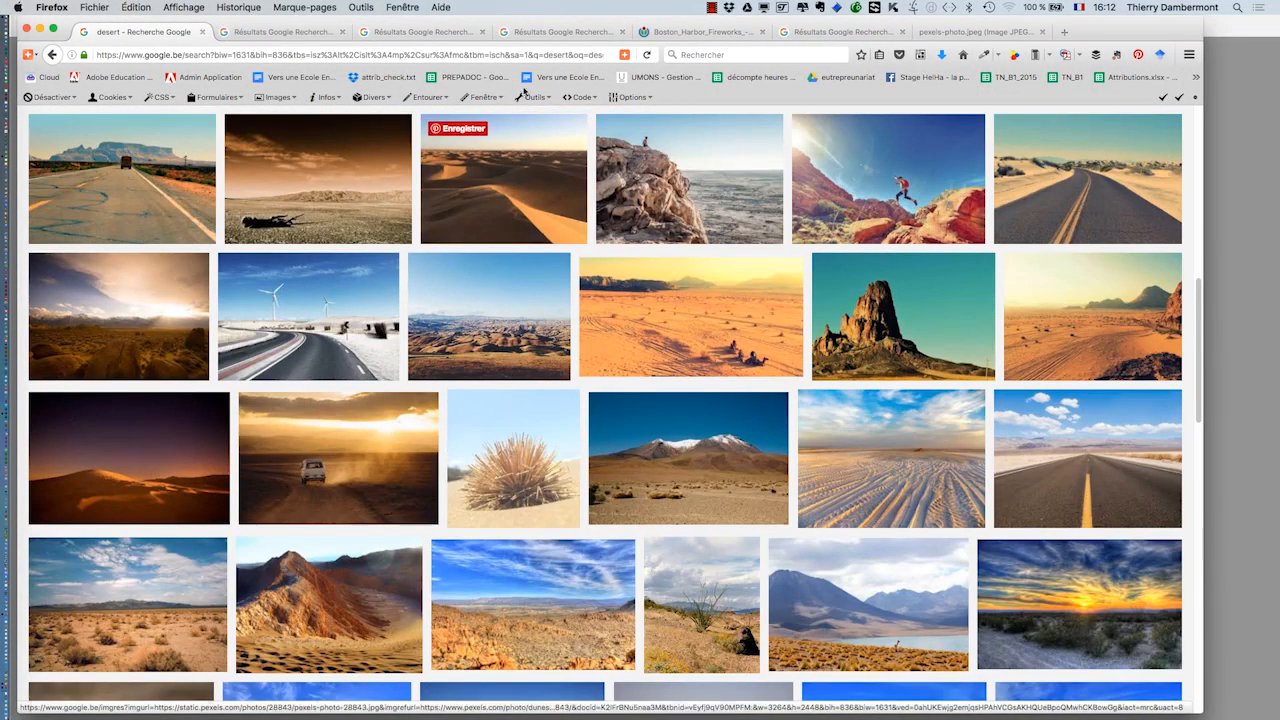
{"action": "left_click", "coordinate": [253, 33]}
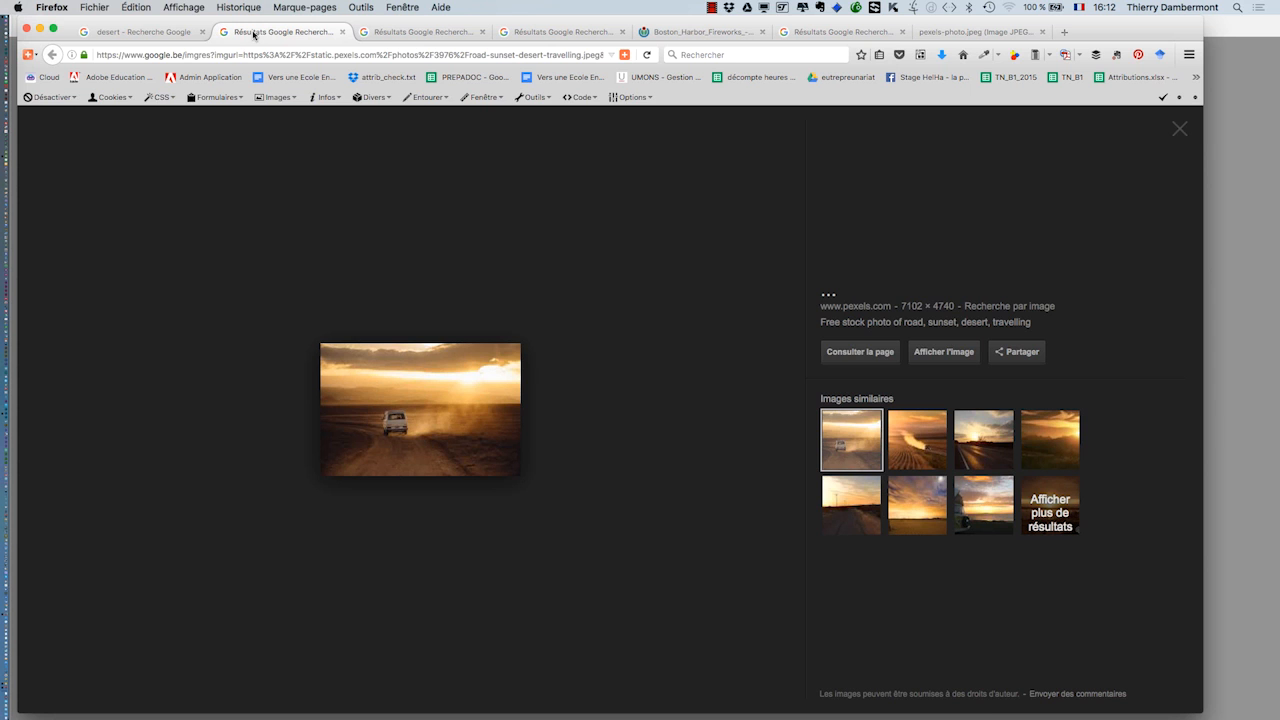
{"action": "left_click", "coordinate": [960, 356]}
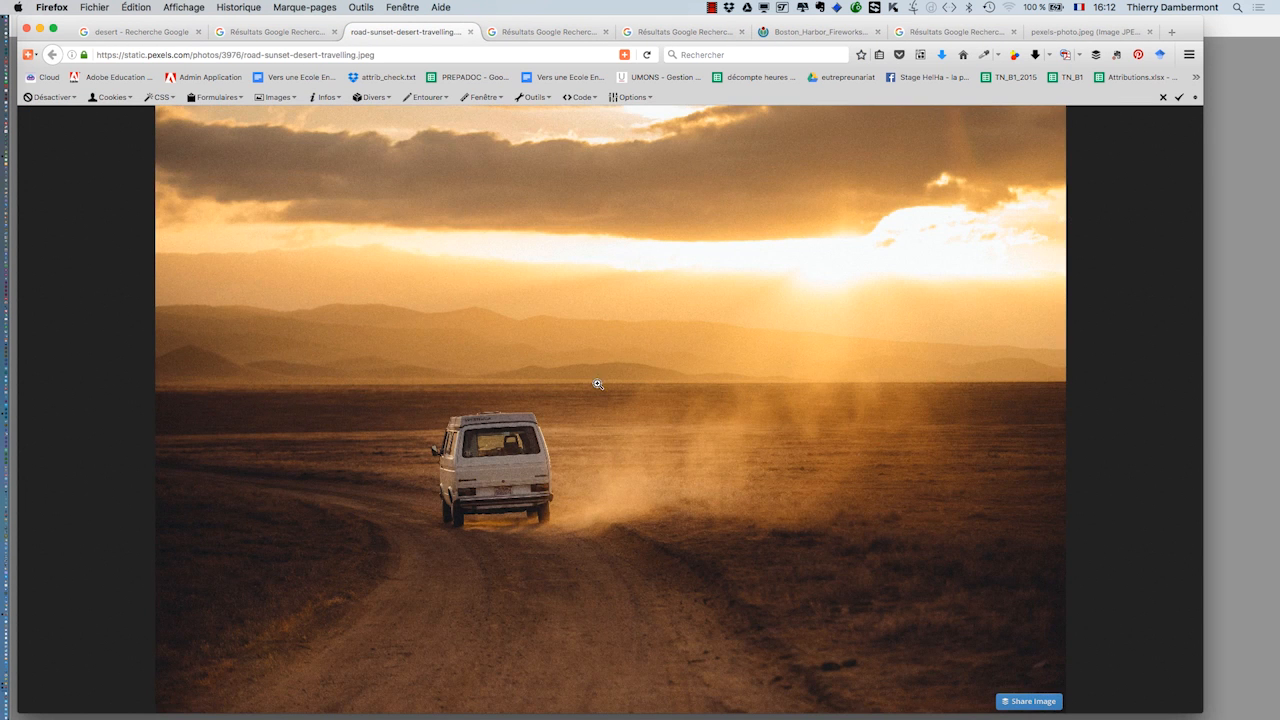
Check the van photo's detail and save it as road-sunset-desert-travelling.jpeg in the Photoshop fonds blancs folder
{"action": "left_click", "coordinate": [597, 384]}
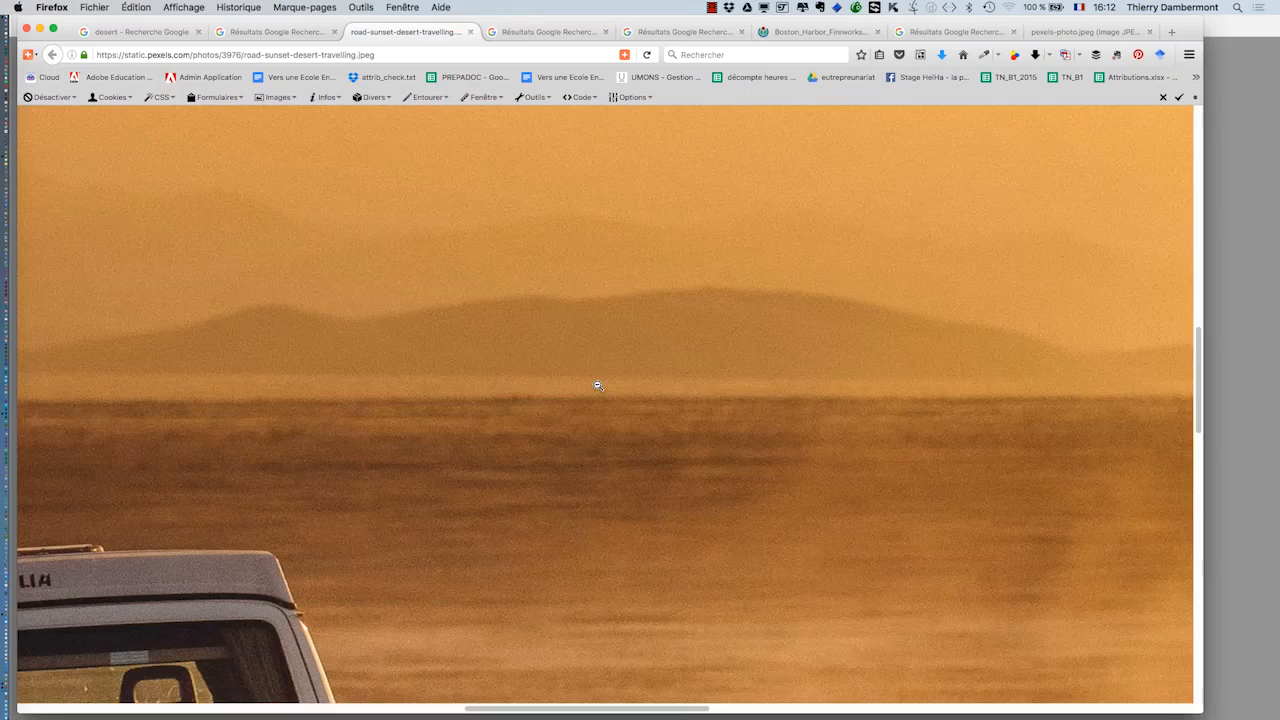
{"action": "left_click", "coordinate": [566, 399]}
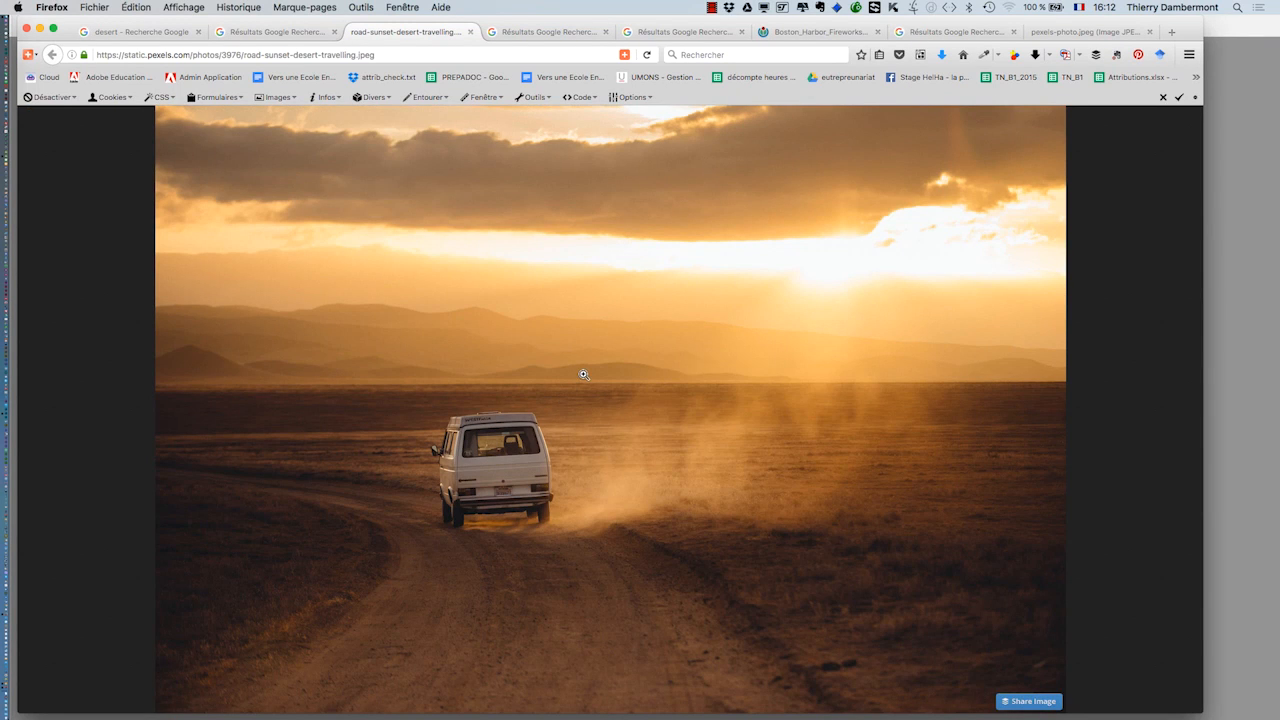
{"action": "right_click", "coordinate": [583, 374]}
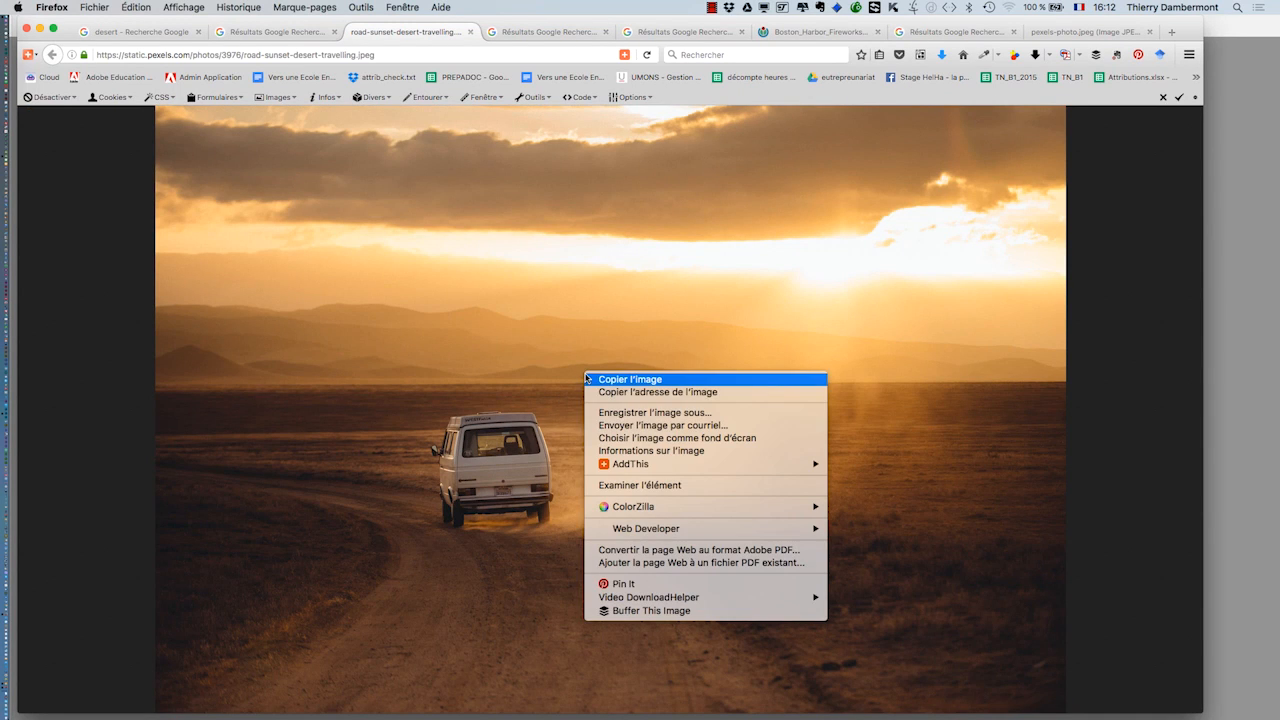
{"action": "left_click", "coordinate": [649, 413]}
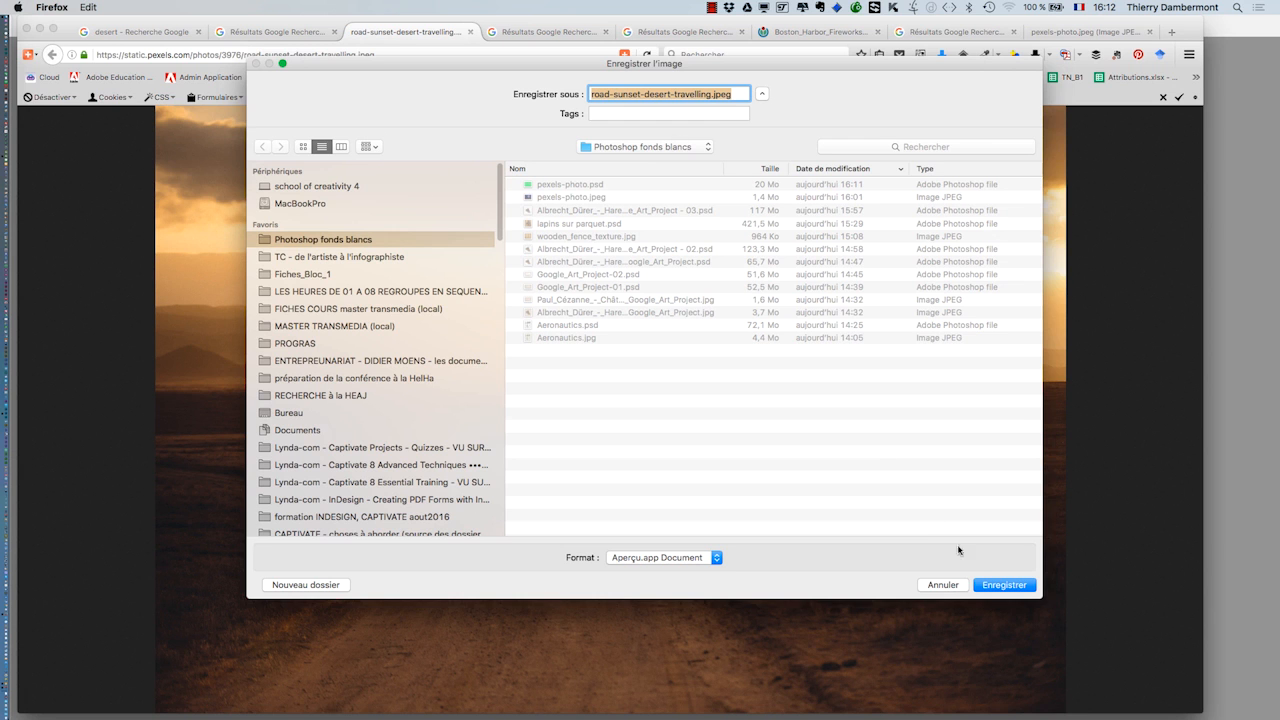
{"action": "left_click", "coordinate": [1005, 585]}
Return to the desert image results and look back through them to the start of the page
{"action": "left_click", "coordinate": [275, 31]}
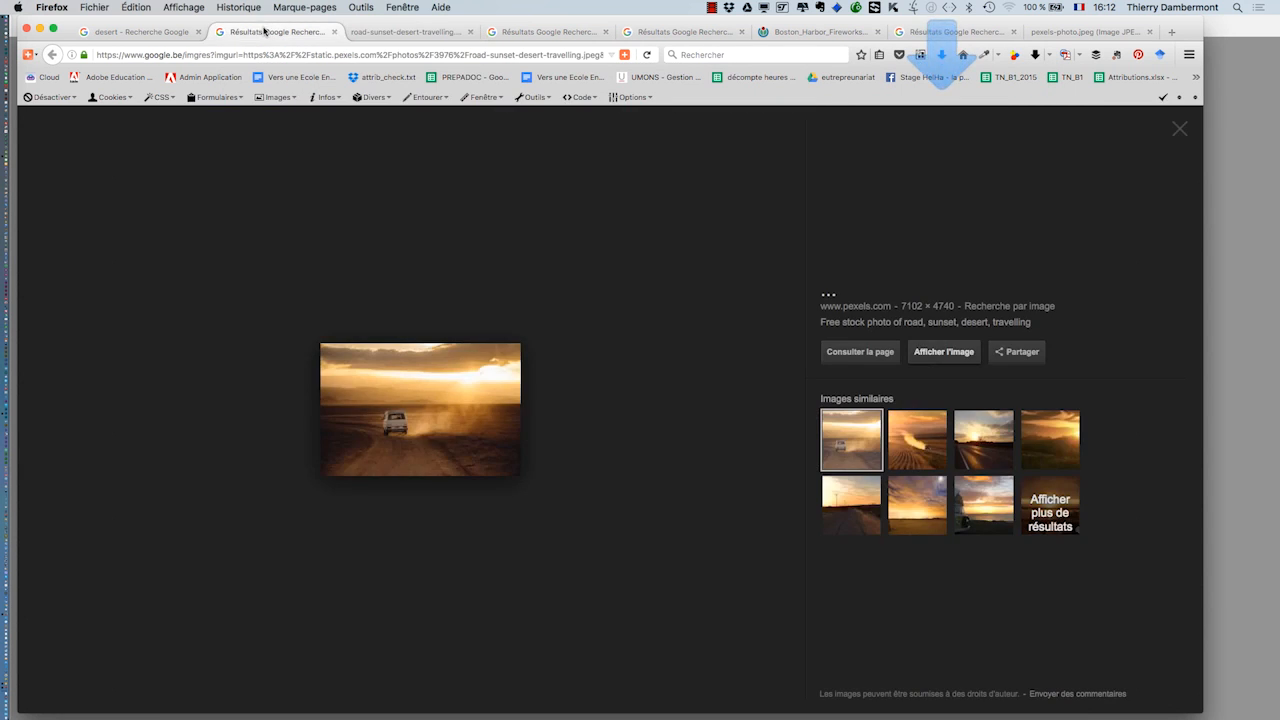
{"action": "left_click", "coordinate": [158, 31]}
{"action": "mouse_move", "coordinate": [462, 408]}
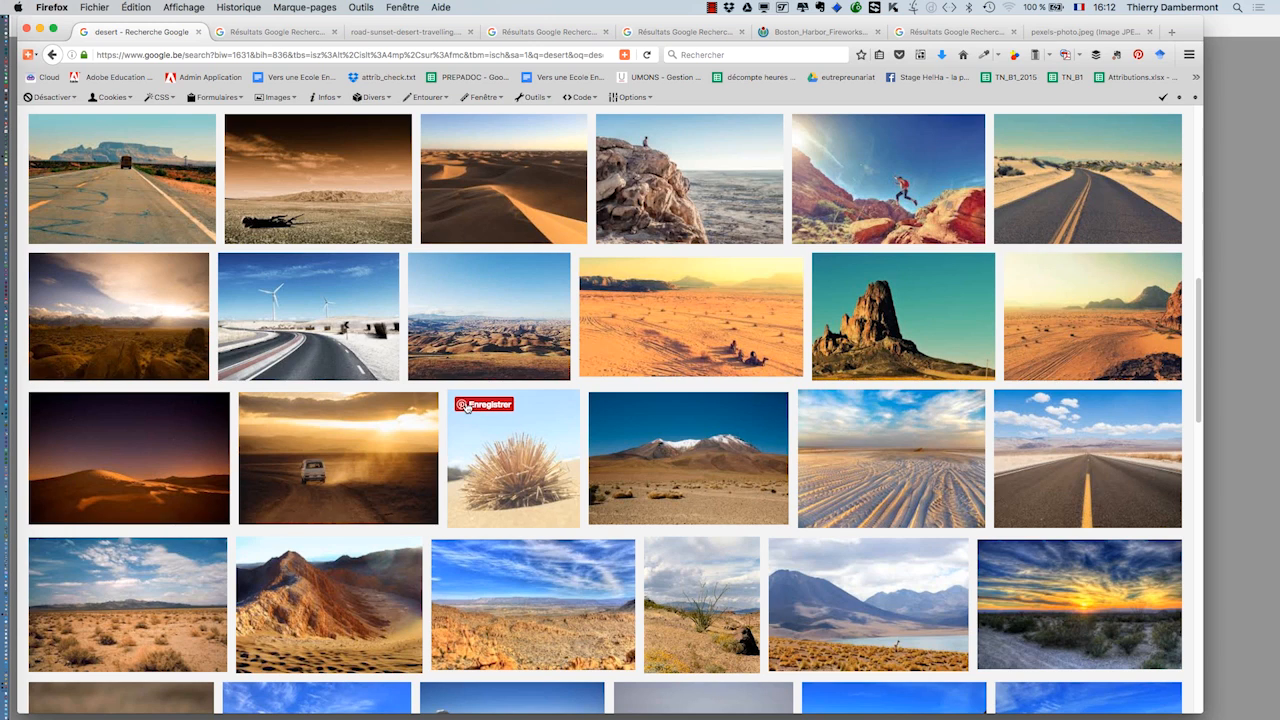
{"action": "scroll", "coordinate": [866, 355], "scroll_direction": "up", "scroll_amount": 1}
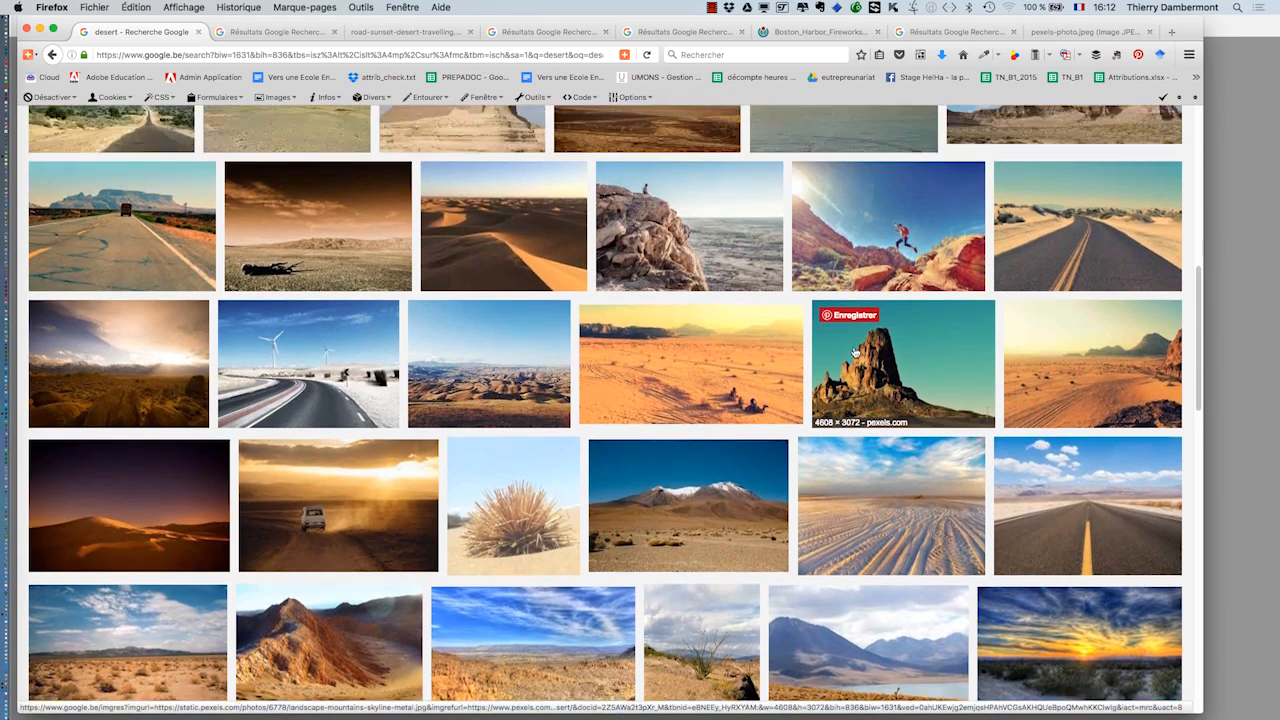
{"action": "scroll", "coordinate": [855, 352], "scroll_direction": "up", "scroll_amount": 6}
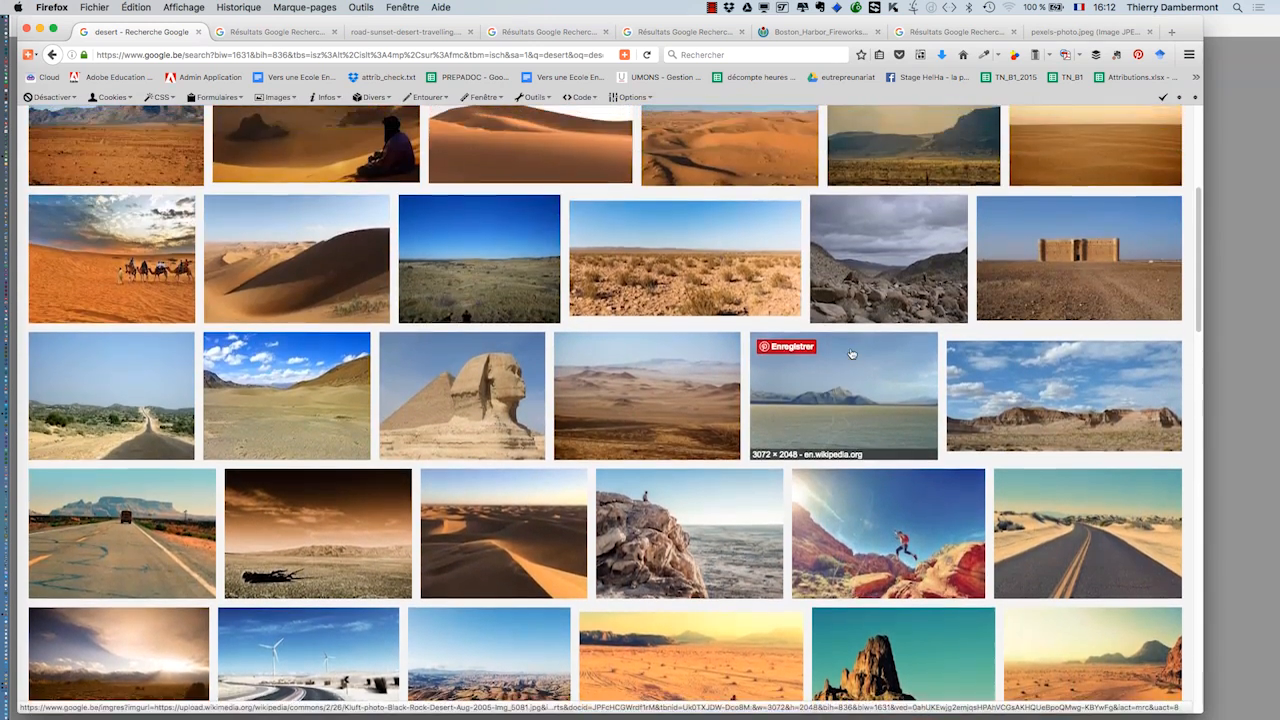
{"action": "scroll", "coordinate": [851, 354], "scroll_direction": "up", "scroll_amount": 7}
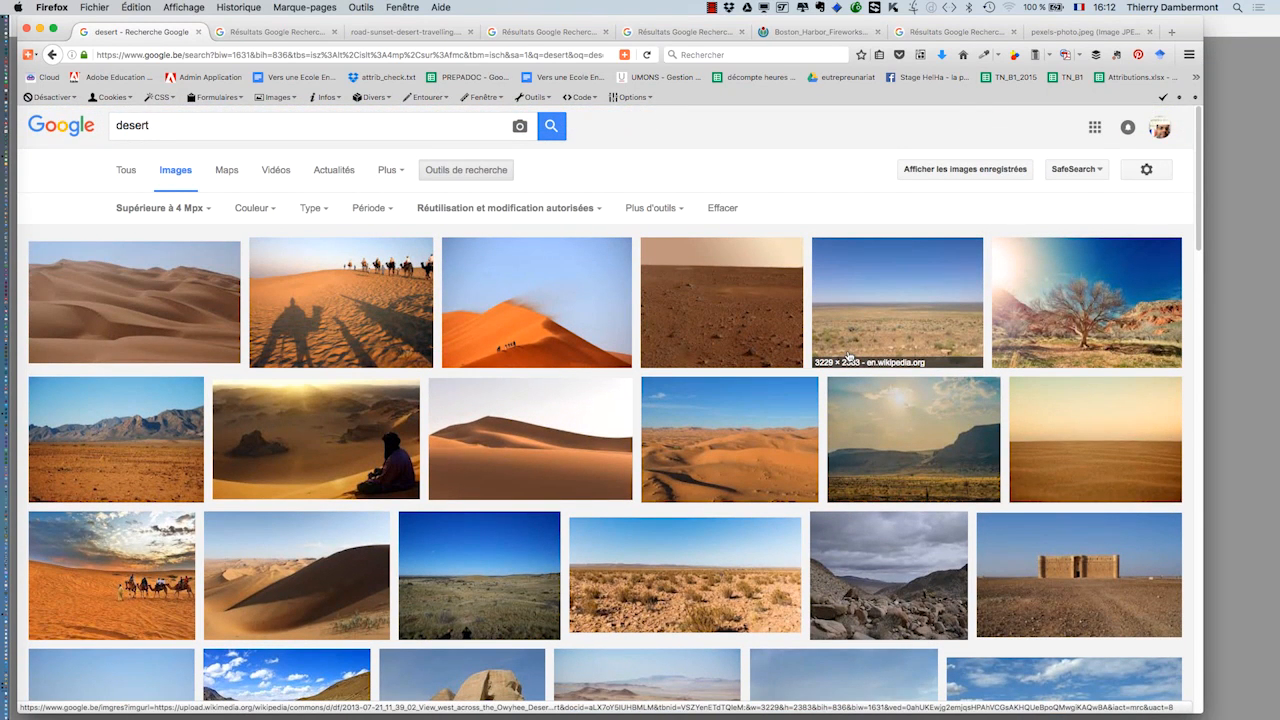
Open the orange dune photo with the hikers at full size and save it as sunny-sand-desert-hiking.jpeg in the Photoshop fonds blancs folder
{"action": "left_click", "coordinate": [551, 262], "text": "super"}
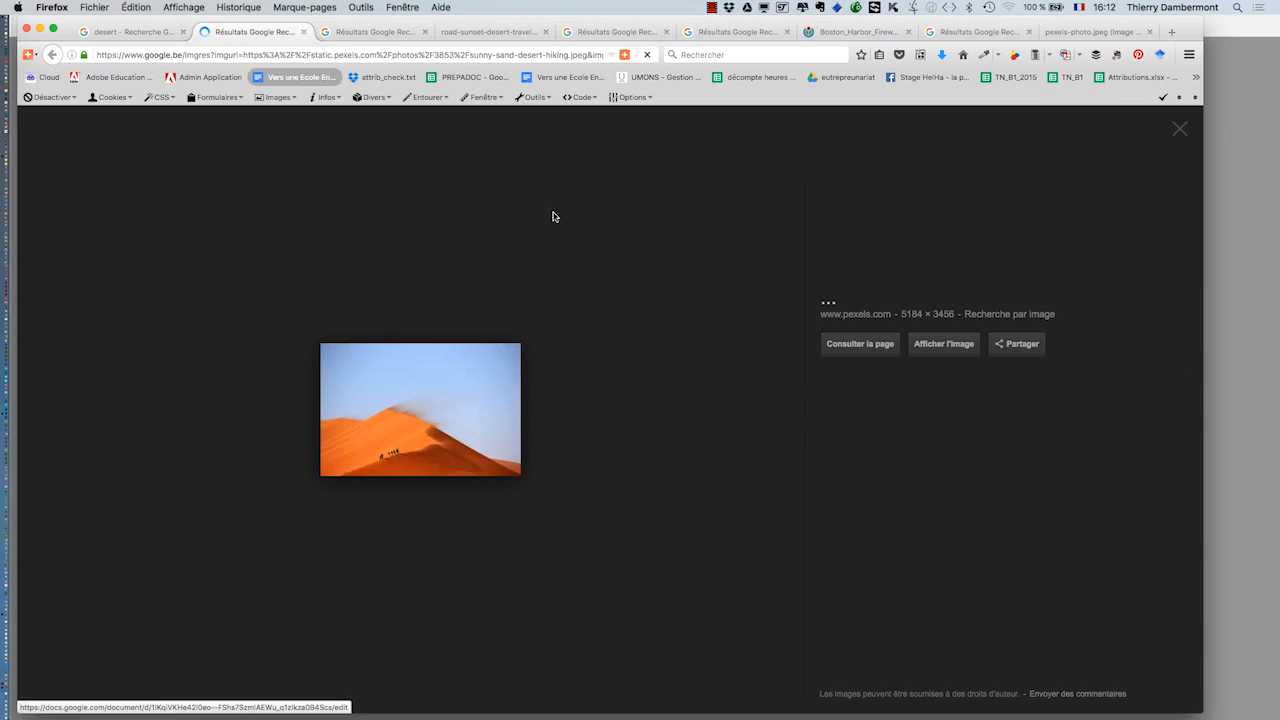
{"action": "left_click", "coordinate": [958, 346]}
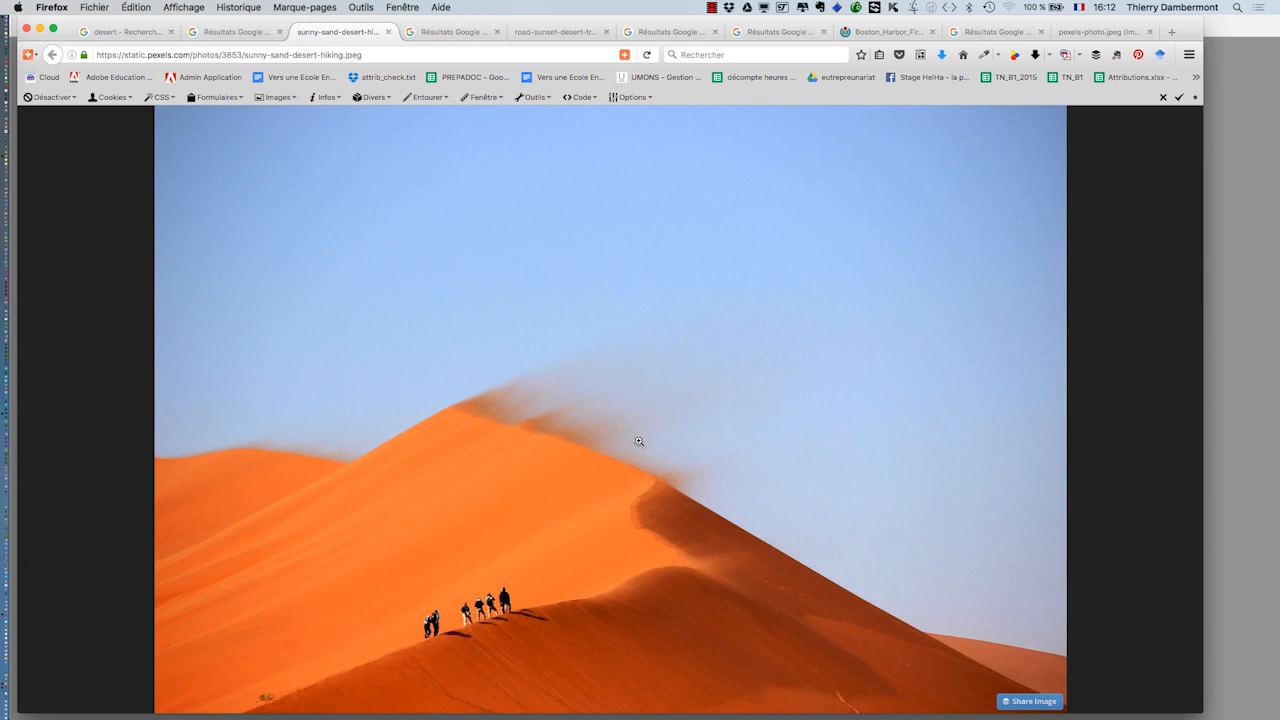
{"action": "right_click", "coordinate": [639, 441]}
{"action": "left_click", "coordinate": [689, 481]}
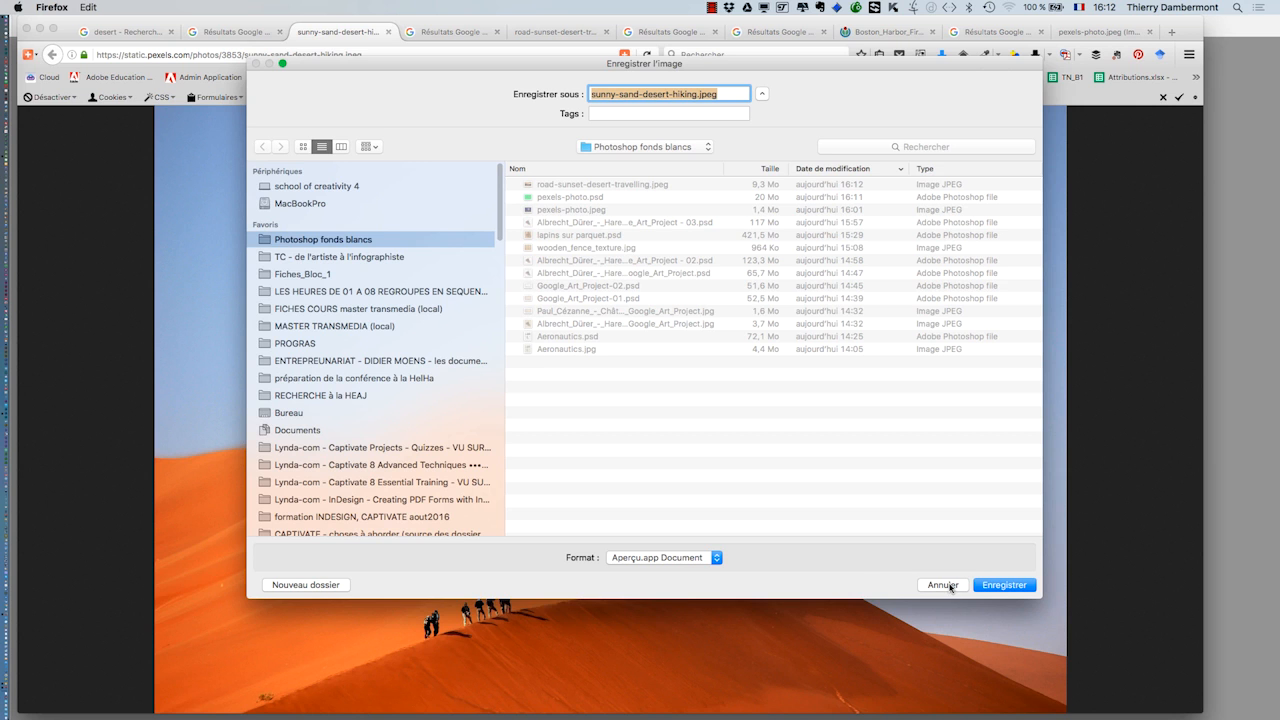
{"action": "left_click", "coordinate": [1003, 586]}
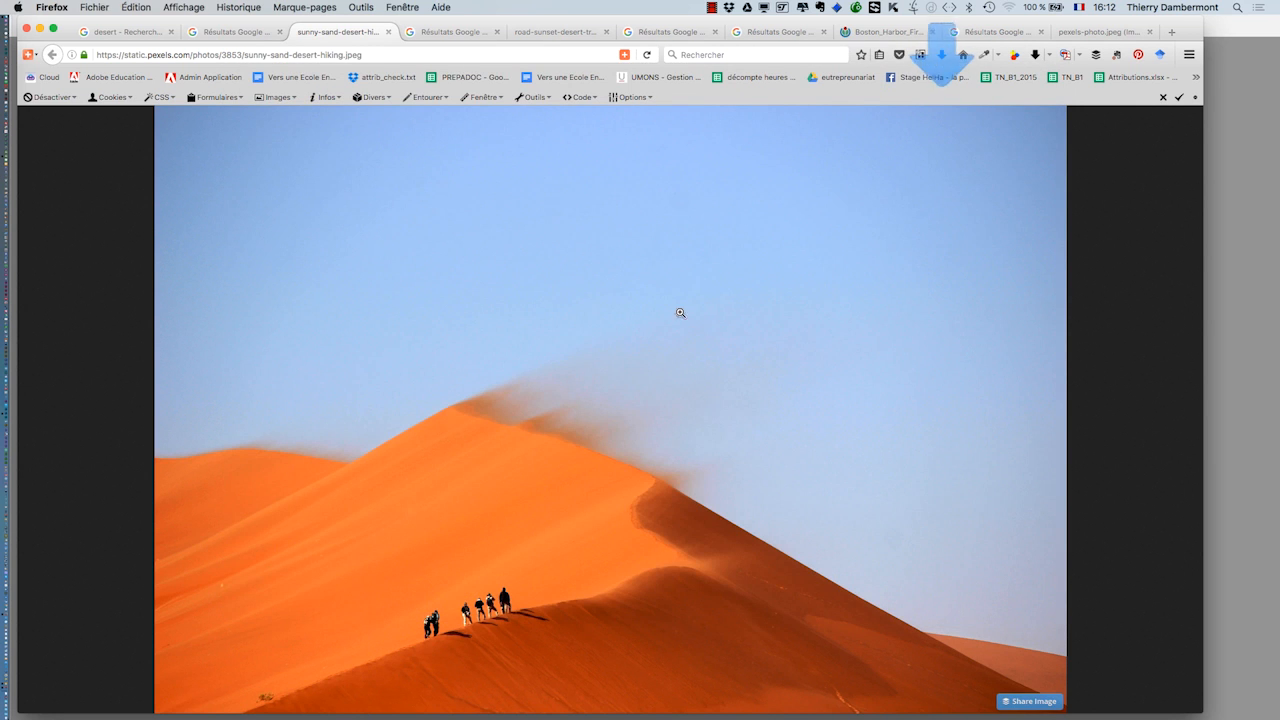
Switch to Photoshop and open sunny-sand-desert-hiking.jpeg from the Photoshop fonds blancs folder
{"action": "key", "text": "super+Tab"}
{"action": "left_click", "coordinate": [596, 373]}
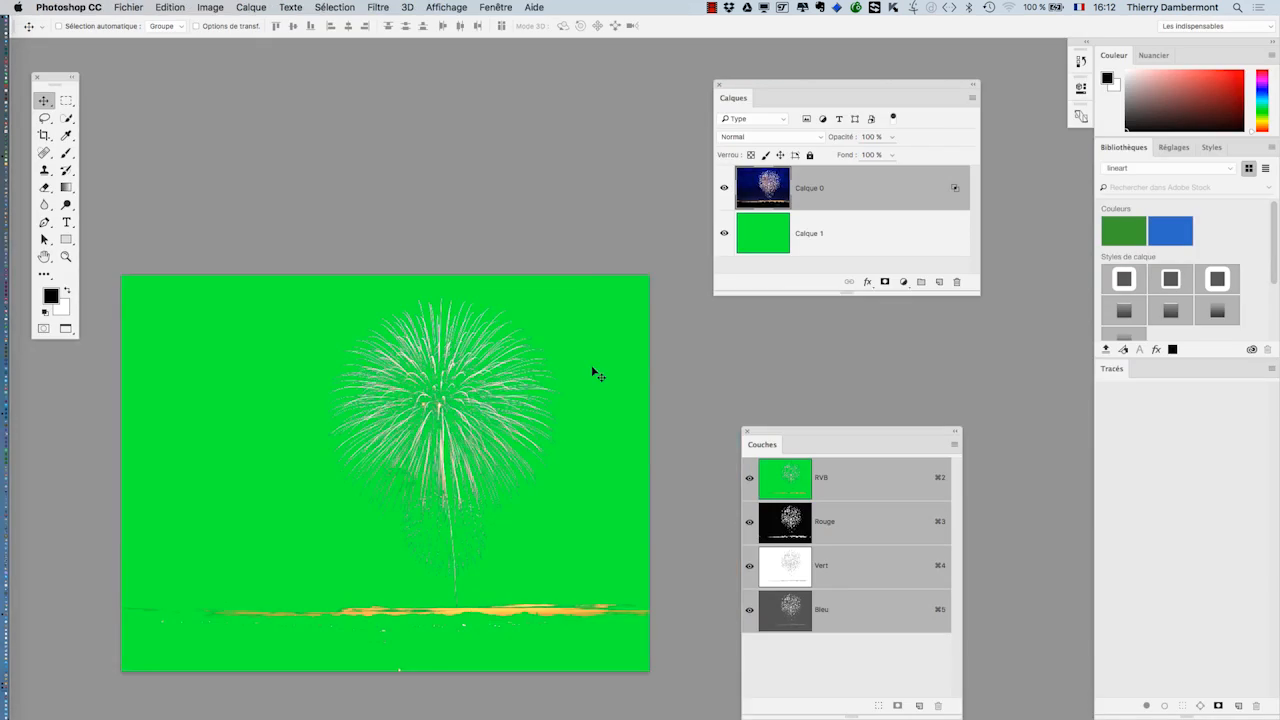
{"action": "key", "text": "super+Tab"}
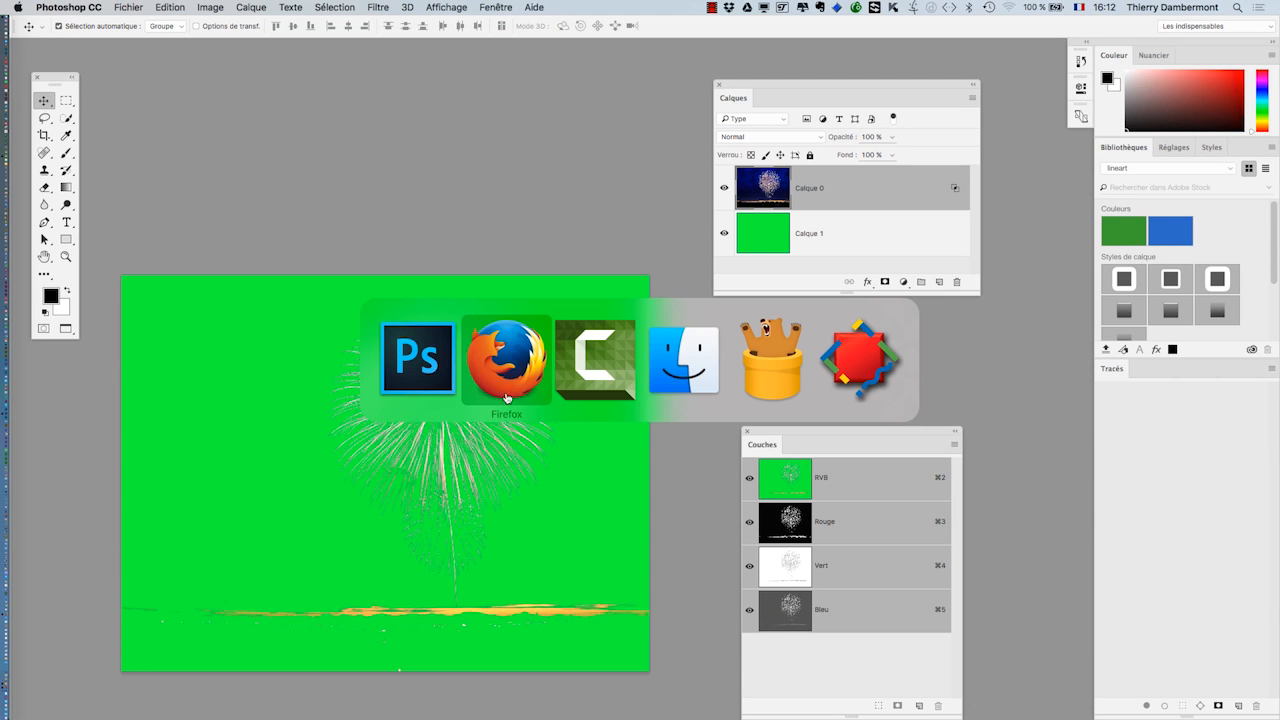
{"action": "left_click", "coordinate": [418, 380]}
{"action": "left_click", "coordinate": [128, 7]}
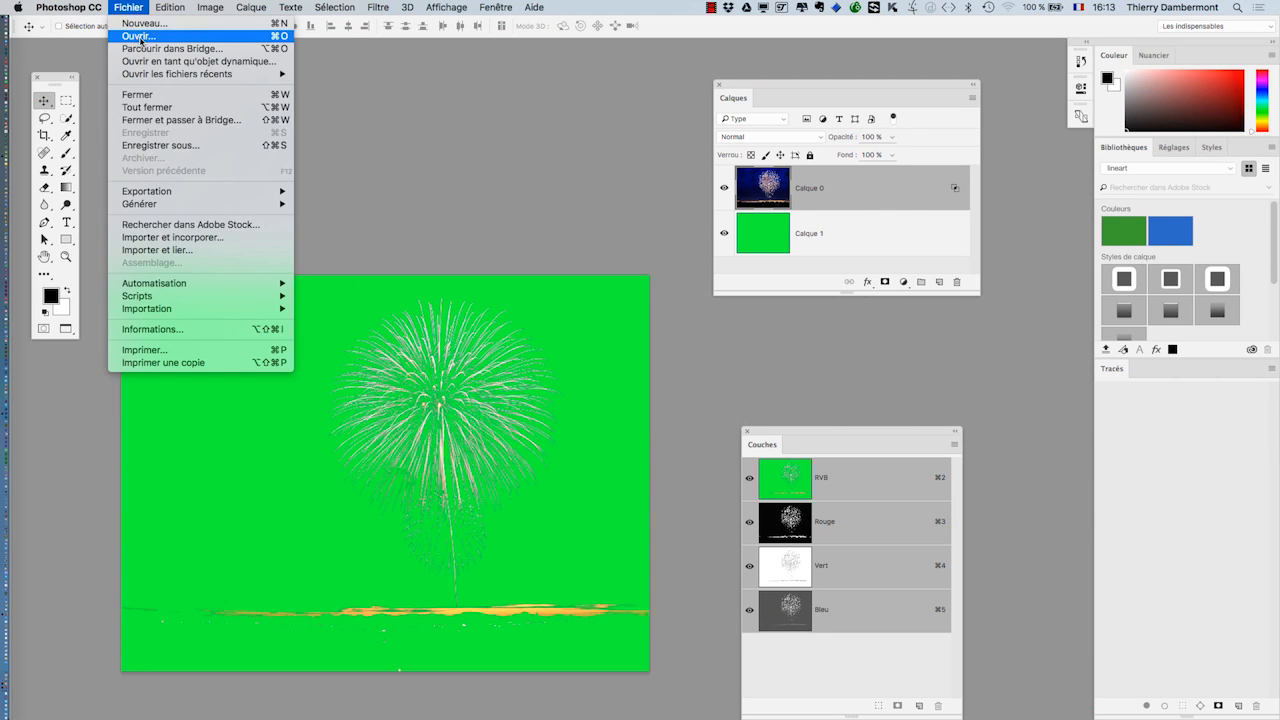
{"action": "left_click", "coordinate": [142, 41]}
{"action": "left_click", "coordinate": [725, 155]}
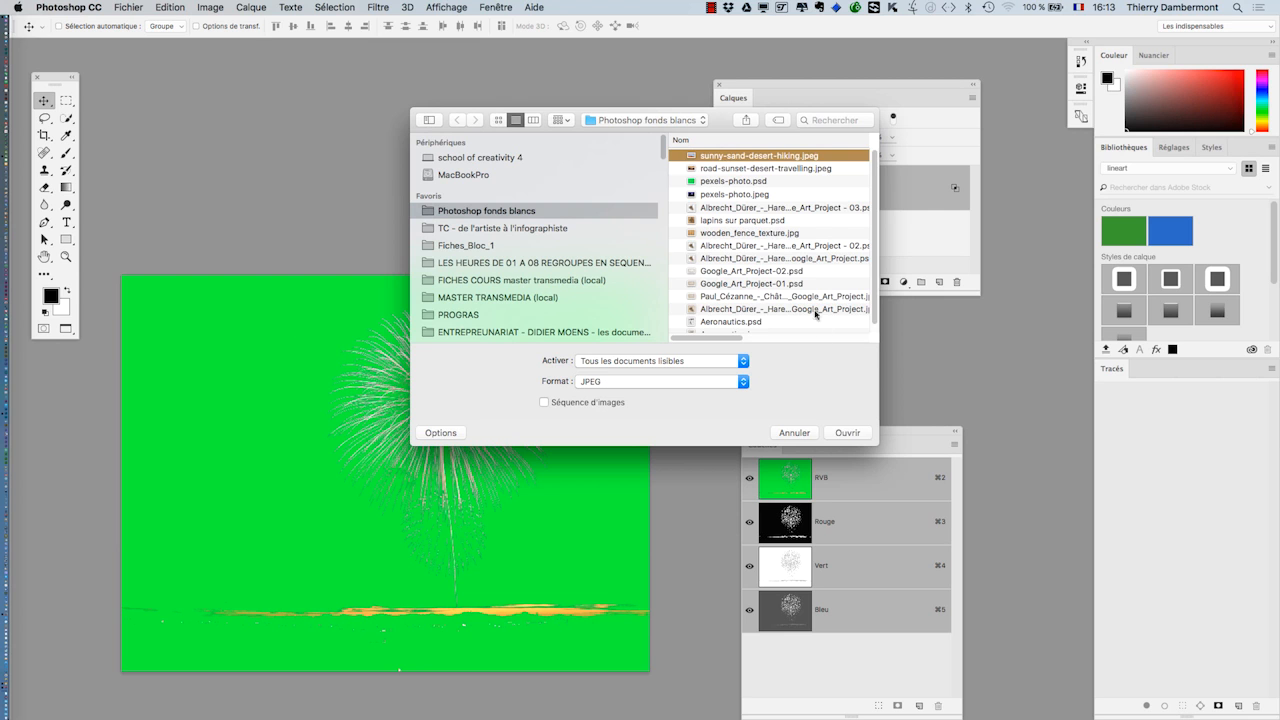
{"action": "left_click", "coordinate": [847, 433]}
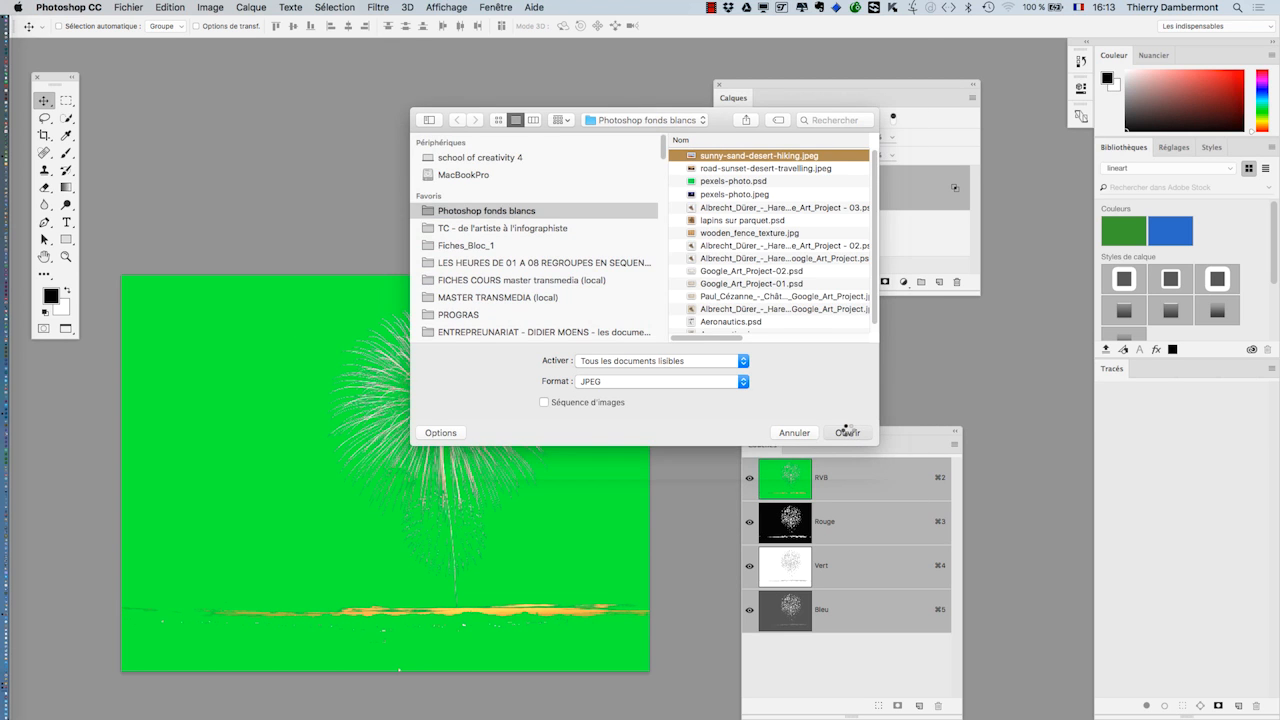
{"action": "scroll", "coordinate": [566, 357], "scroll_direction": "right", "scroll_amount": 5}
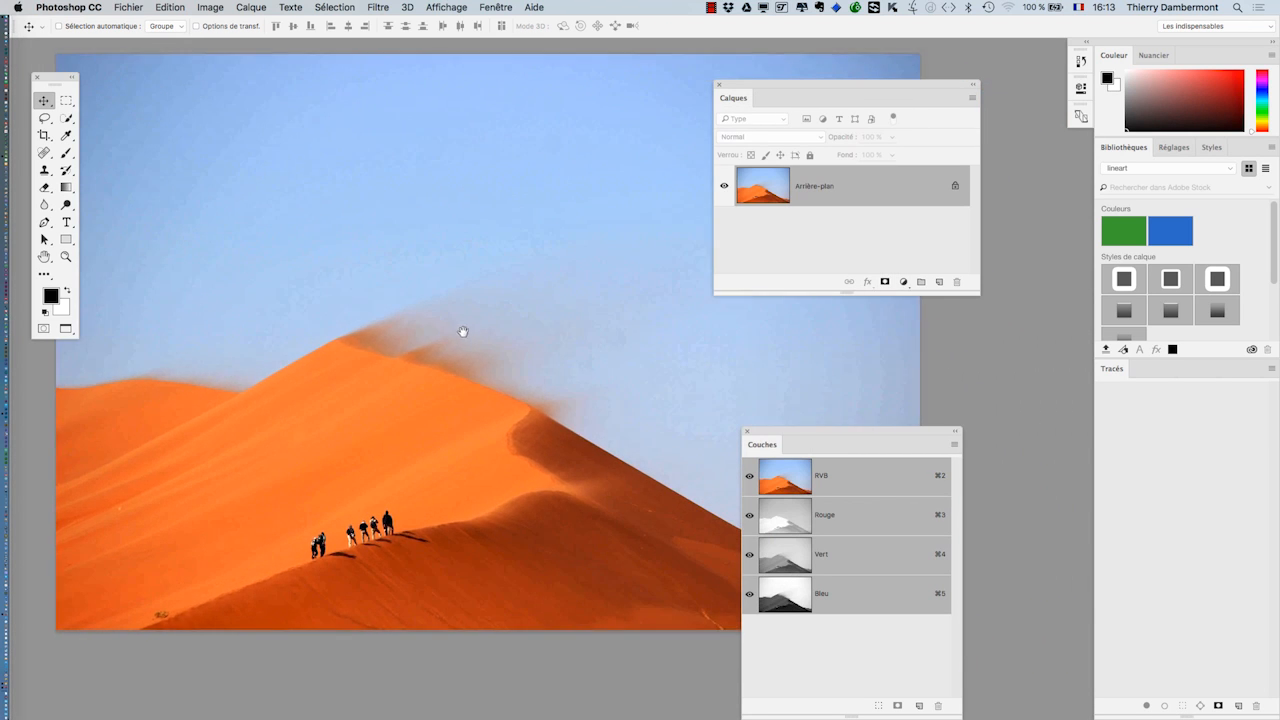
{"action": "left_click_drag", "start_coordinate": [481, 294], "coordinate": [526, 320]}
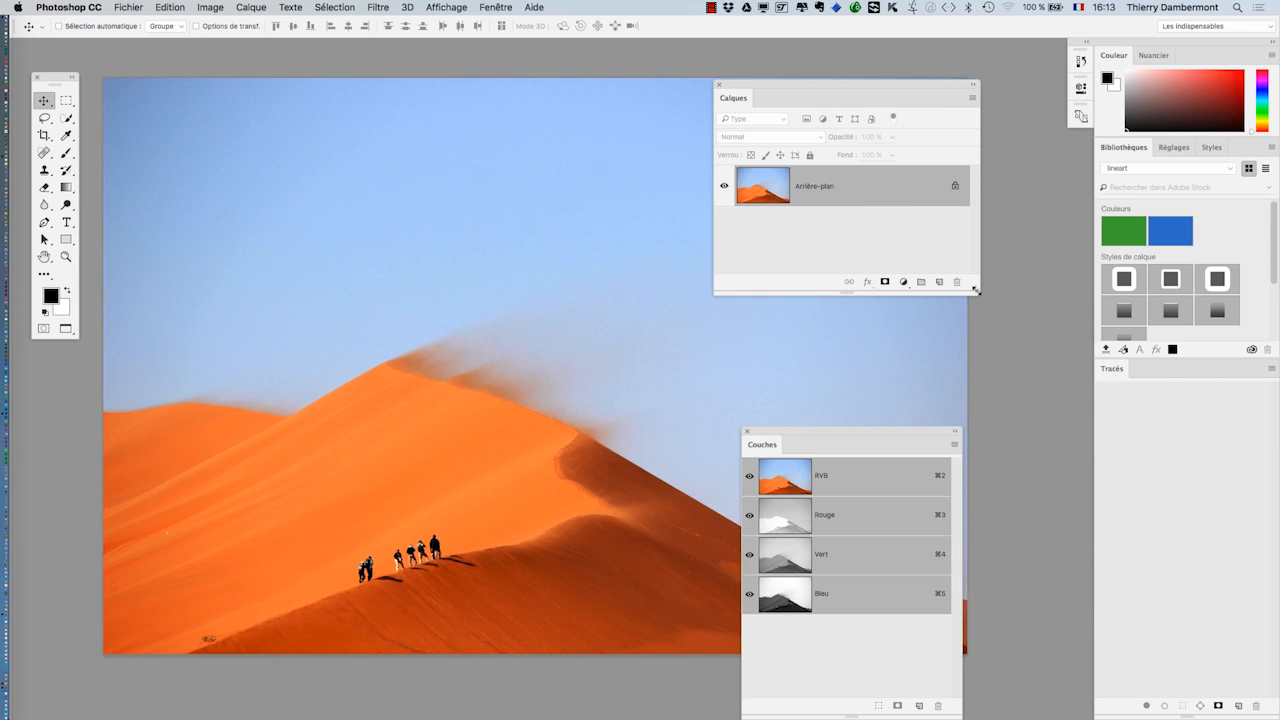
Add a Curves adjustment layer above the dune photo and pull the RGB midtones down to darken it
{"action": "left_click", "coordinate": [251, 7]}
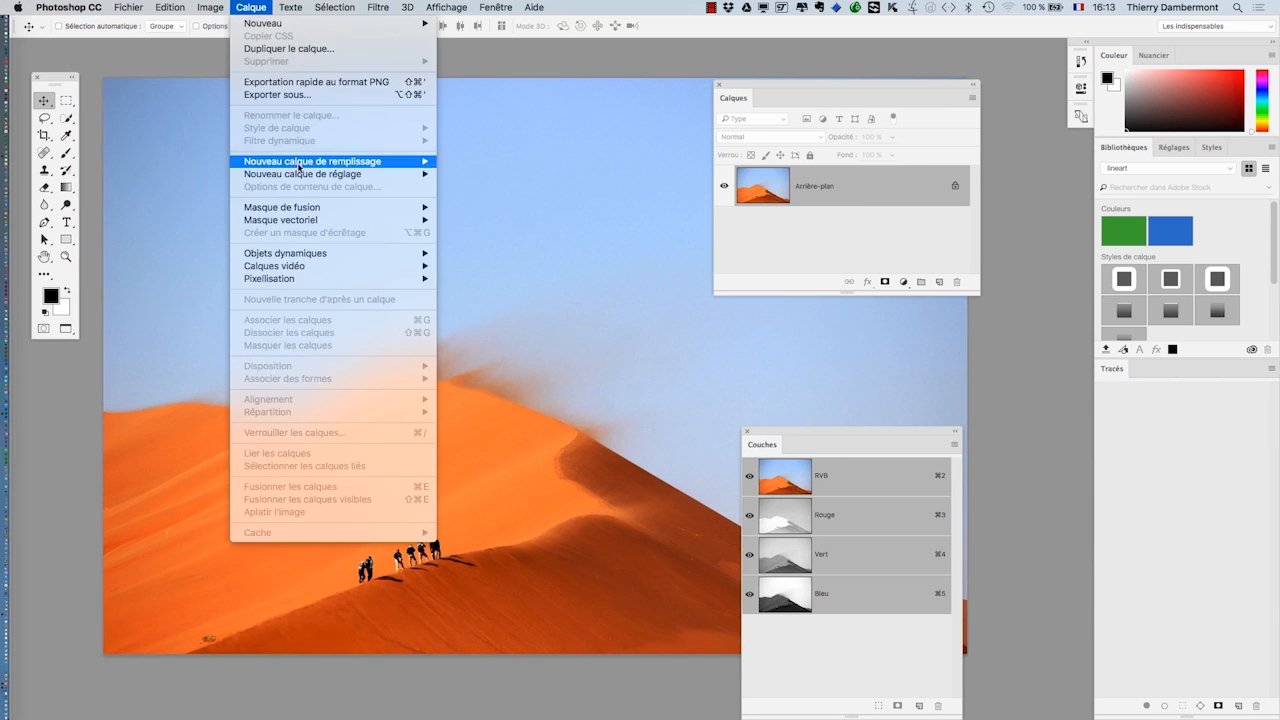
{"action": "mouse_move", "coordinate": [320, 174]}
{"action": "left_click", "coordinate": [482, 200]}
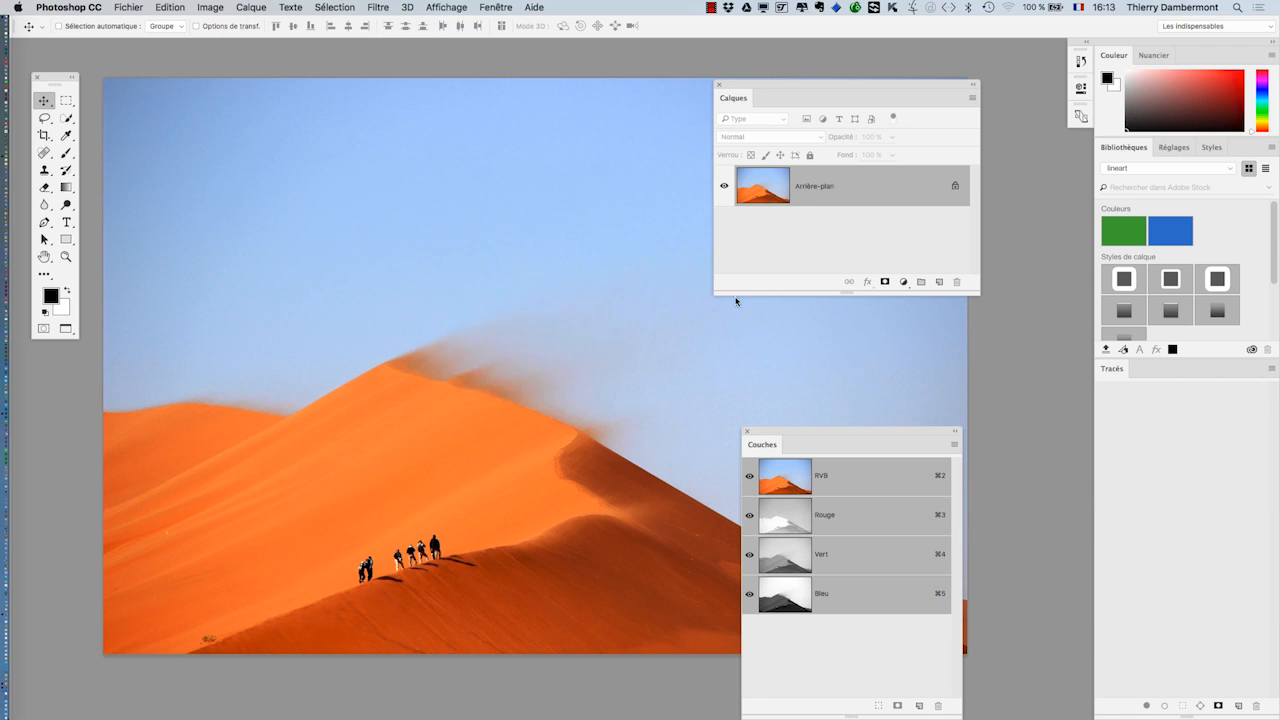
{"action": "left_click", "coordinate": [793, 326]}
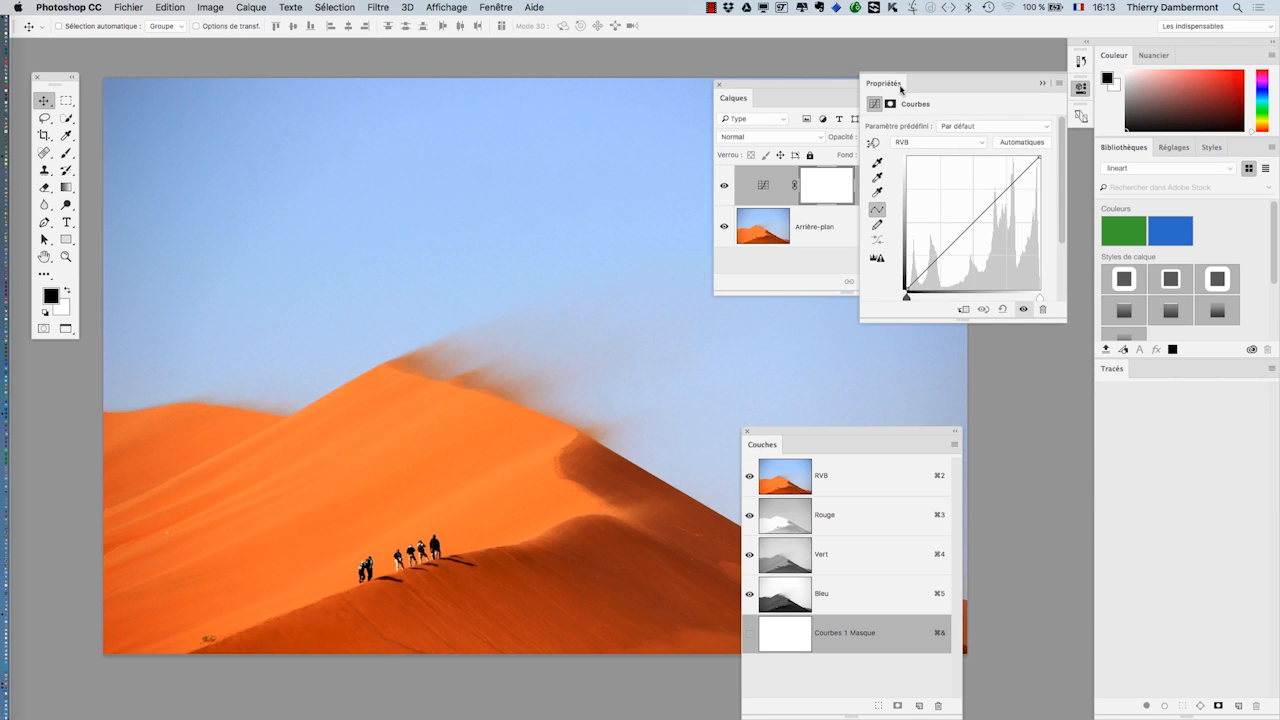
{"action": "left_click_drag", "start_coordinate": [901, 89], "coordinate": [145, 67]}
{"action": "mouse_move", "coordinate": [223, 204]}
{"action": "left_mouse_down"}
{"action": "mouse_move", "coordinate": [231, 240]}
{"action": "mouse_move", "coordinate": [231, 227]}
{"action": "left_mouse_up"}
Raise the midtones of the blue channel's curve to give the dune photo a bluer tint
{"action": "left_click", "coordinate": [183, 125]}
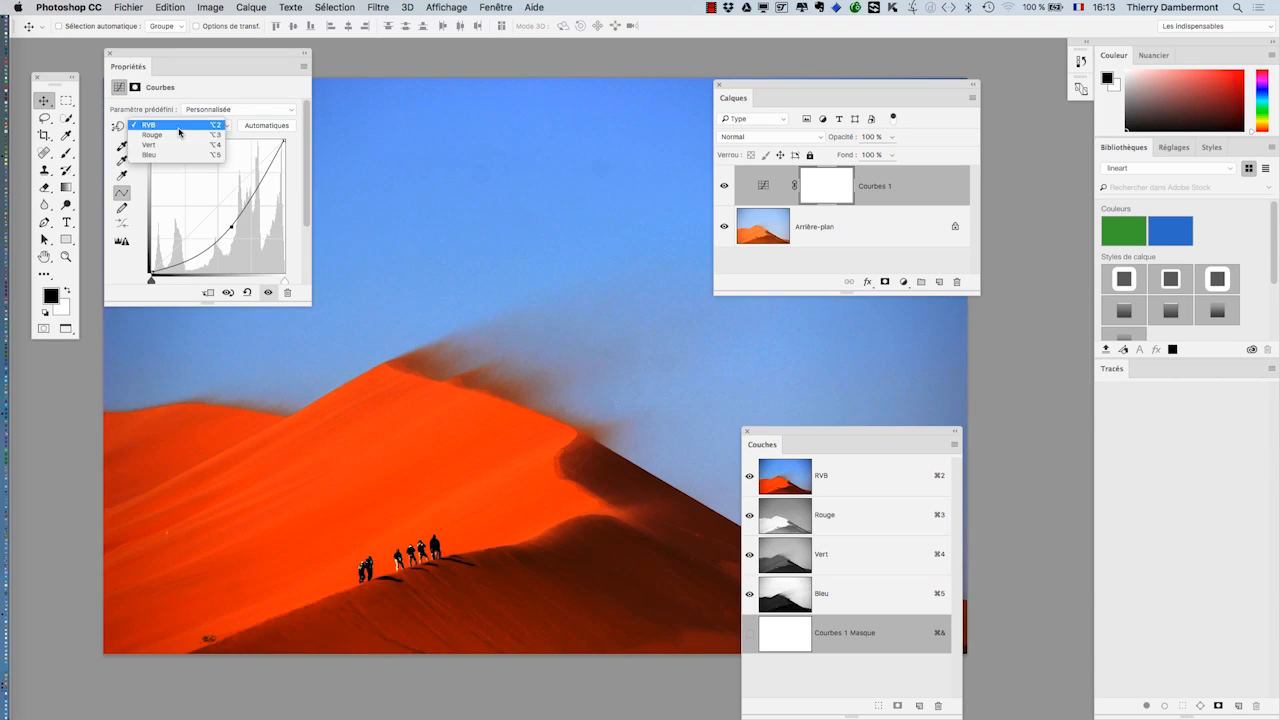
{"action": "left_click", "coordinate": [183, 155]}
{"action": "mouse_move", "coordinate": [222, 204]}
{"action": "left_mouse_down"}
{"action": "mouse_move", "coordinate": [207, 177]}
{"action": "mouse_move", "coordinate": [206, 196]}
{"action": "mouse_move", "coordinate": [211, 187]}
{"action": "left_mouse_up"}
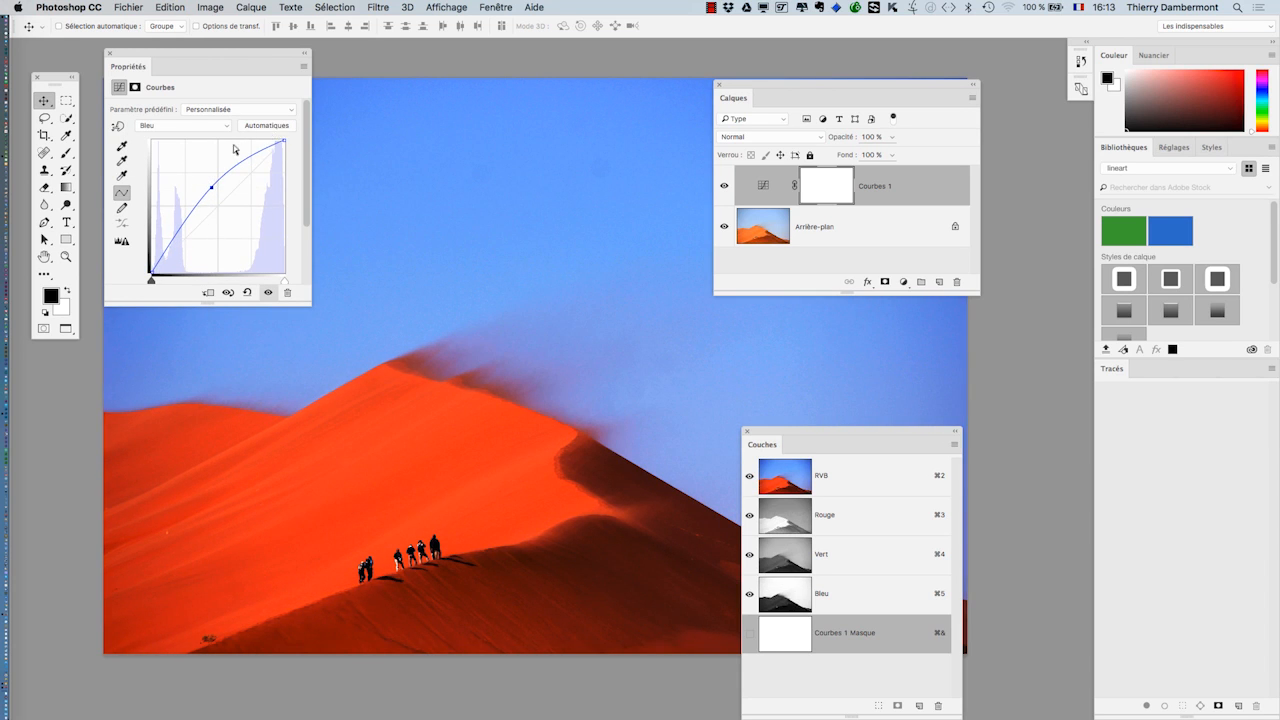
Lower the white point of the RGB curve by about a quarter and adjust its midtone point to dull the highlights
{"action": "left_click", "coordinate": [160, 125]}
{"action": "left_click", "coordinate": [163, 99]}
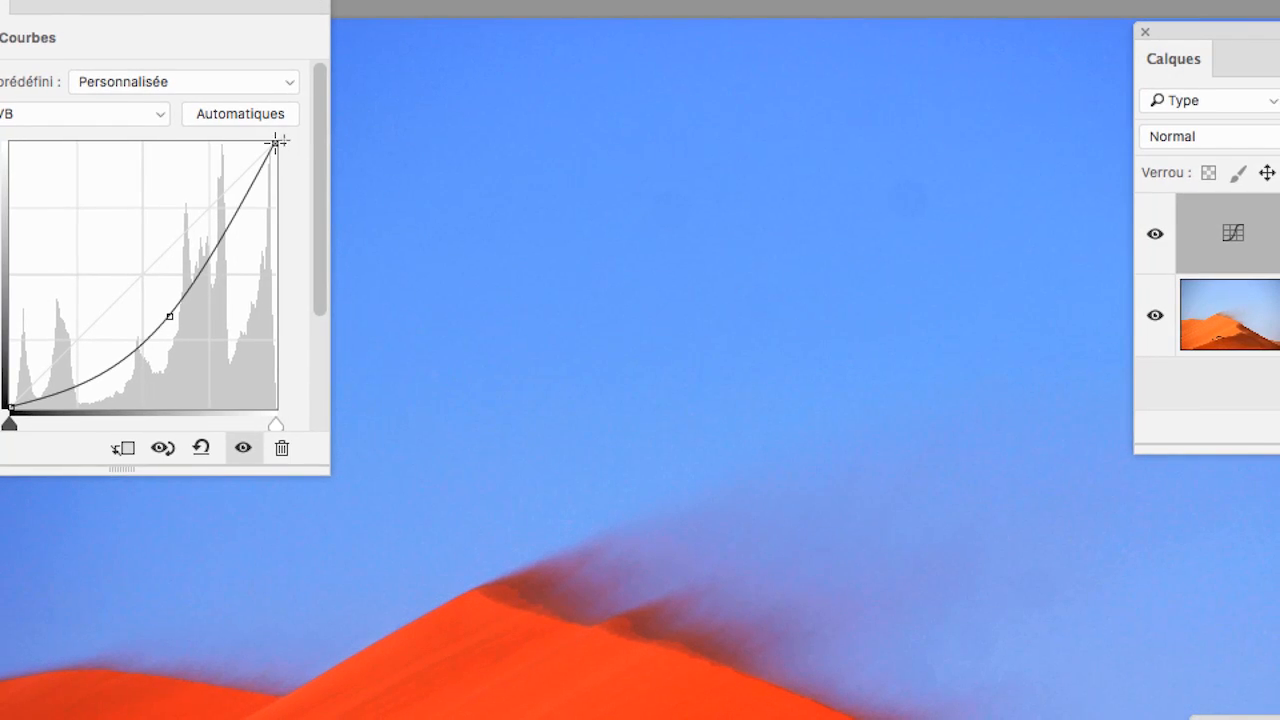
{"action": "left_click_drag", "start_coordinate": [278, 148], "coordinate": [278, 209]}
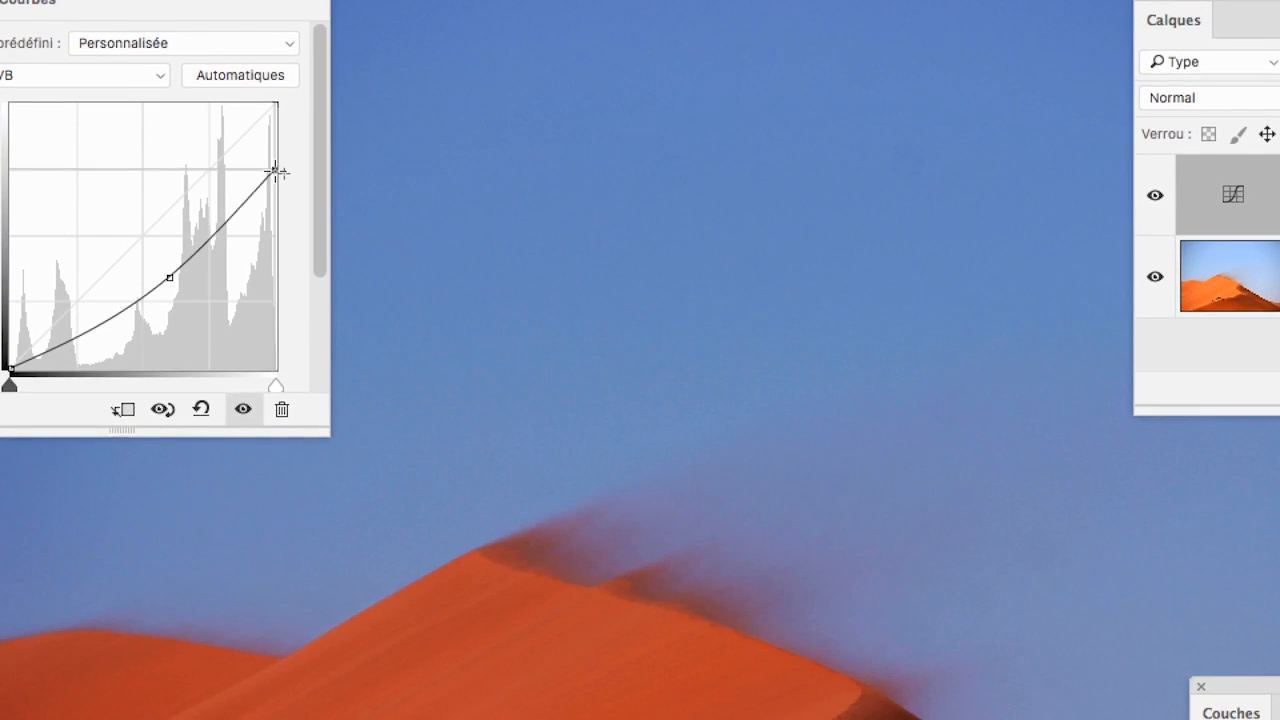
{"action": "left_click_drag", "start_coordinate": [170, 280], "coordinate": [178, 293]}
{"action": "left_click_drag", "start_coordinate": [240, 212], "coordinate": [235, 200]}
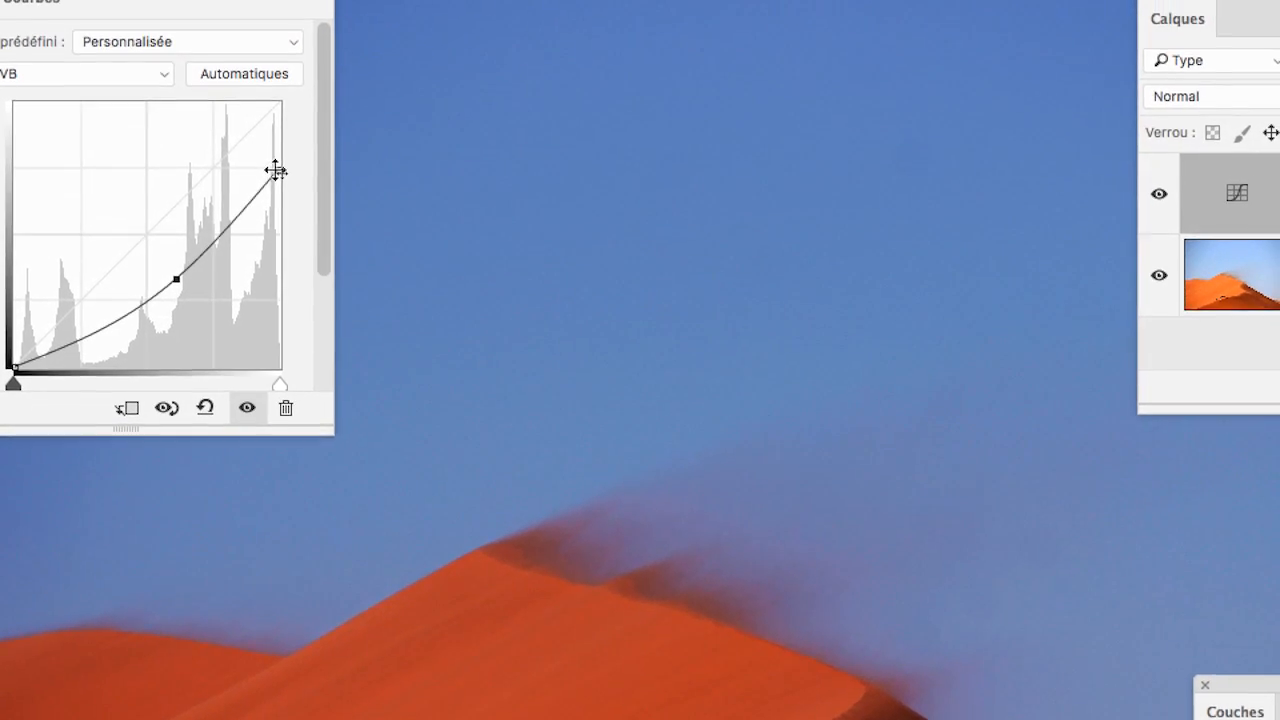
{"action": "left_click_drag", "start_coordinate": [280, 155], "coordinate": [269, 105]}
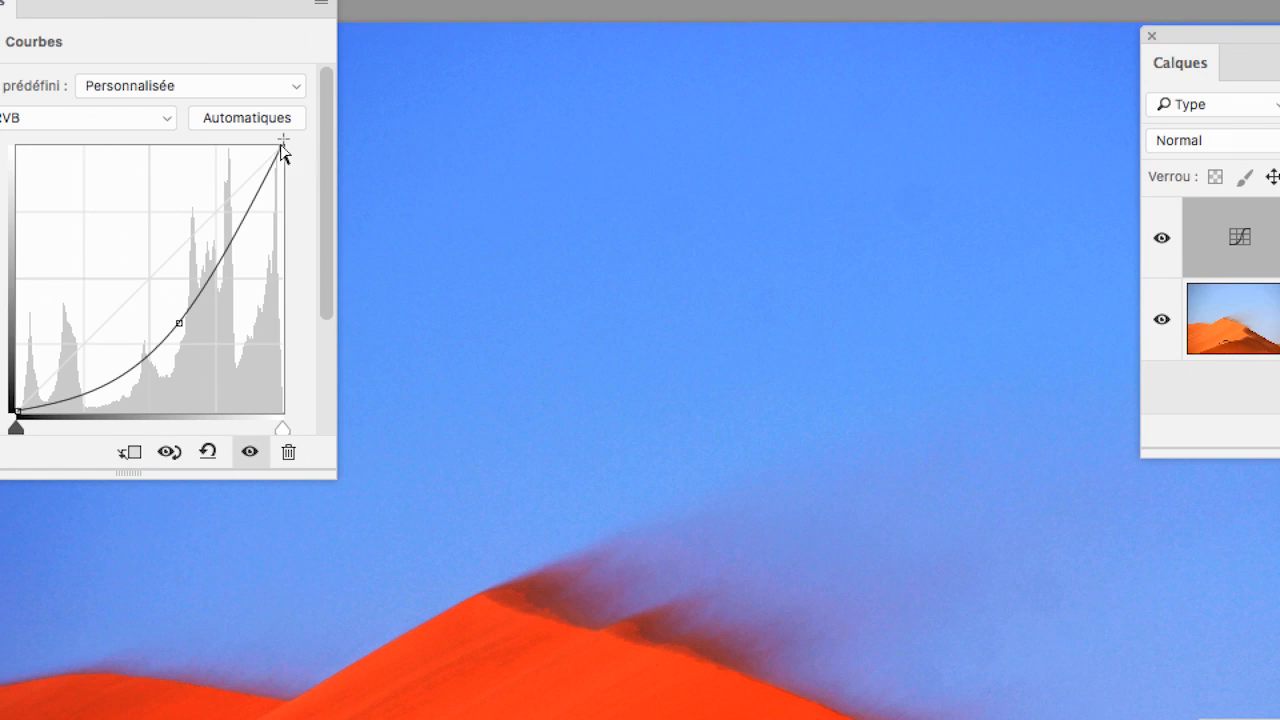
{"action": "left_click_drag", "start_coordinate": [281, 147], "coordinate": [298, 224]}
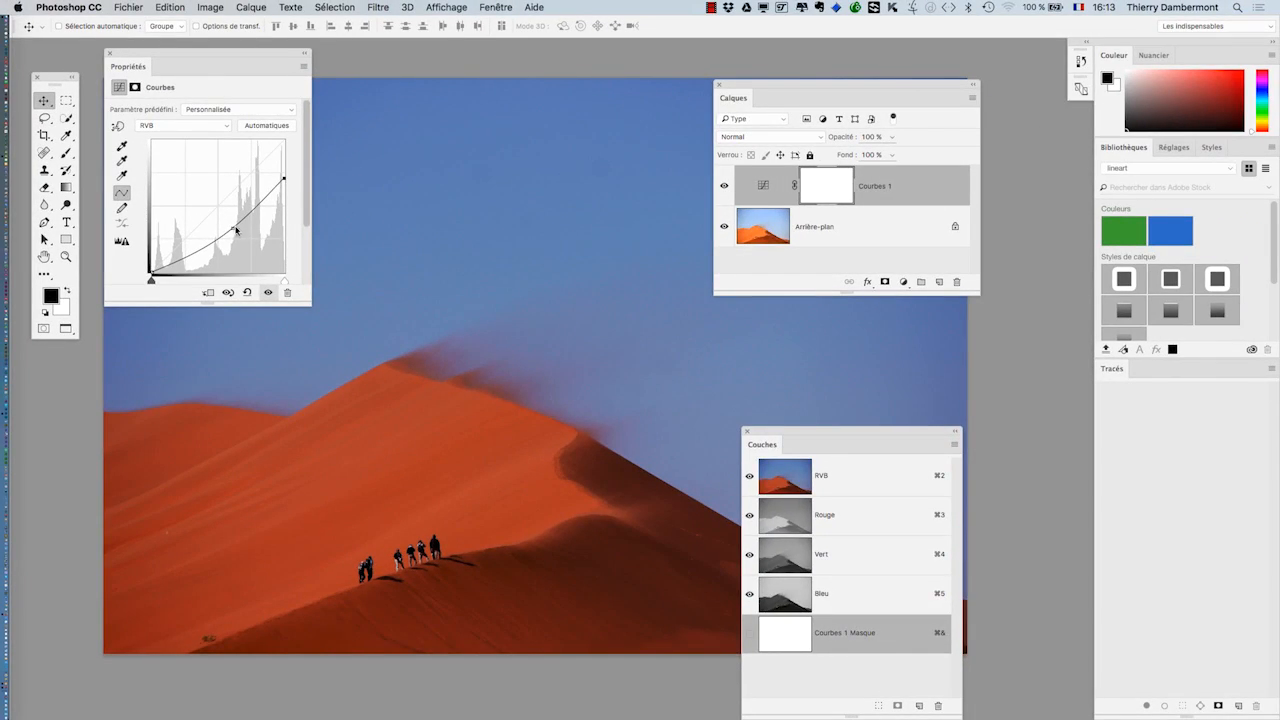
Fine-tune the blue channel's midtones and pull the red channel's midtones down in the Curves adjustment
{"action": "left_click", "coordinate": [185, 128]}
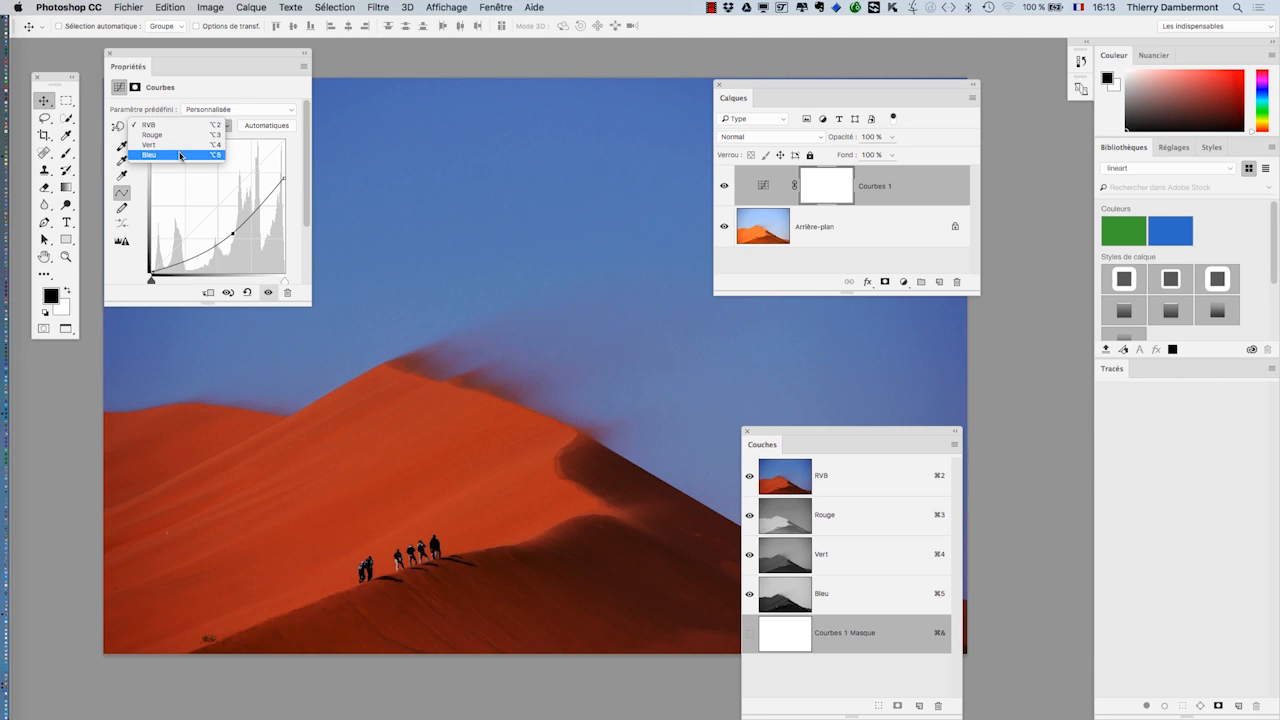
{"action": "left_click", "coordinate": [182, 160]}
{"action": "left_click_drag", "start_coordinate": [212, 196], "coordinate": [225, 237]}
{"action": "left_click", "coordinate": [198, 120]}
{"action": "left_click", "coordinate": [190, 102]}
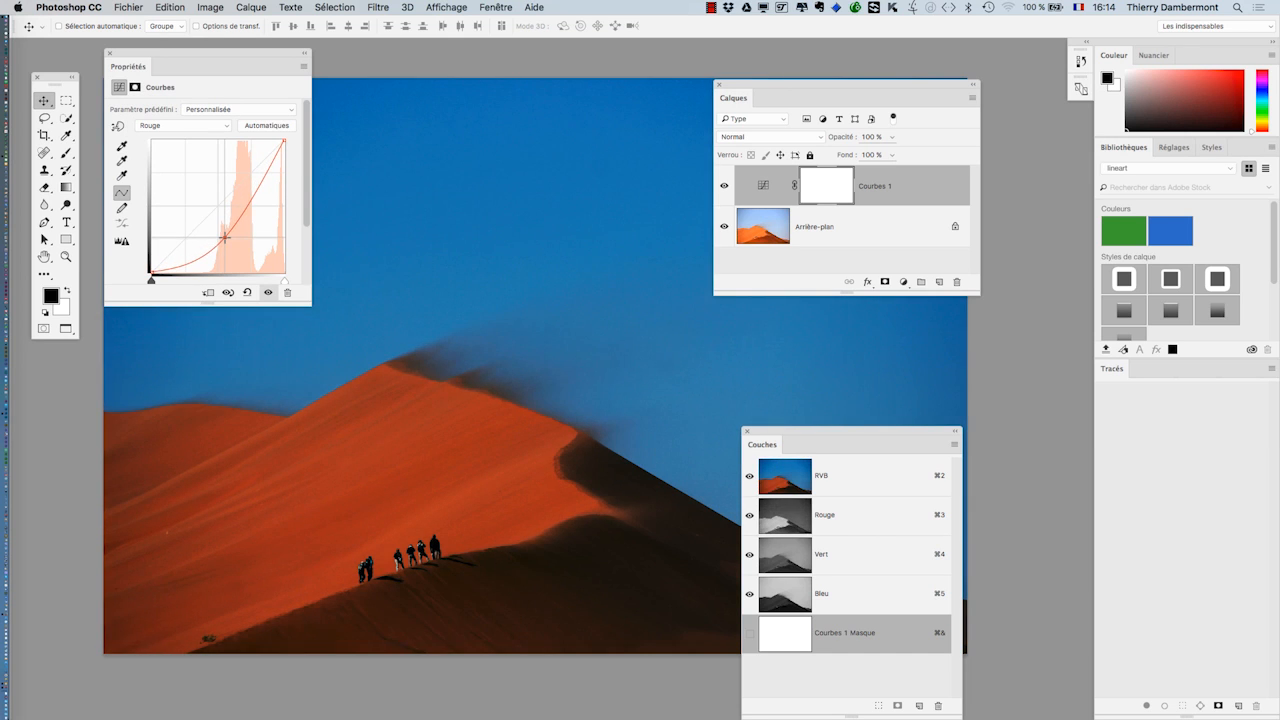
Lower the RGB curve's white point a little further and lift its midtone point slightly
{"action": "left_click", "coordinate": [190, 126]}
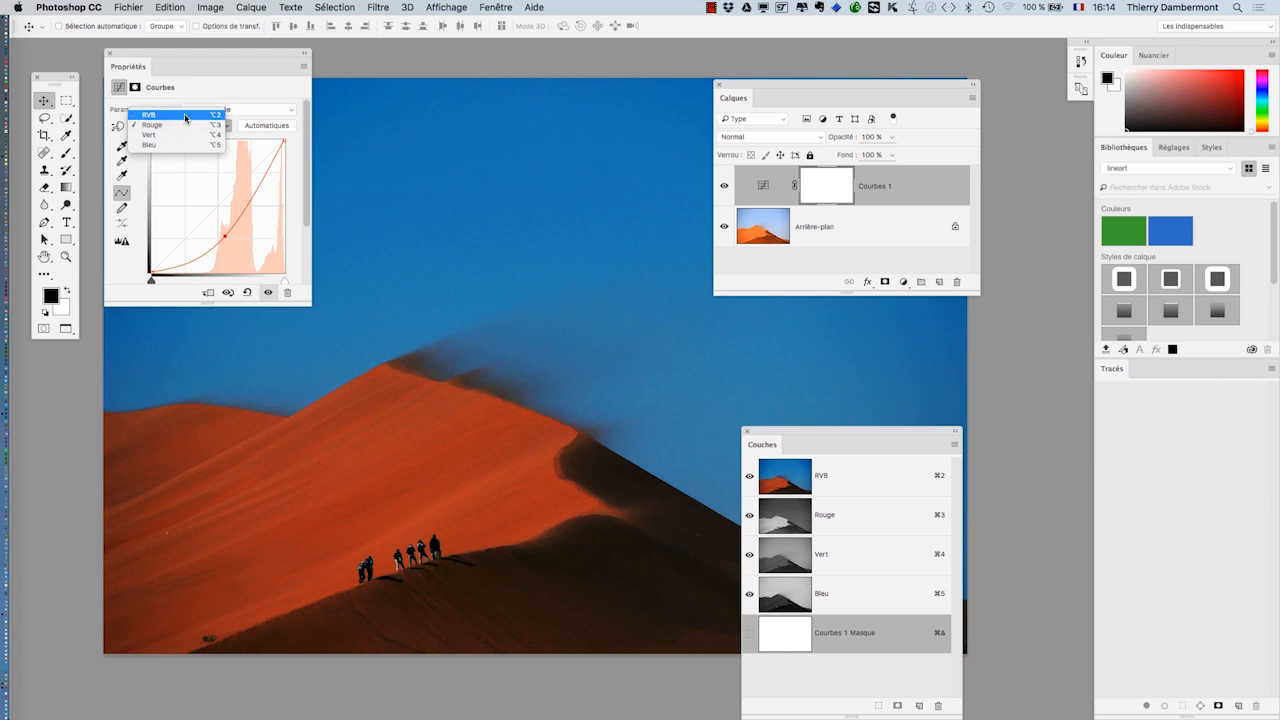
{"action": "left_click", "coordinate": [186, 117]}
{"action": "left_click_drag", "start_coordinate": [284, 181], "coordinate": [285, 186]}
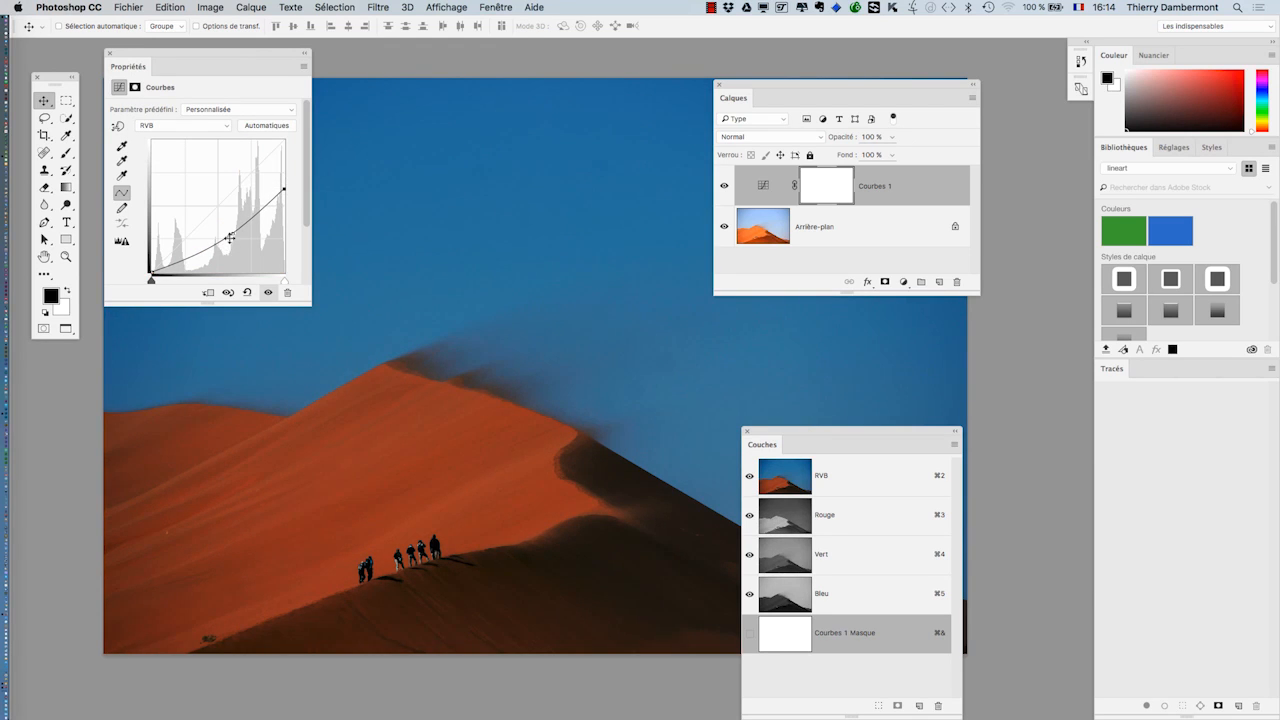
{"action": "left_click_drag", "start_coordinate": [232, 236], "coordinate": [233, 229]}
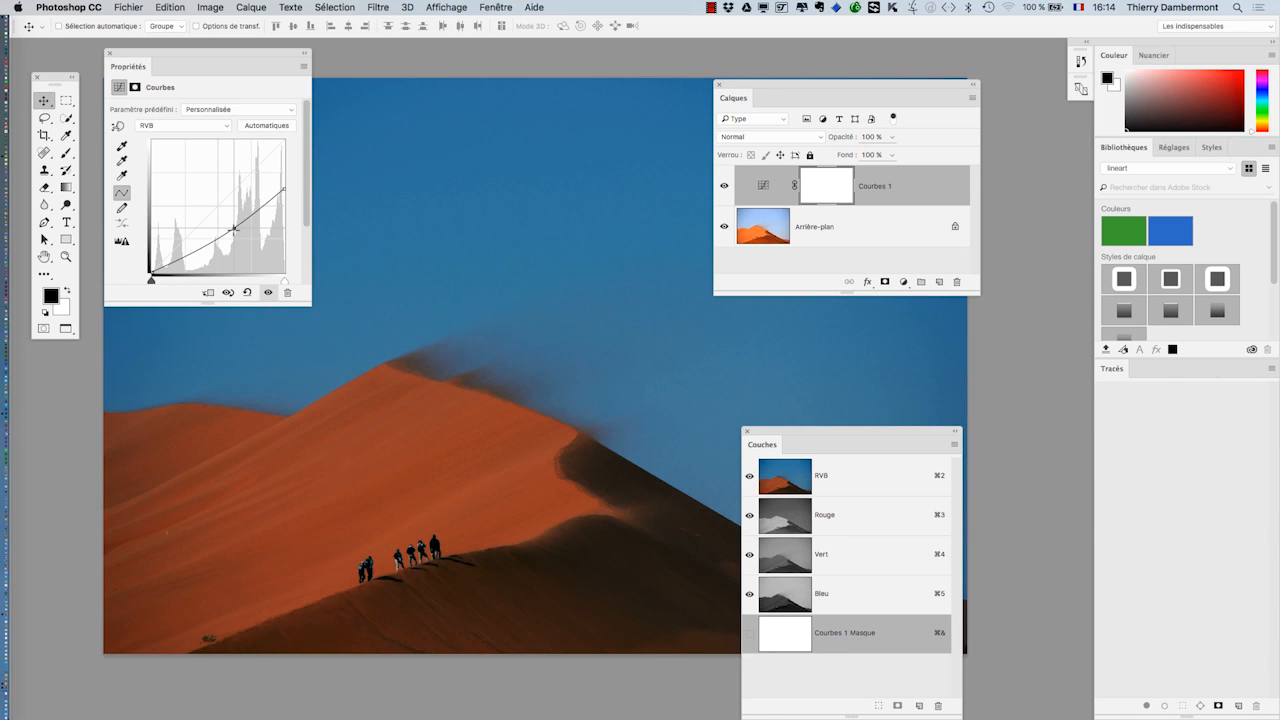
Move the Layers and Channels panels off the photo and raise the black point of the blue curve to tint the shadows blue
{"action": "left_click_drag", "start_coordinate": [724, 86], "coordinate": [969, 123]}
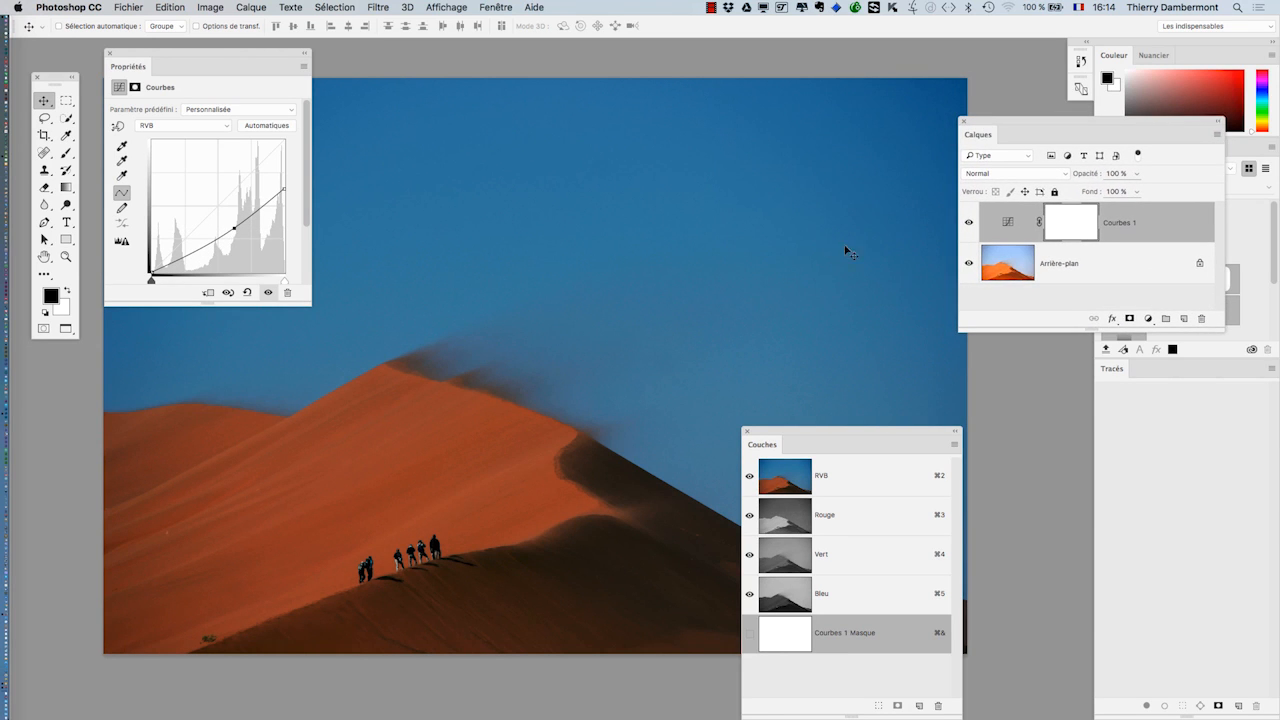
{"action": "left_click_drag", "start_coordinate": [793, 434], "coordinate": [1031, 442]}
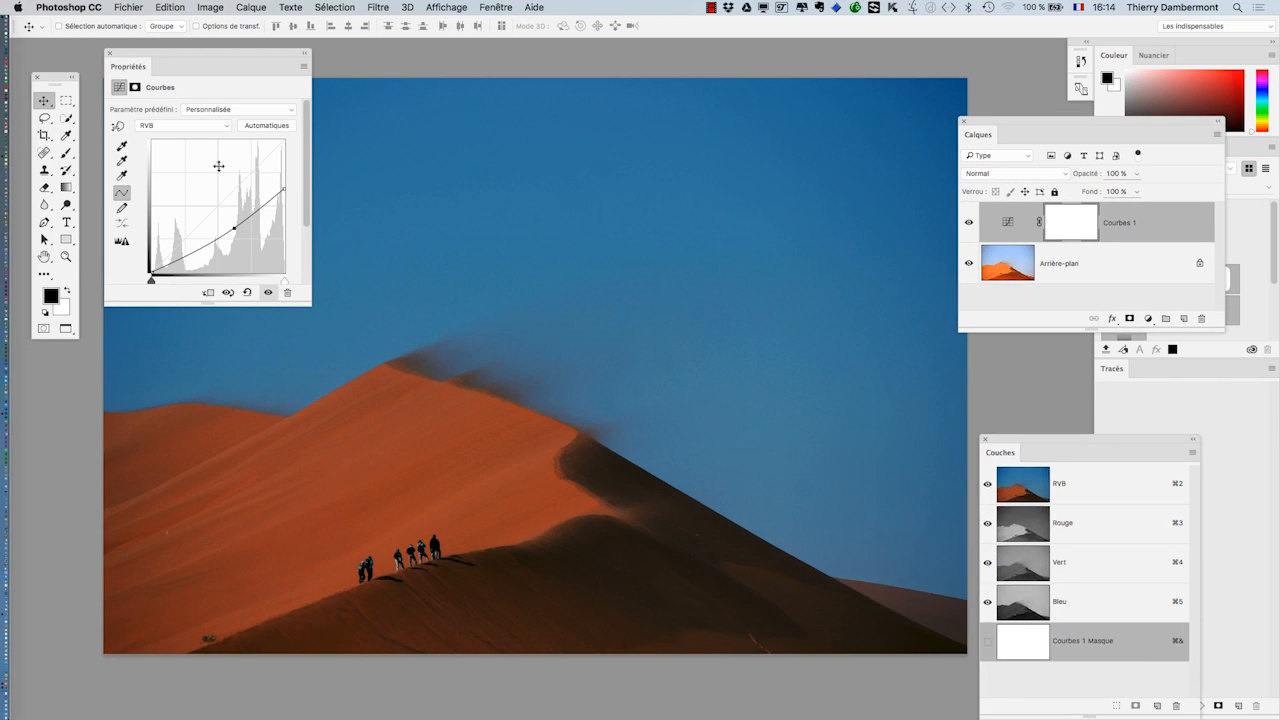
{"action": "left_click", "coordinate": [171, 133]}
{"action": "left_click", "coordinate": [178, 158]}
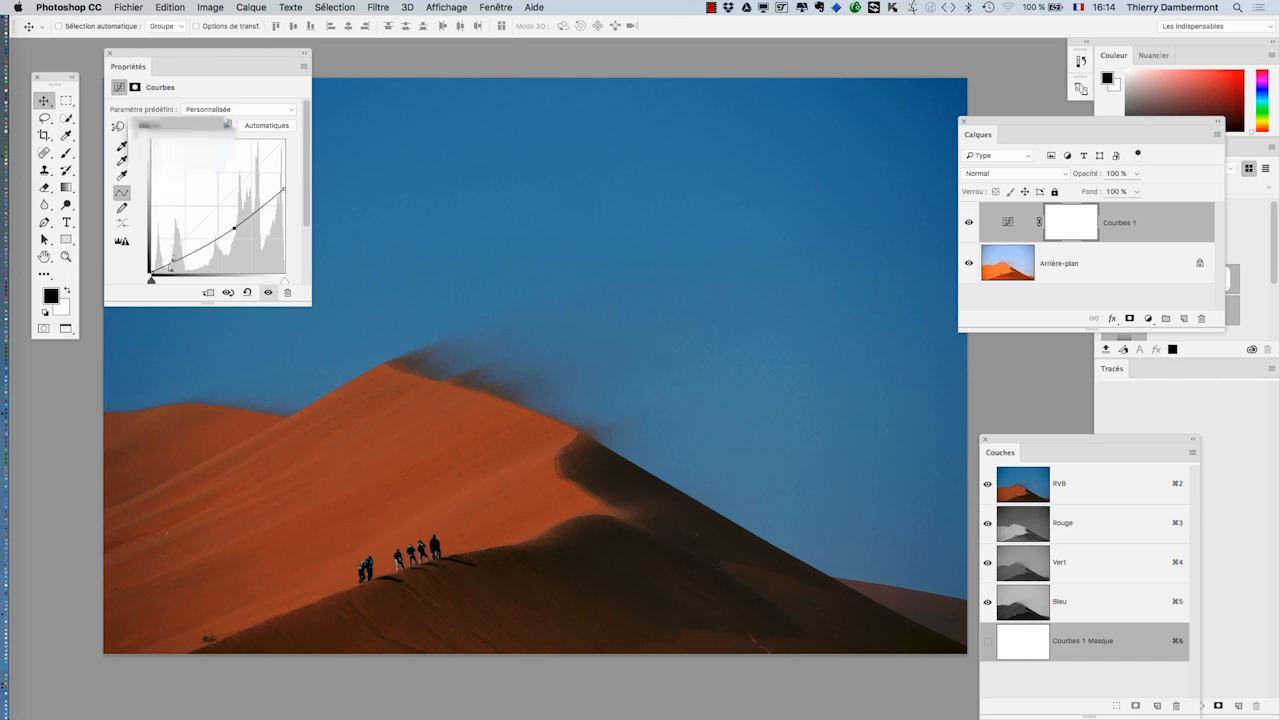
{"action": "mouse_move", "coordinate": [151, 269]}
{"action": "left_mouse_down"}
{"action": "mouse_move", "coordinate": [149, 224]}
{"action": "mouse_move", "coordinate": [151, 253]}
{"action": "left_mouse_up"}
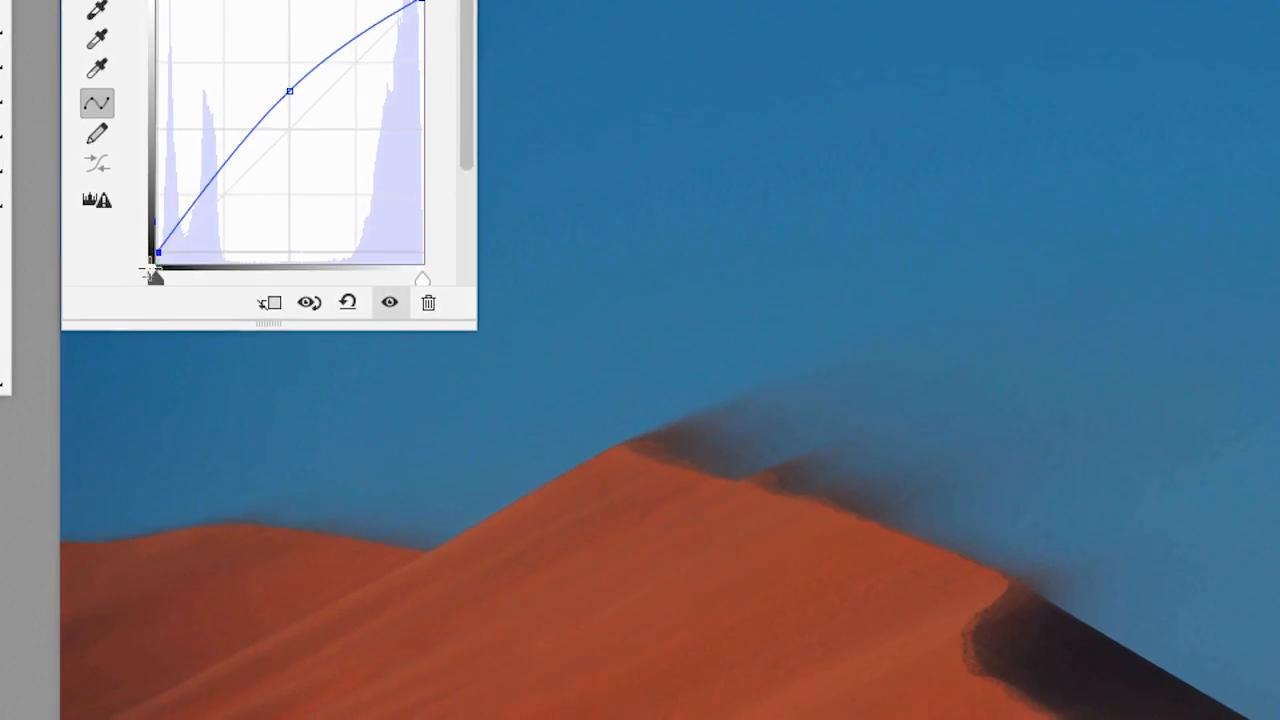
{"action": "left_click_drag", "start_coordinate": [143, 252], "coordinate": [144, 249]}
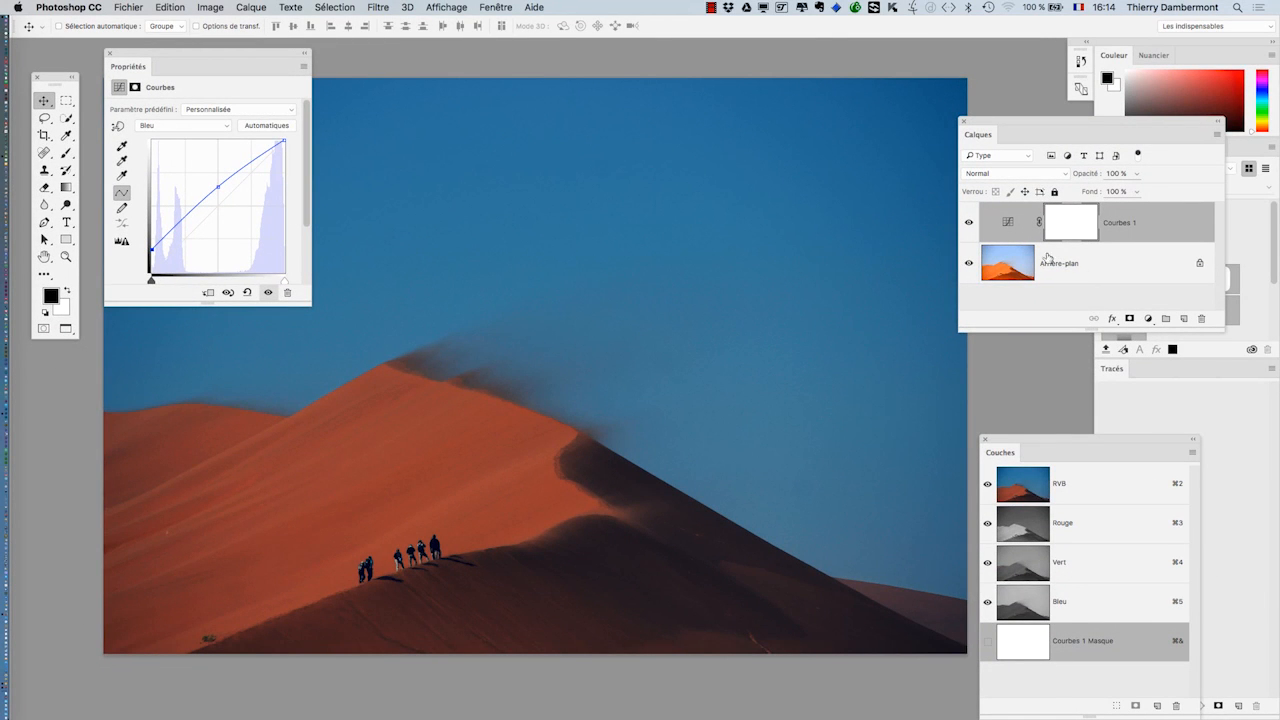
Compare the dune photo with and without the Curves adjustment by hiding and showing the layer
{"action": "left_click", "coordinate": [968, 223]}
{"action": "left_click", "coordinate": [968, 224]}
{"action": "left_click", "coordinate": [968, 224]}
{"action": "left_click", "coordinate": [968, 224]}
{"action": "mouse_move", "coordinate": [212, 55]}
{"action": "left_mouse_down"}
{"action": "mouse_move", "coordinate": [259, 56]}
{"action": "mouse_move", "coordinate": [185, 57]}
{"action": "mouse_move", "coordinate": [211, 63]}
{"action": "left_mouse_up"}
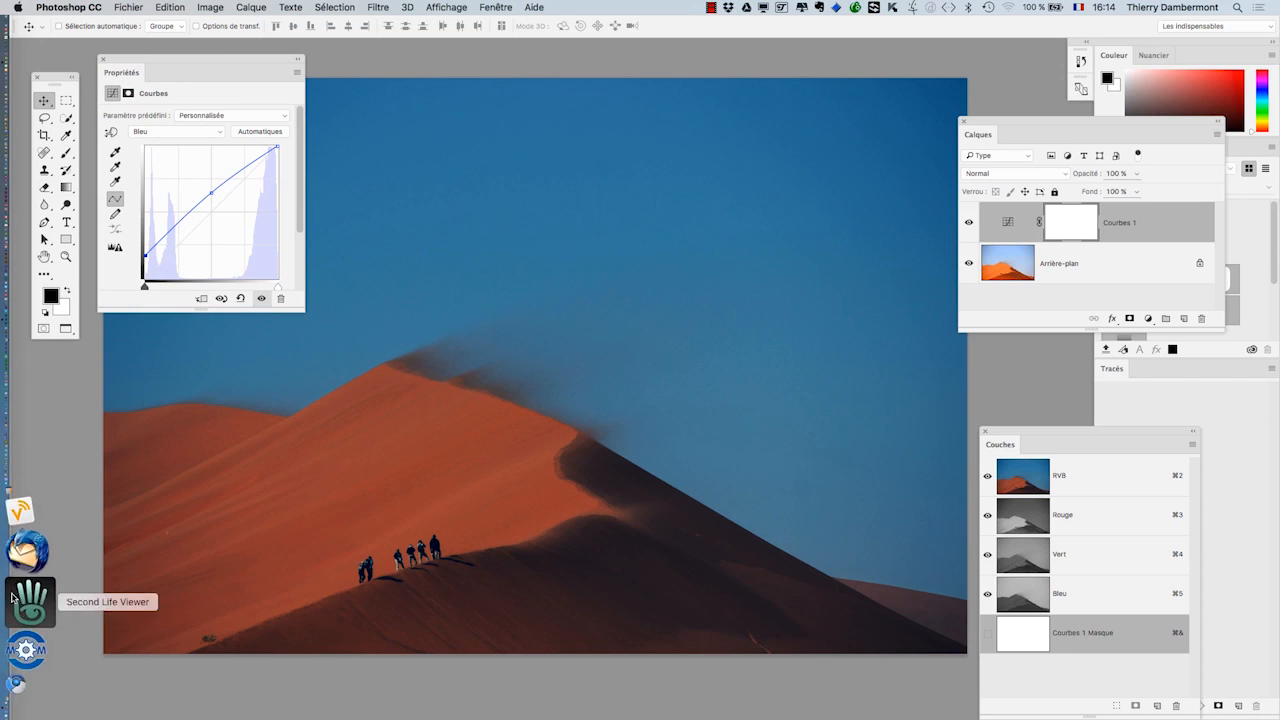
Switch to Firefox and open a new browser window on the Google home page
{"action": "left_click", "coordinate": [30, 614]}
{"action": "left_click", "coordinate": [94, 7]}
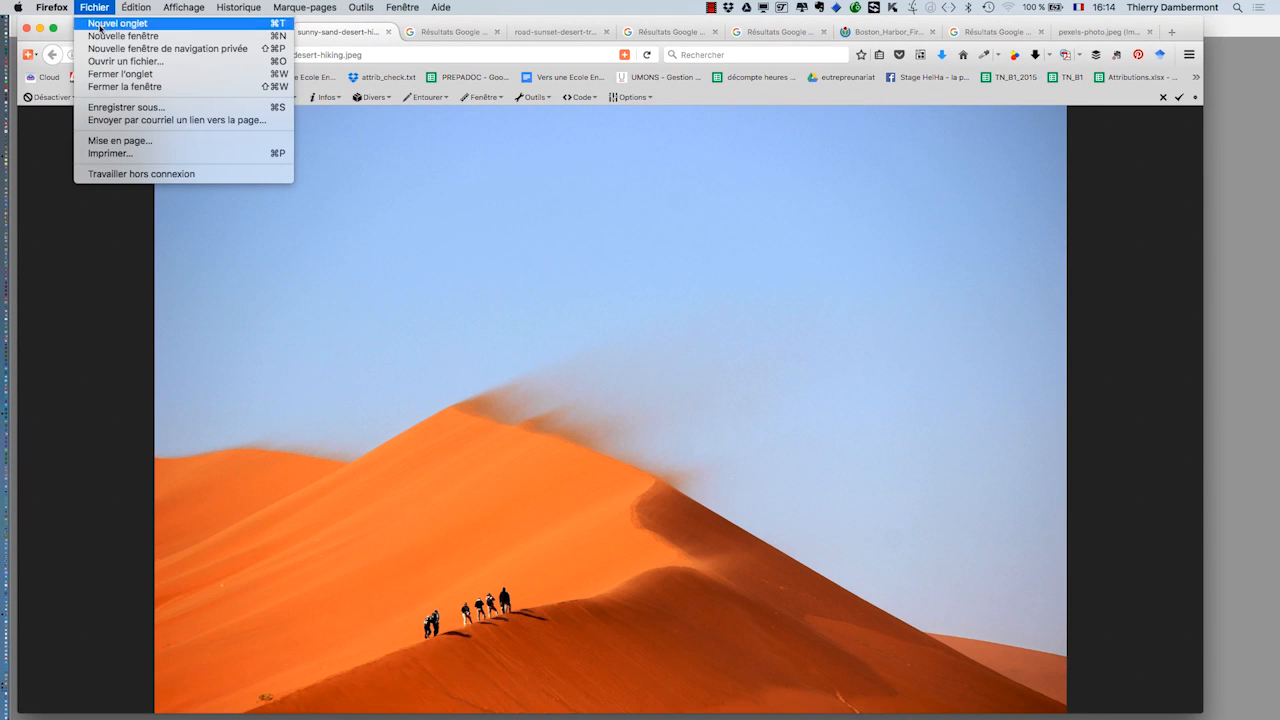
{"action": "left_click", "coordinate": [426, 121]}
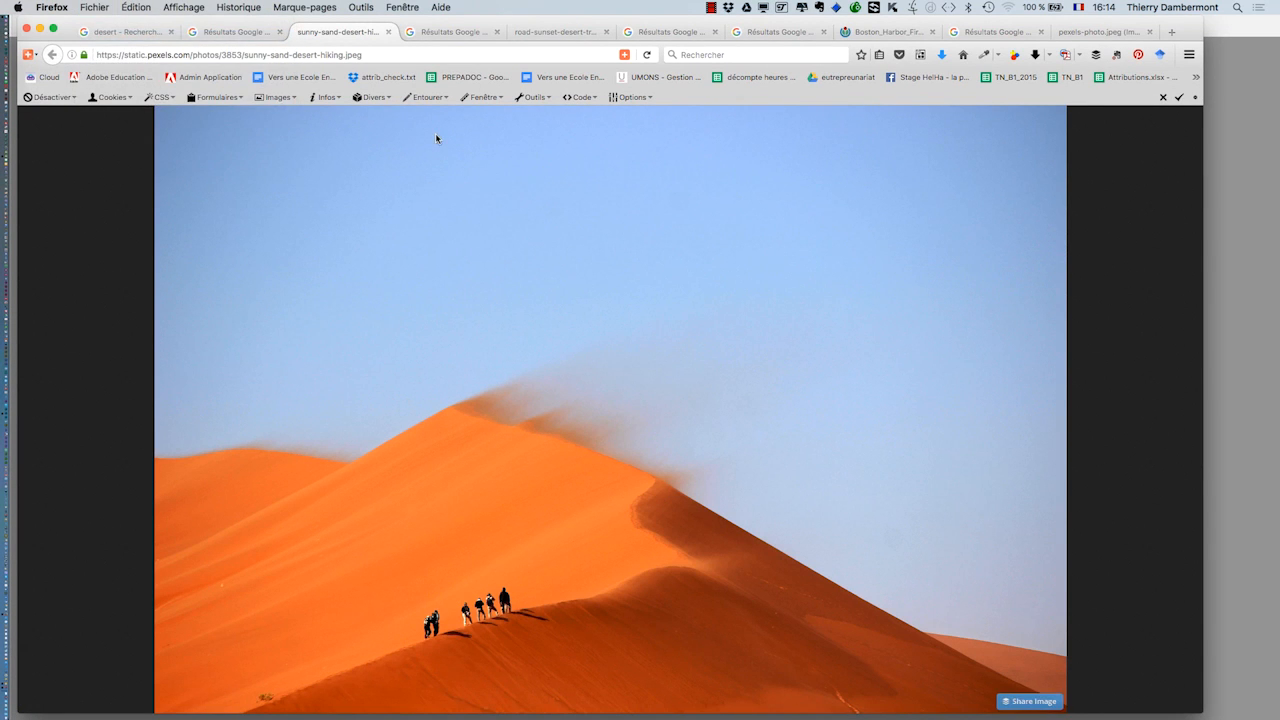
{"action": "key", "text": "super+n"}
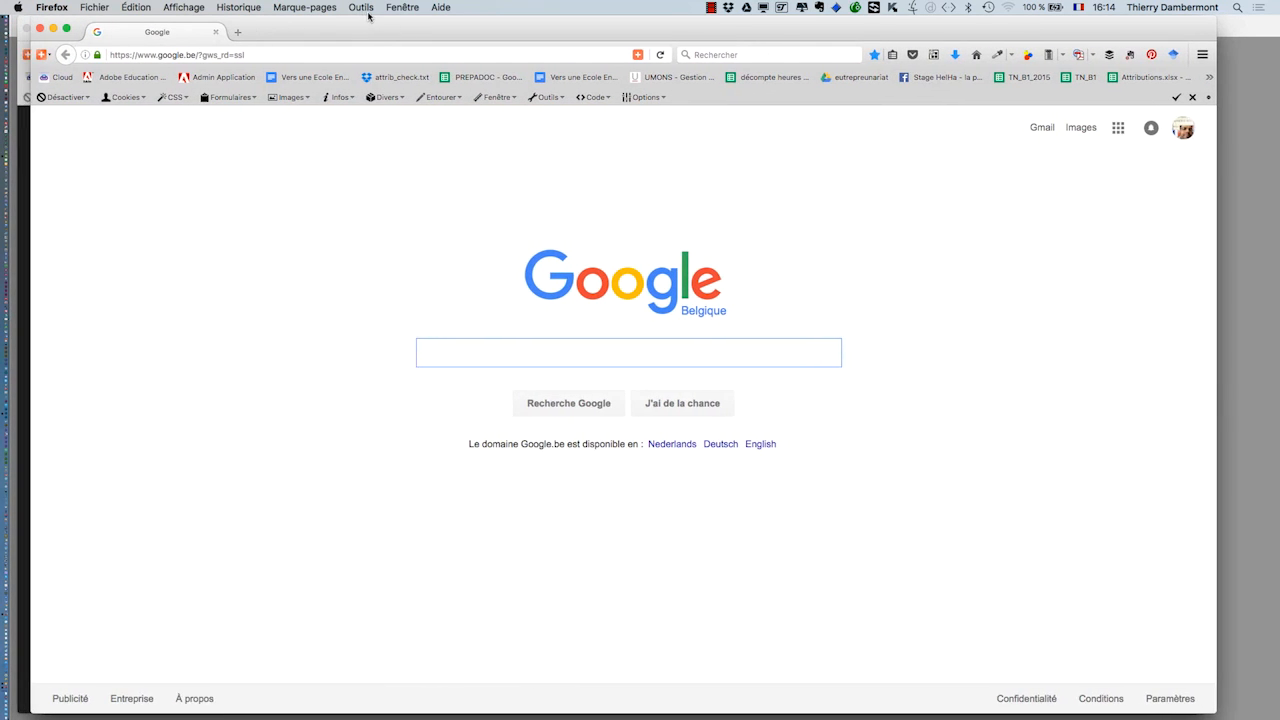
Widen the browser window slightly and search Google for "nuit américaine"
{"action": "left_click_drag", "start_coordinate": [1227, 709], "coordinate": [1259, 706]}
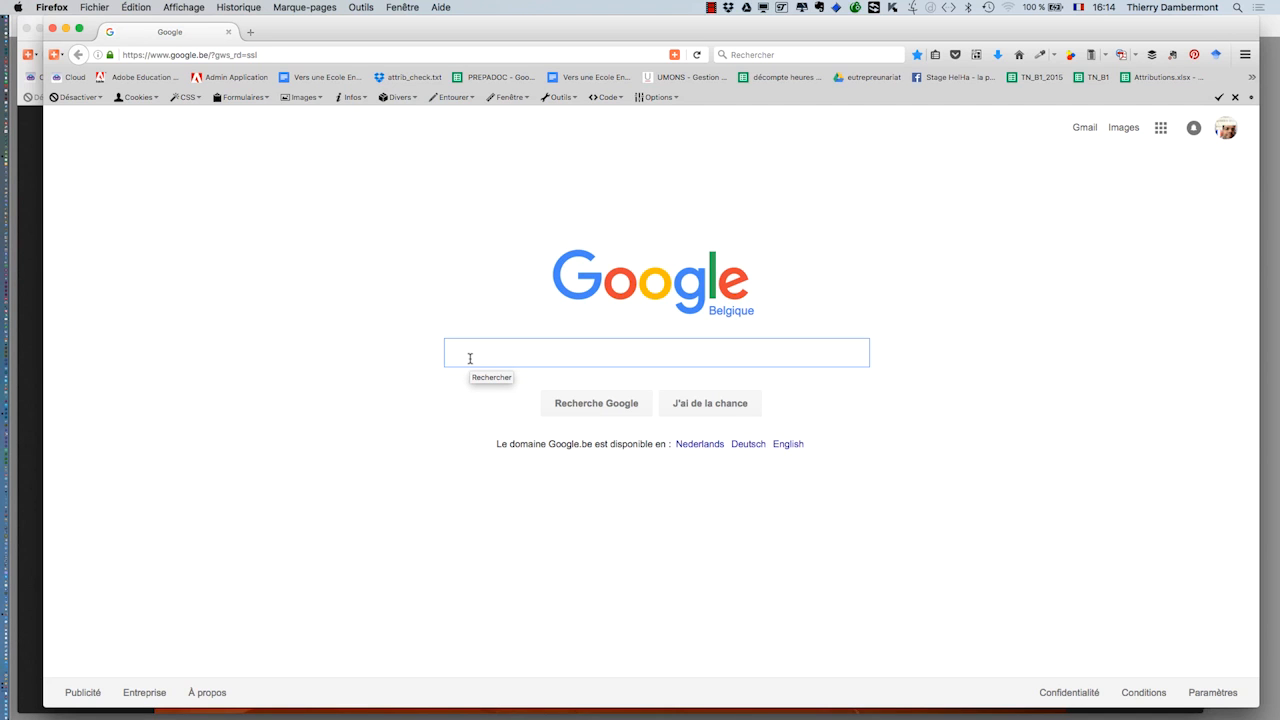
{"action": "type", "text": "nuit am&ér"}
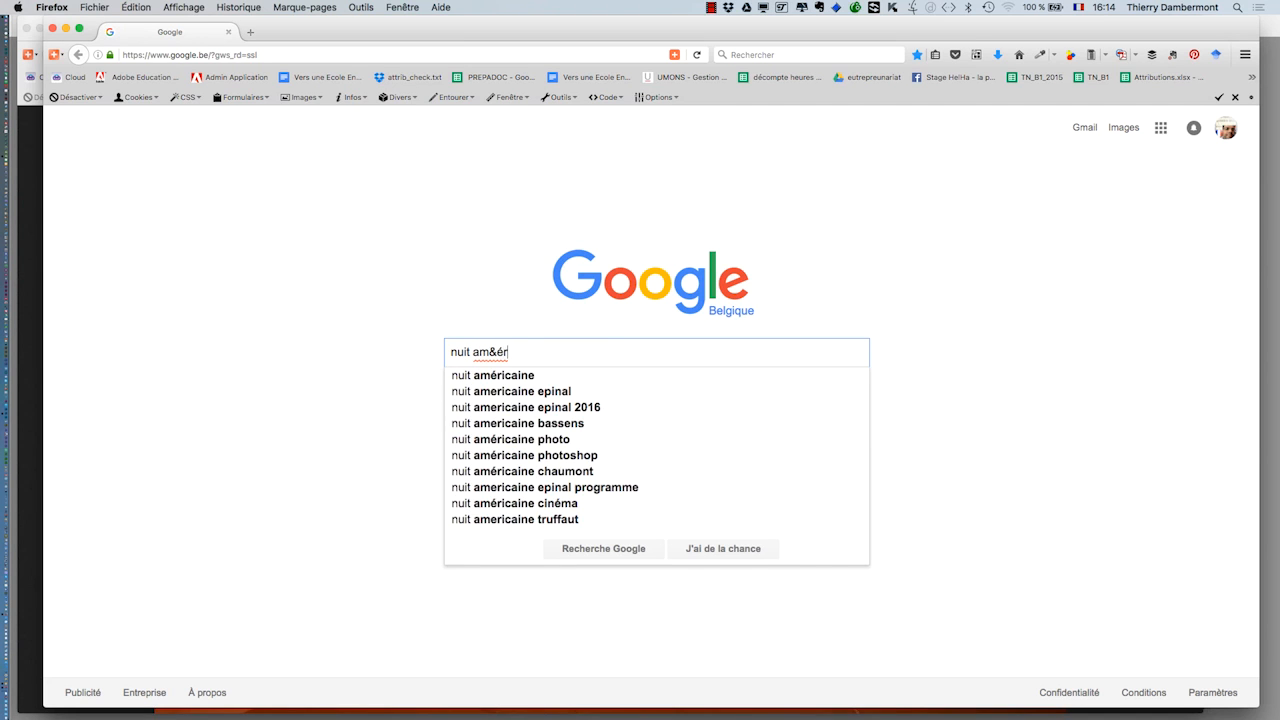
{"action": "key", "text": "BackSpace"}
{"action": "key", "text": "BackSpace"}
{"action": "key", "text": "BackSpace"}
{"action": "type", "text": "é"}
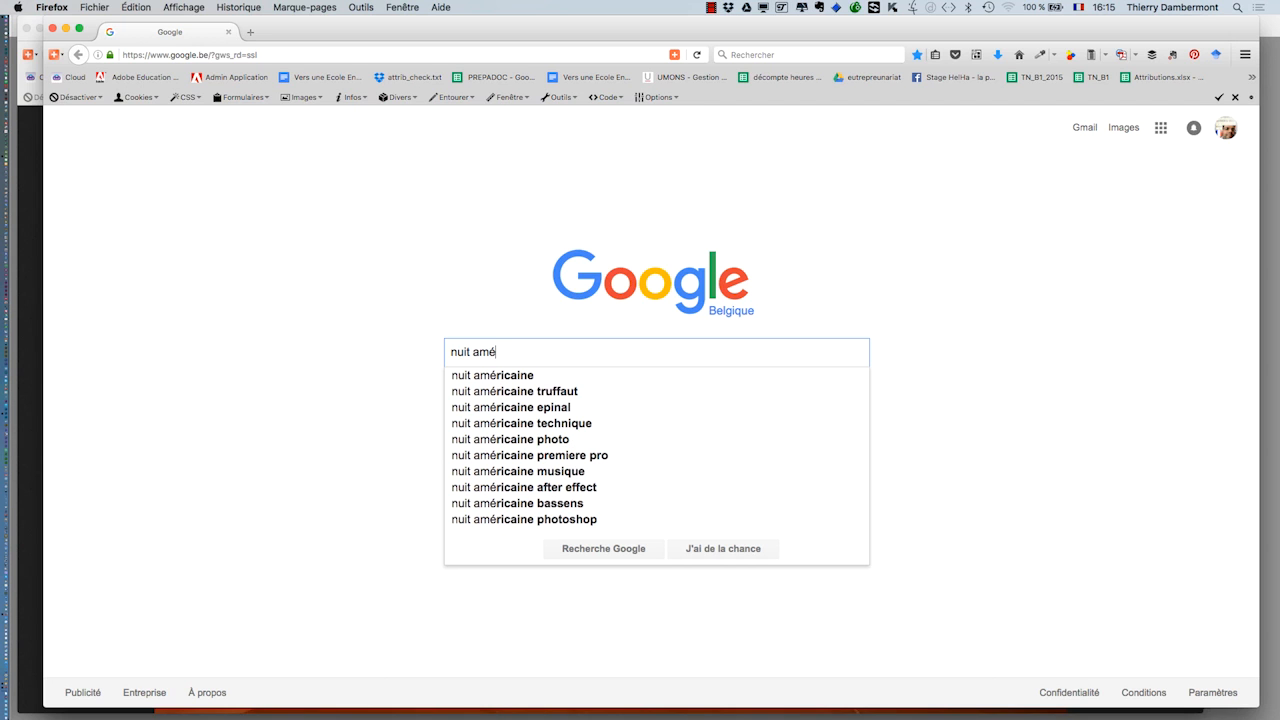
{"action": "left_click", "coordinate": [478, 377]}
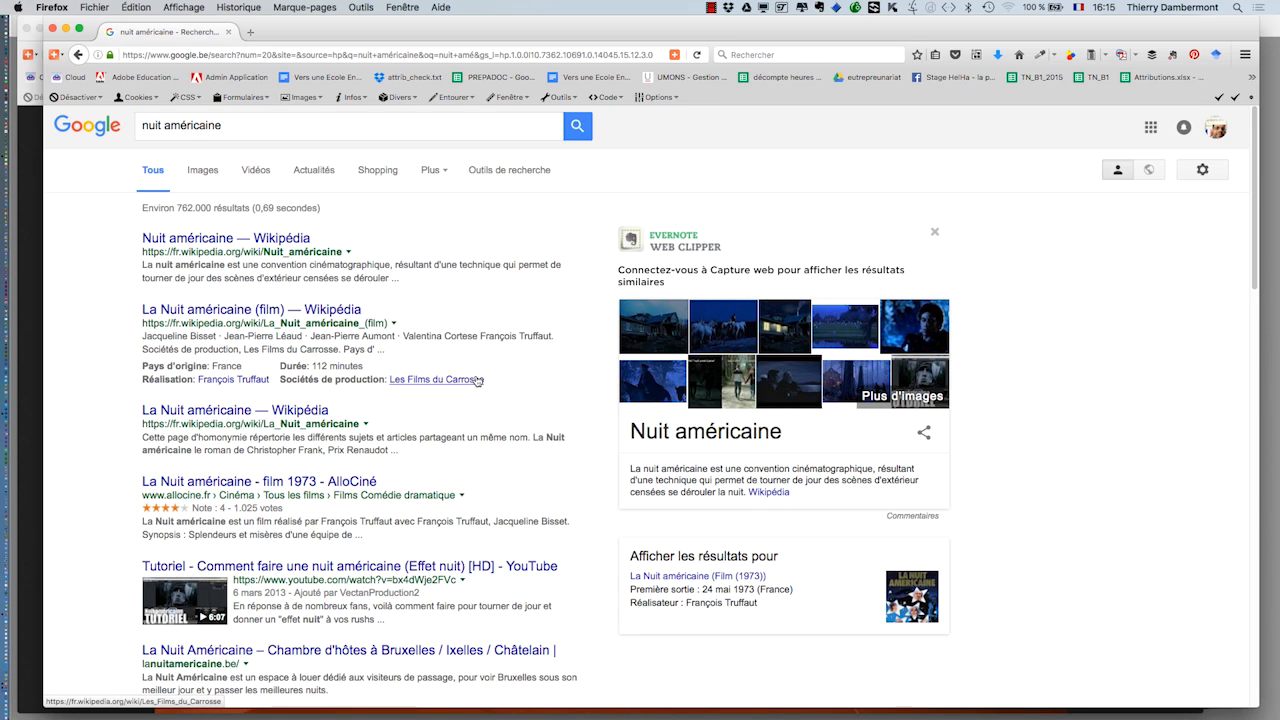
Open the Wikipedia article "Nuit américaine", highlight the phrase explaining the technique in its introduction and look through the page
{"action": "left_click", "coordinate": [240, 244]}
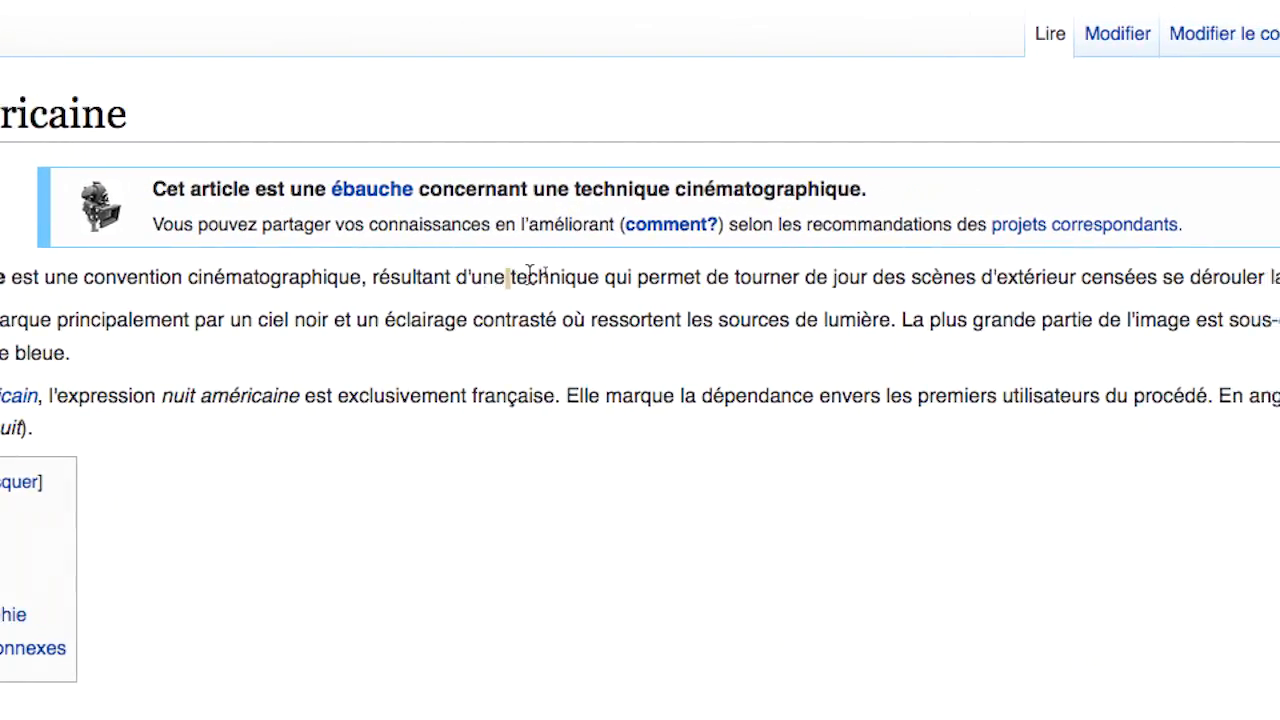
{"action": "left_click_drag", "start_coordinate": [530, 277], "coordinate": [1227, 277]}
{"action": "left_click_drag", "start_coordinate": [763, 277], "coordinate": [887, 277]}
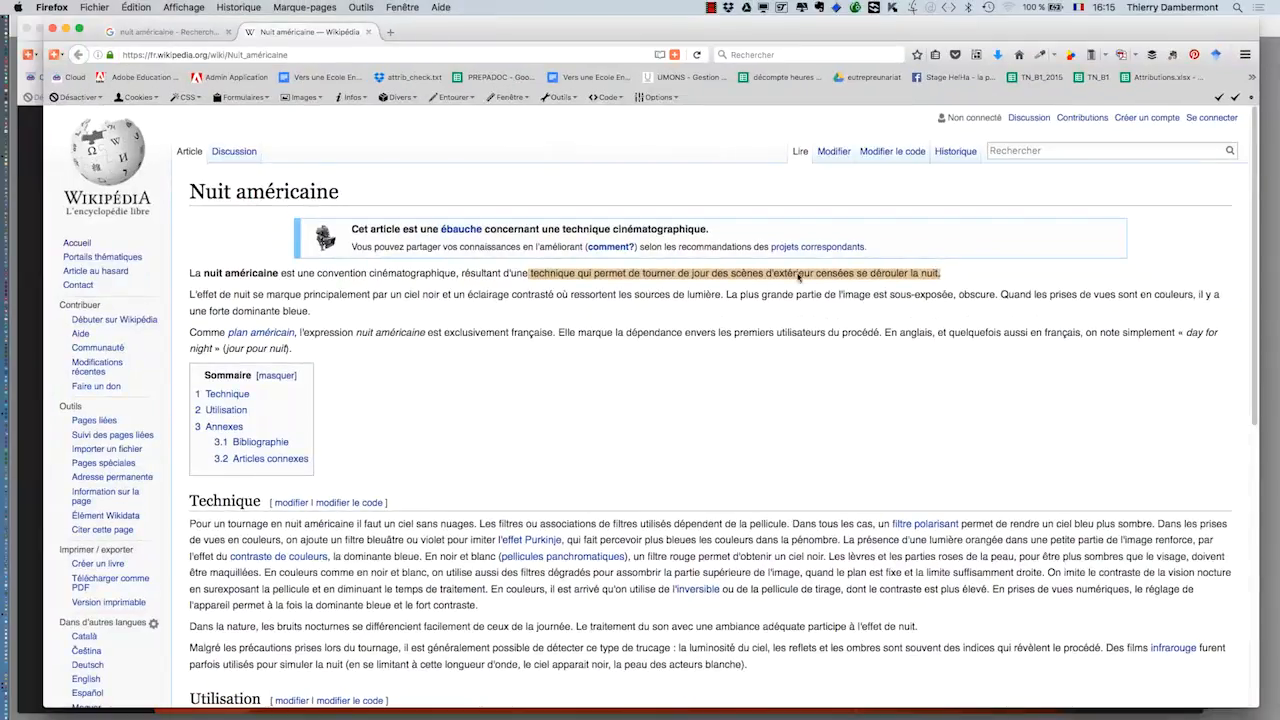
{"action": "scroll", "coordinate": [664, 532], "scroll_direction": "down", "scroll_amount": 6}
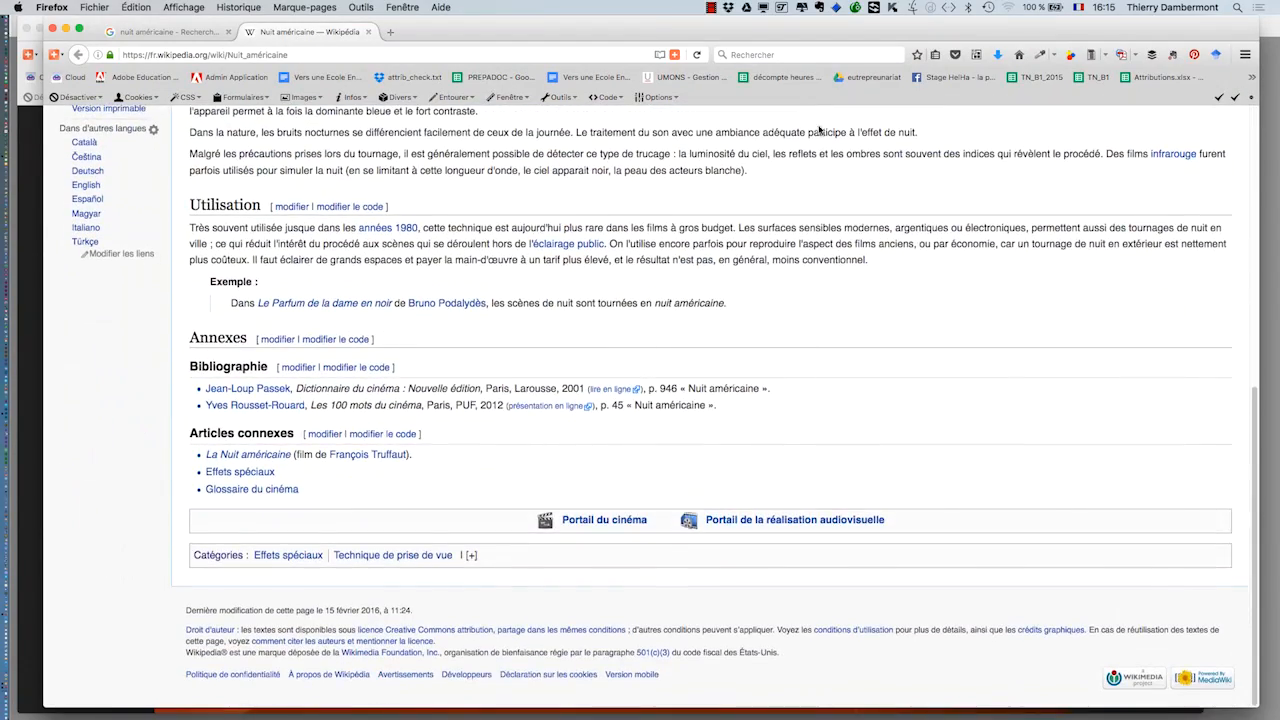
{"action": "left_click_drag", "start_coordinate": [778, 34], "coordinate": [755, 23]}
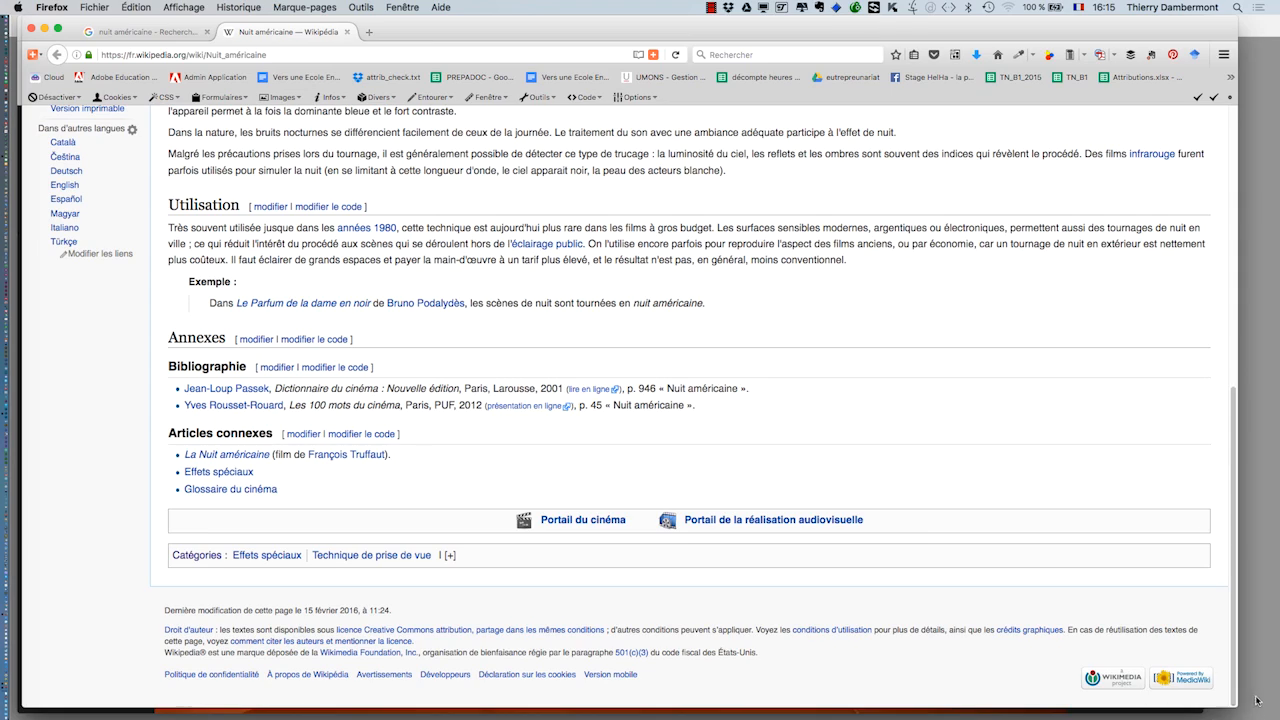
{"action": "left_click_drag", "start_coordinate": [1237, 705], "coordinate": [1257, 706]}
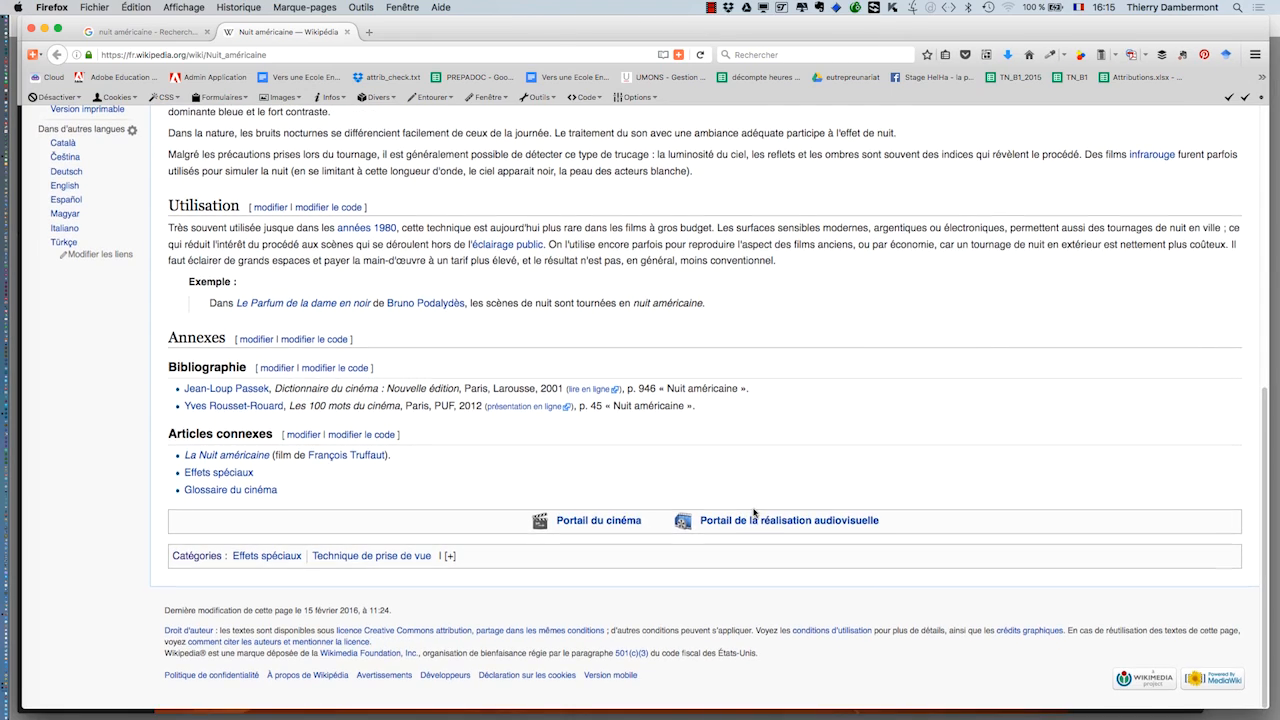
{"action": "scroll", "coordinate": [634, 320], "scroll_direction": "up", "scroll_amount": 5}
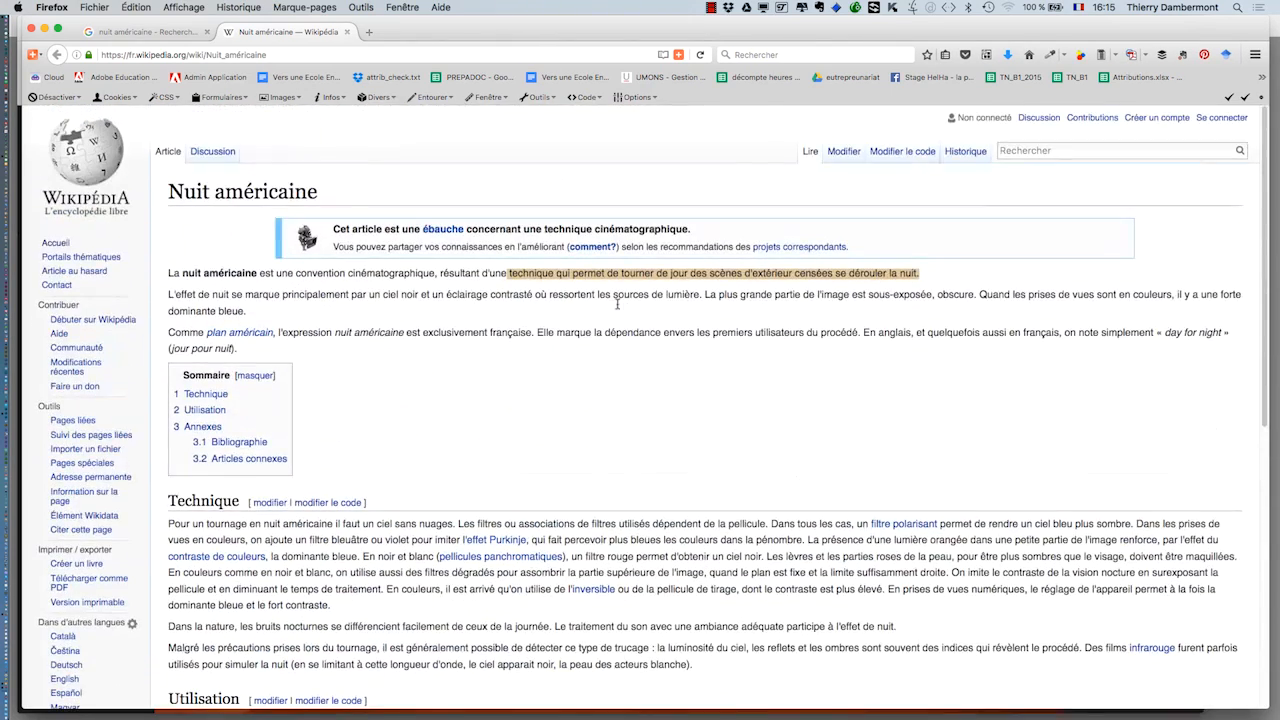
Look at Google's image results for "nuit américaine", put the browser windows away and switch back to Photoshop
{"action": "left_click", "coordinate": [143, 32]}
{"action": "left_click", "coordinate": [181, 171]}
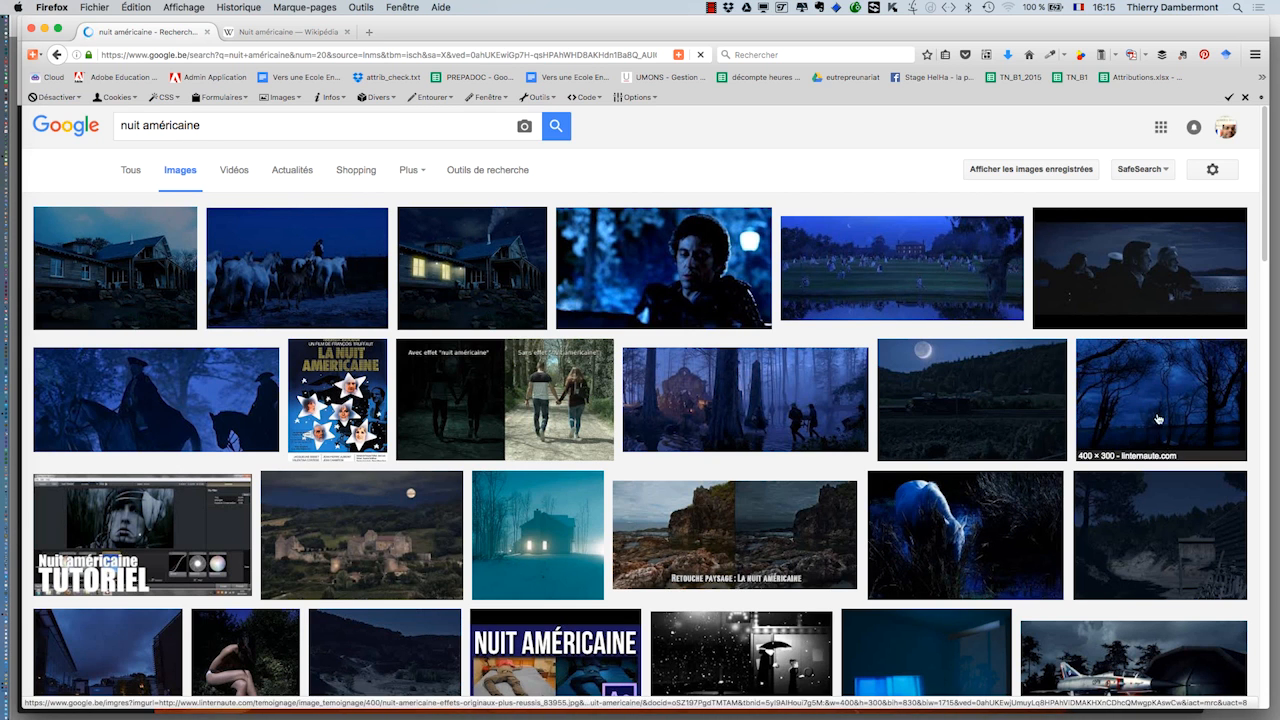
{"action": "left_click", "coordinate": [46, 29]}
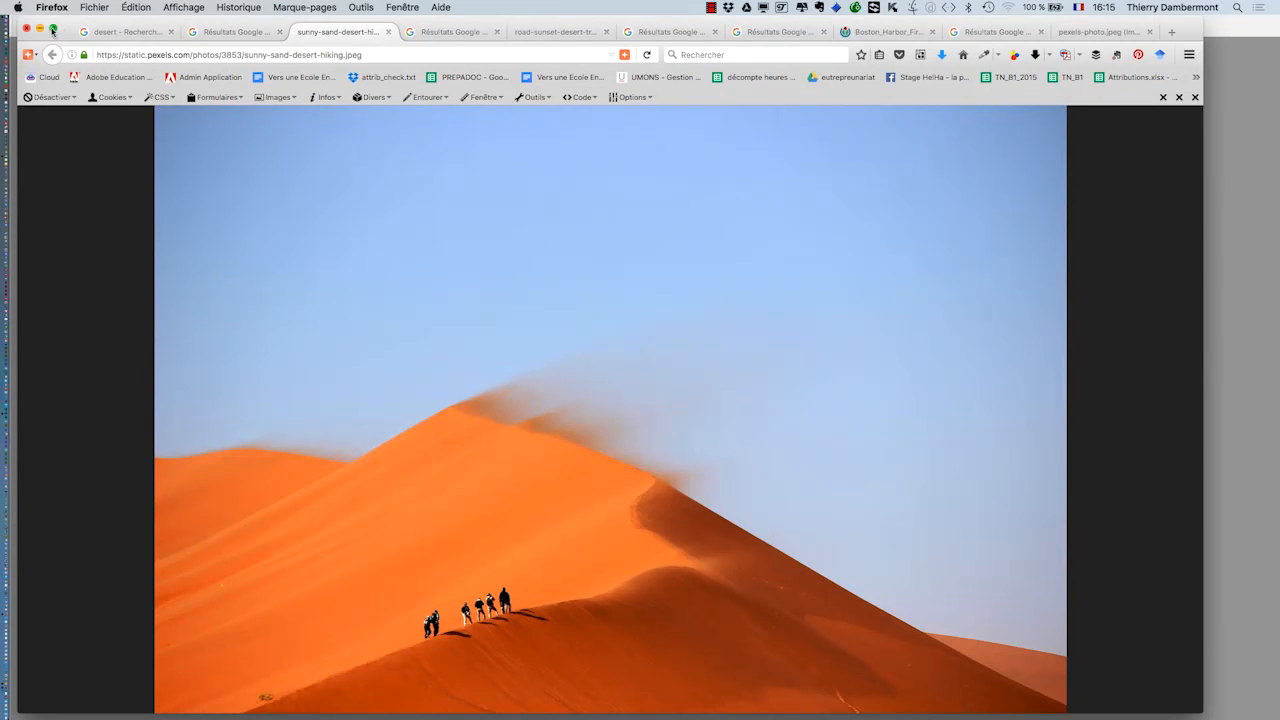
{"action": "left_click", "coordinate": [38, 28]}
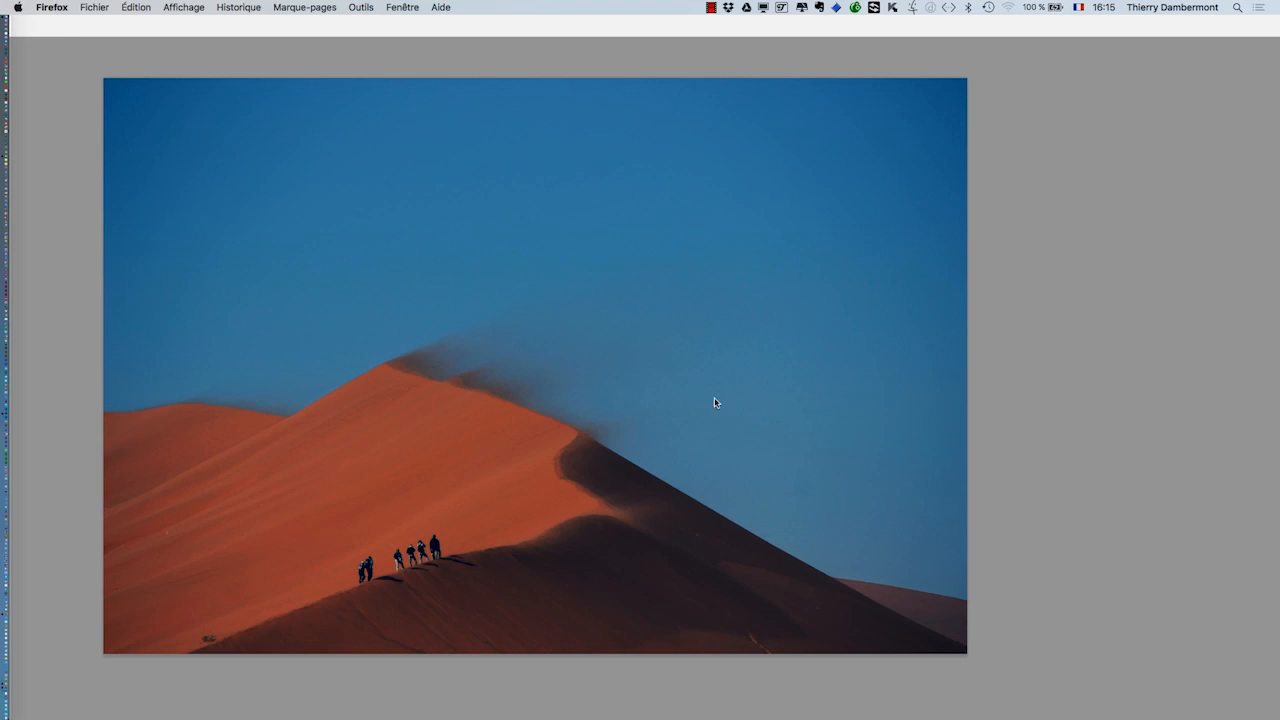
{"action": "left_click", "coordinate": [75, 233]}
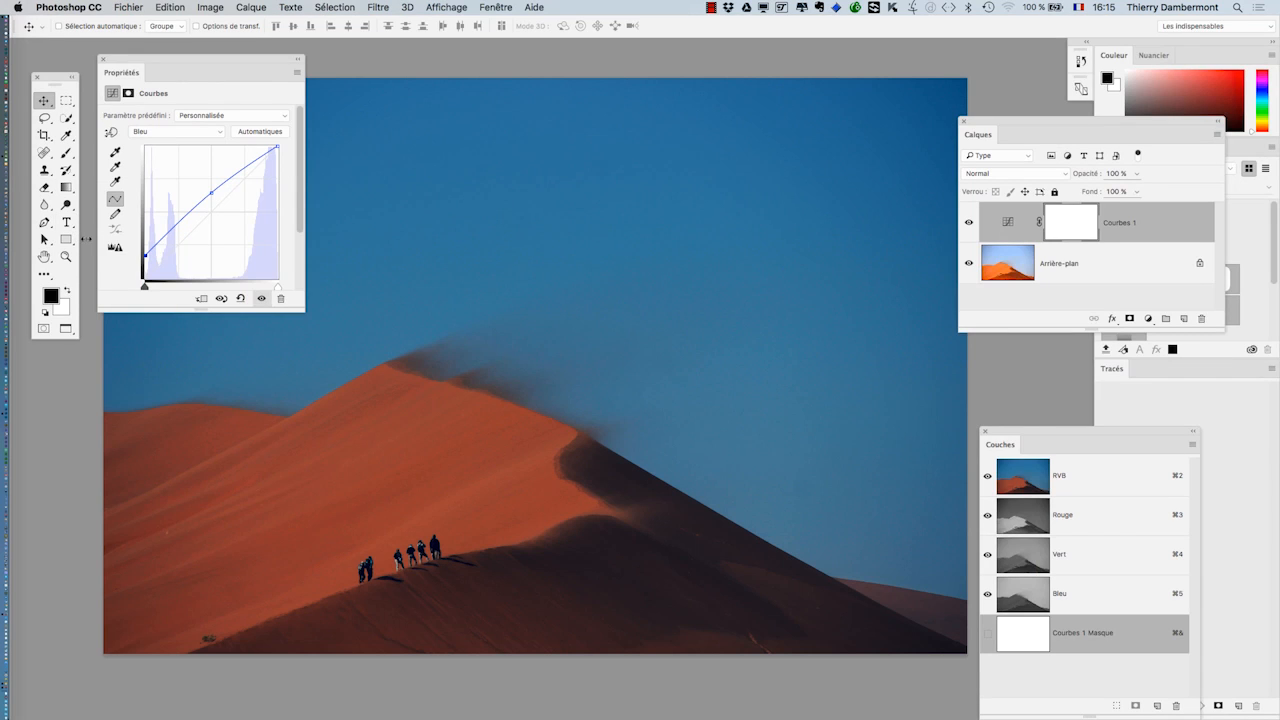
Pull the midtones of the Curves layer's green (Vert) curve down slightly and close the adjustment's properties
{"action": "left_click", "coordinate": [163, 133]}
{"action": "left_click", "coordinate": [160, 120]}
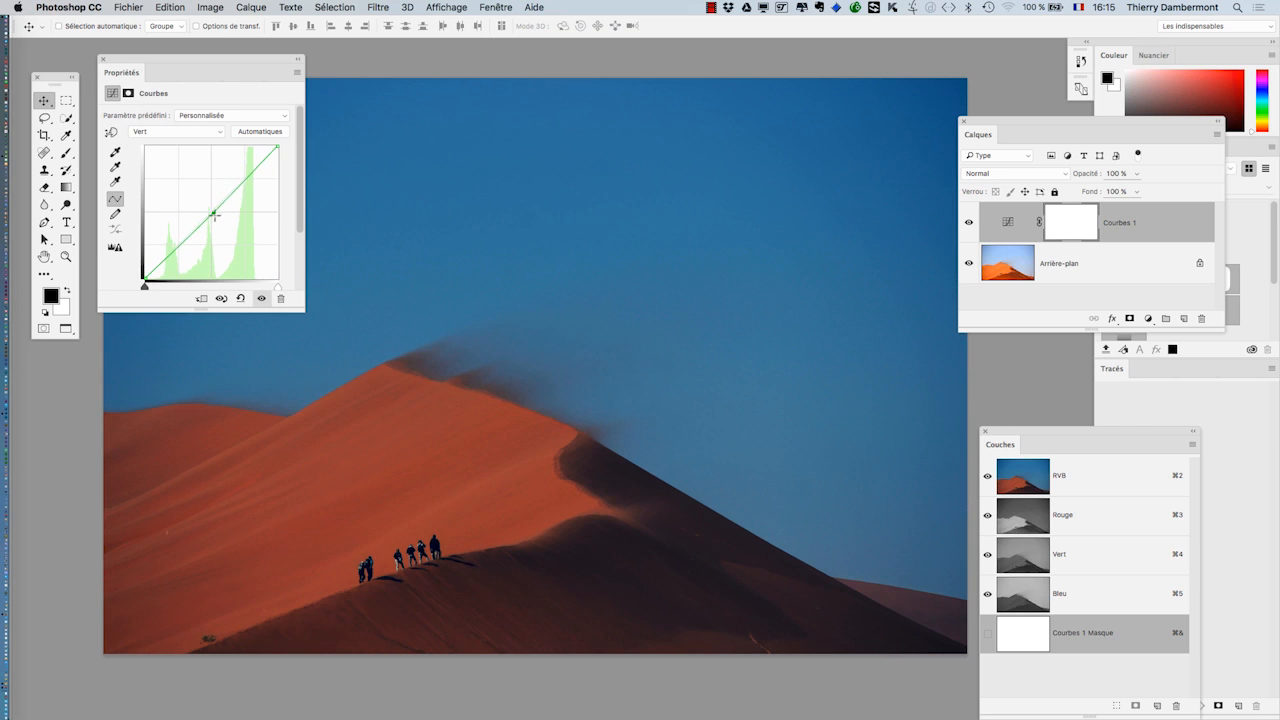
{"action": "left_click_drag", "start_coordinate": [213, 214], "coordinate": [216, 228]}
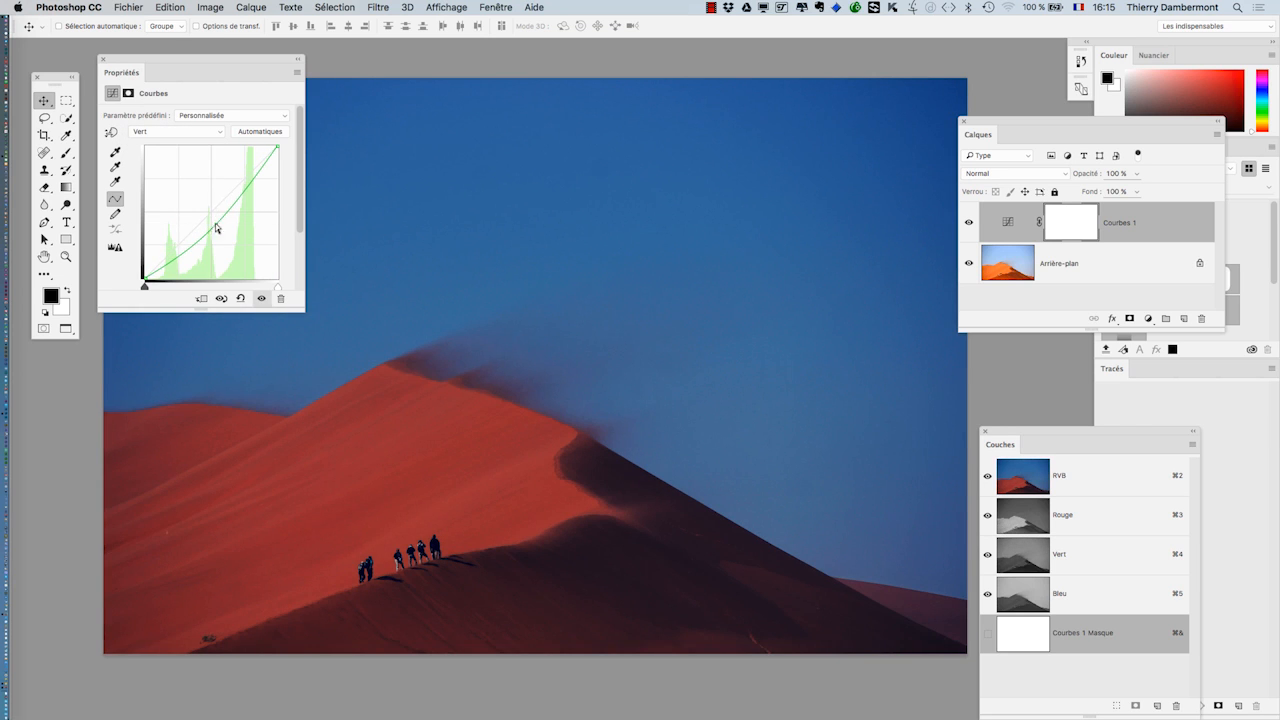
{"action": "left_click", "coordinate": [103, 59]}
Preview the dune photo full screen, return to standard view and arrange the dune and pexels-photo.psd documents in separate windows side by side
{"action": "key", "text": "f"}
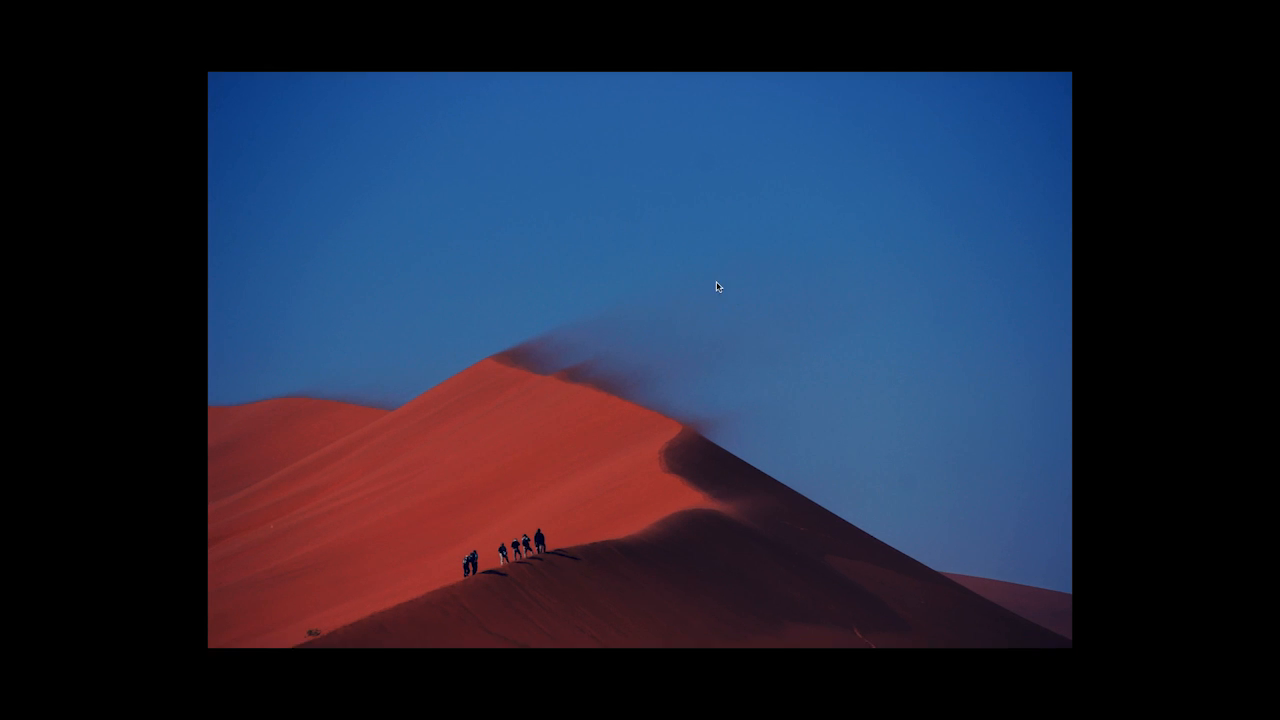
{"action": "key", "text": "f"}
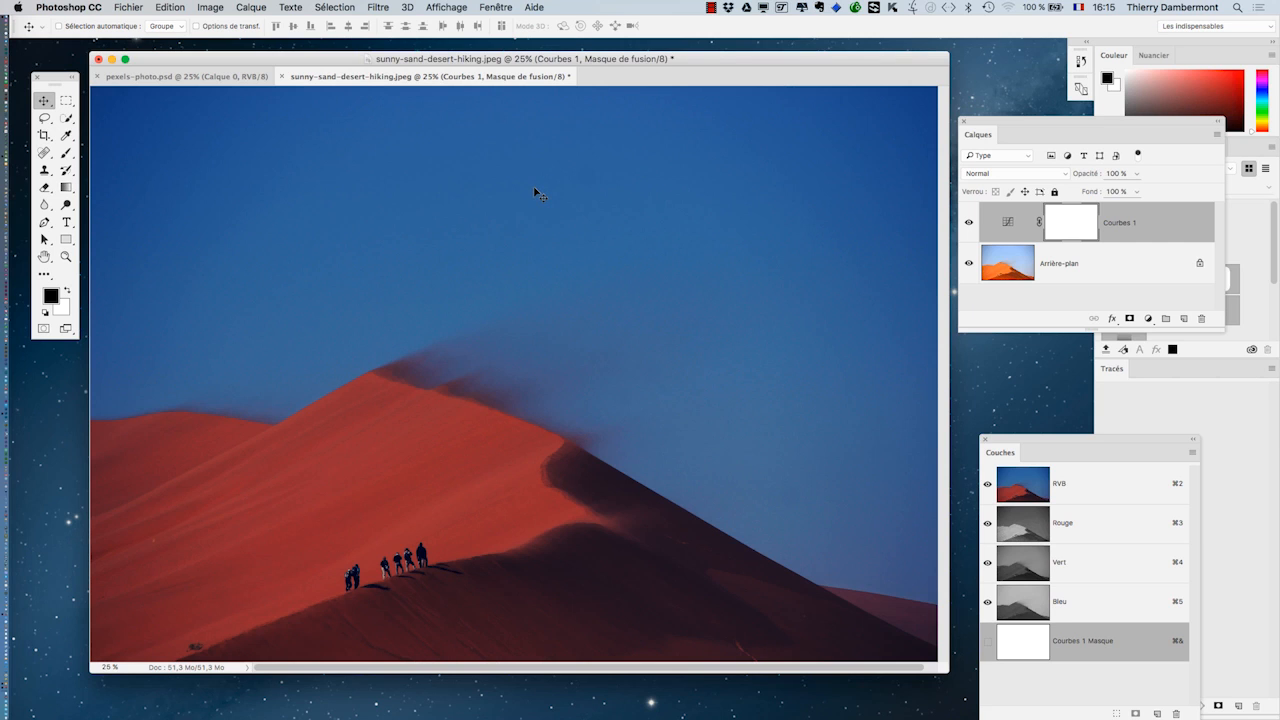
{"action": "left_click_drag", "start_coordinate": [363, 81], "coordinate": [518, 153]}
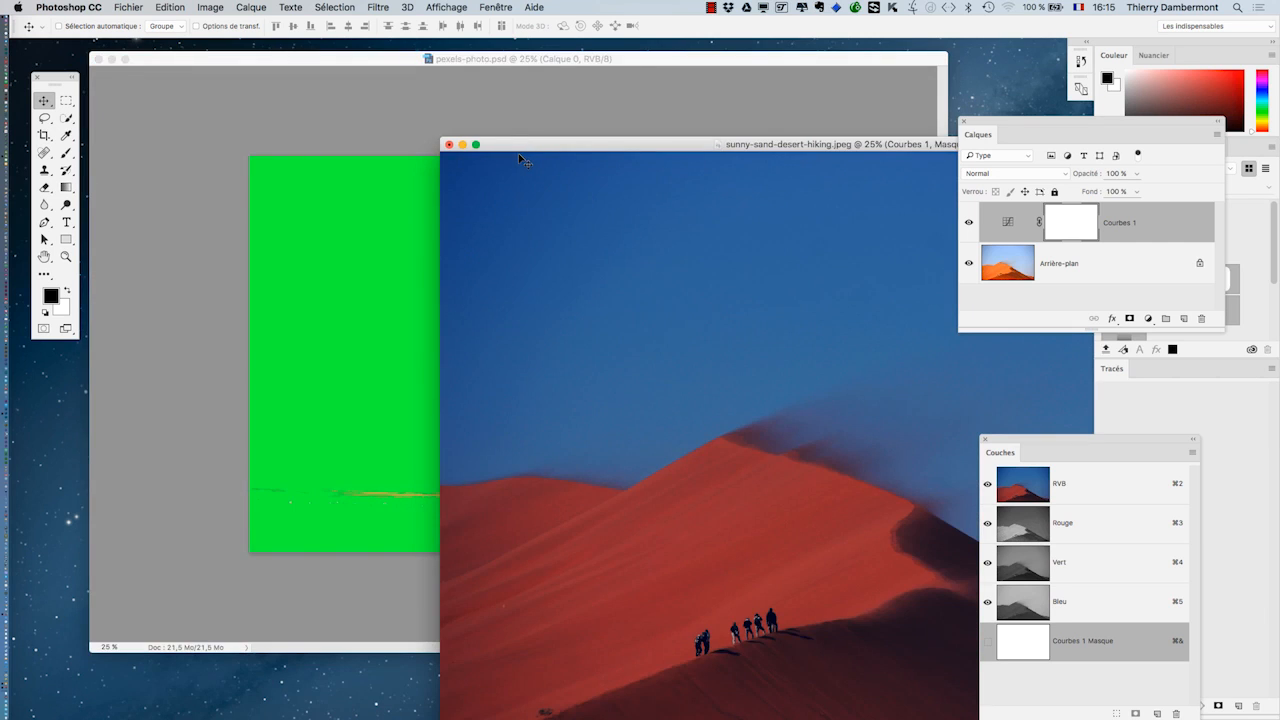
{"action": "left_click", "coordinate": [485, 87]}
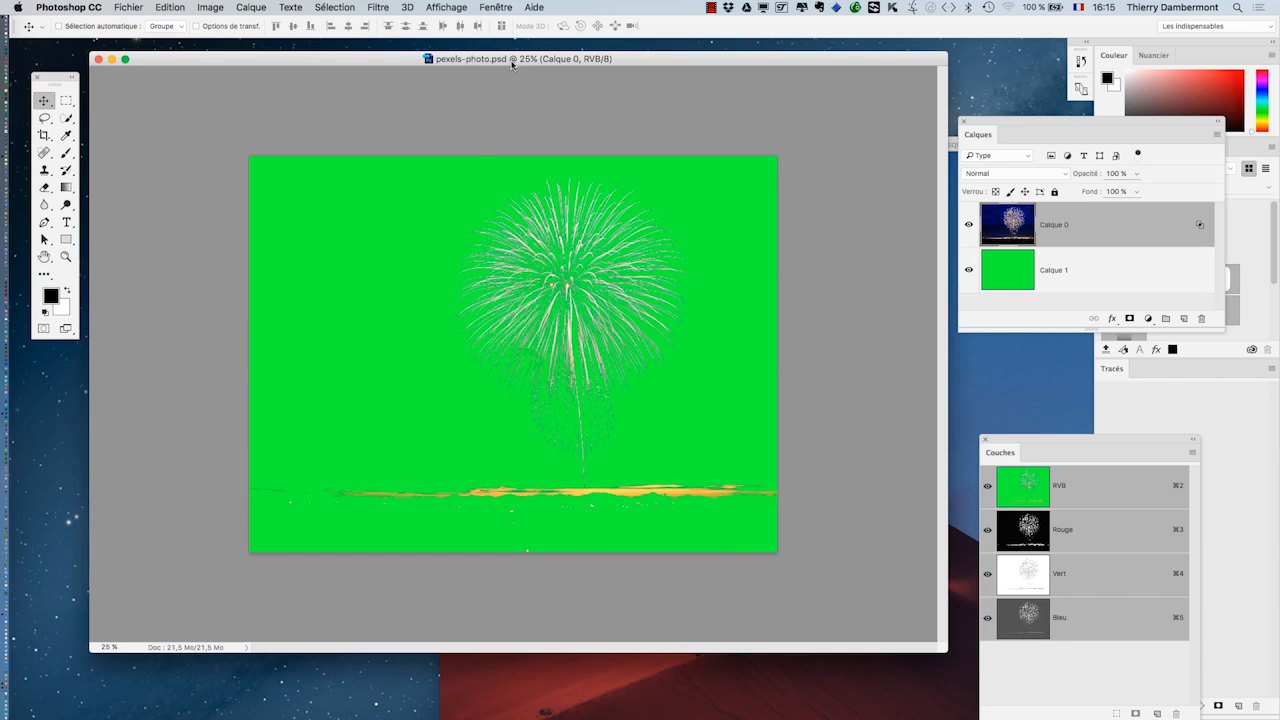
{"action": "left_click_drag", "start_coordinate": [513, 65], "coordinate": [321, 64]}
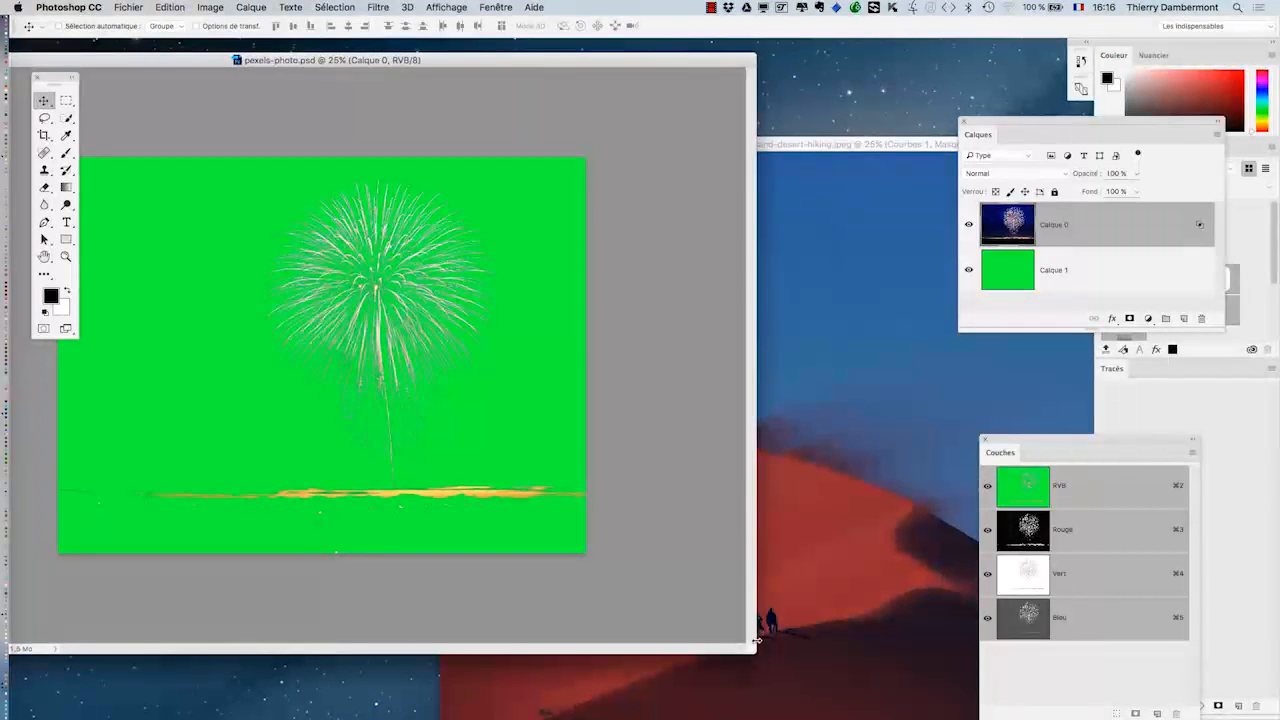
{"action": "left_click_drag", "start_coordinate": [754, 651], "coordinate": [505, 659]}
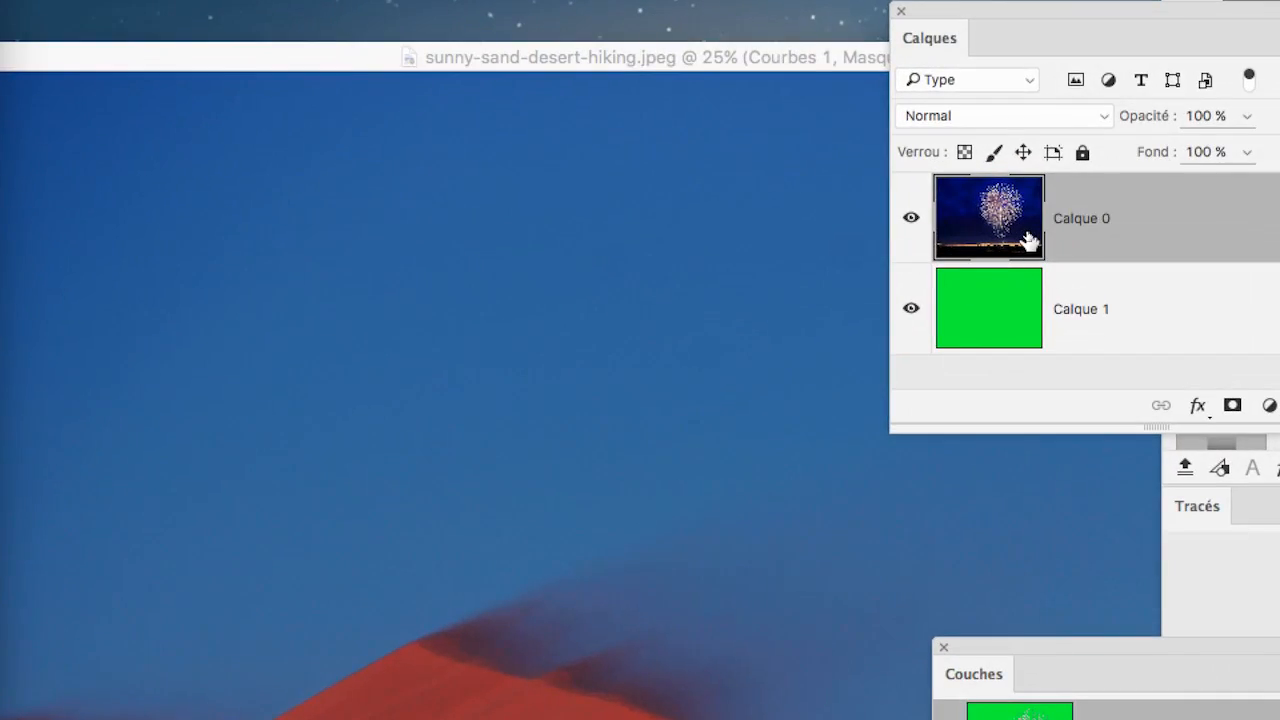
Copy the fireworks layer Calque 0 into the dune document and position the fireworks over the dune's peak
{"action": "left_click_drag", "start_coordinate": [1025, 232], "coordinate": [711, 357]}
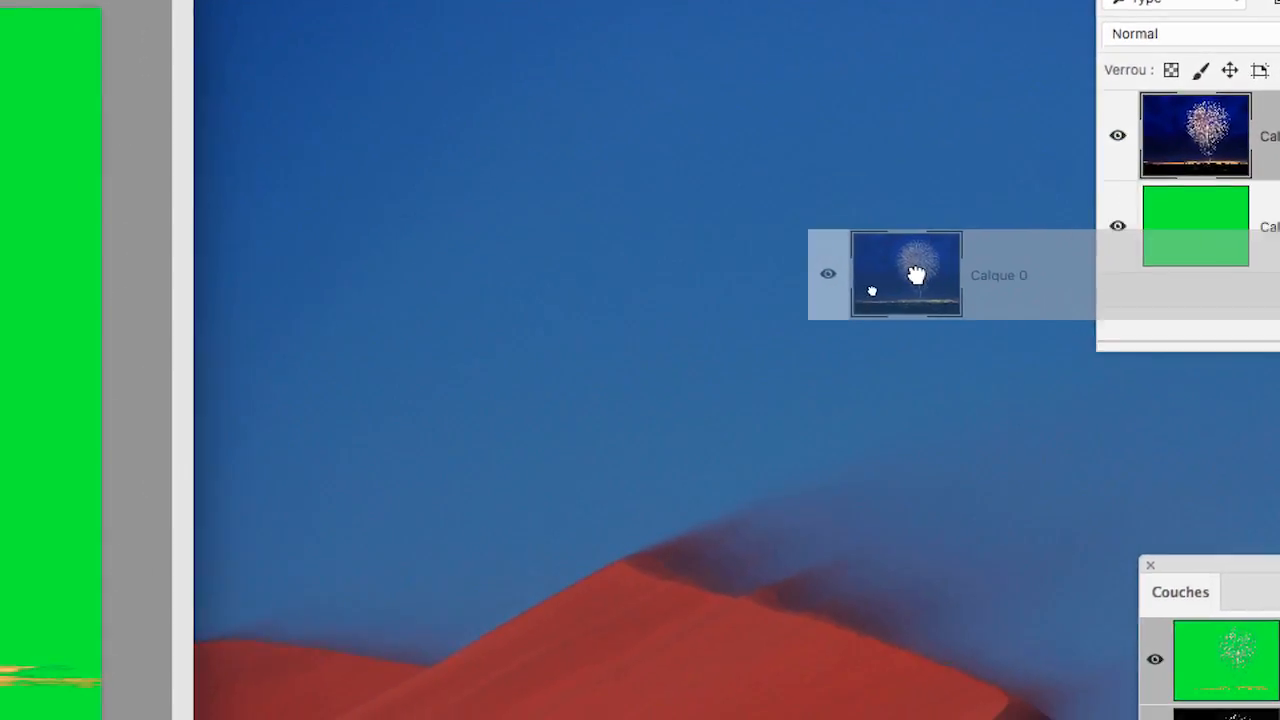
{"action": "left_click_drag", "start_coordinate": [916, 274], "coordinate": [838, 332]}
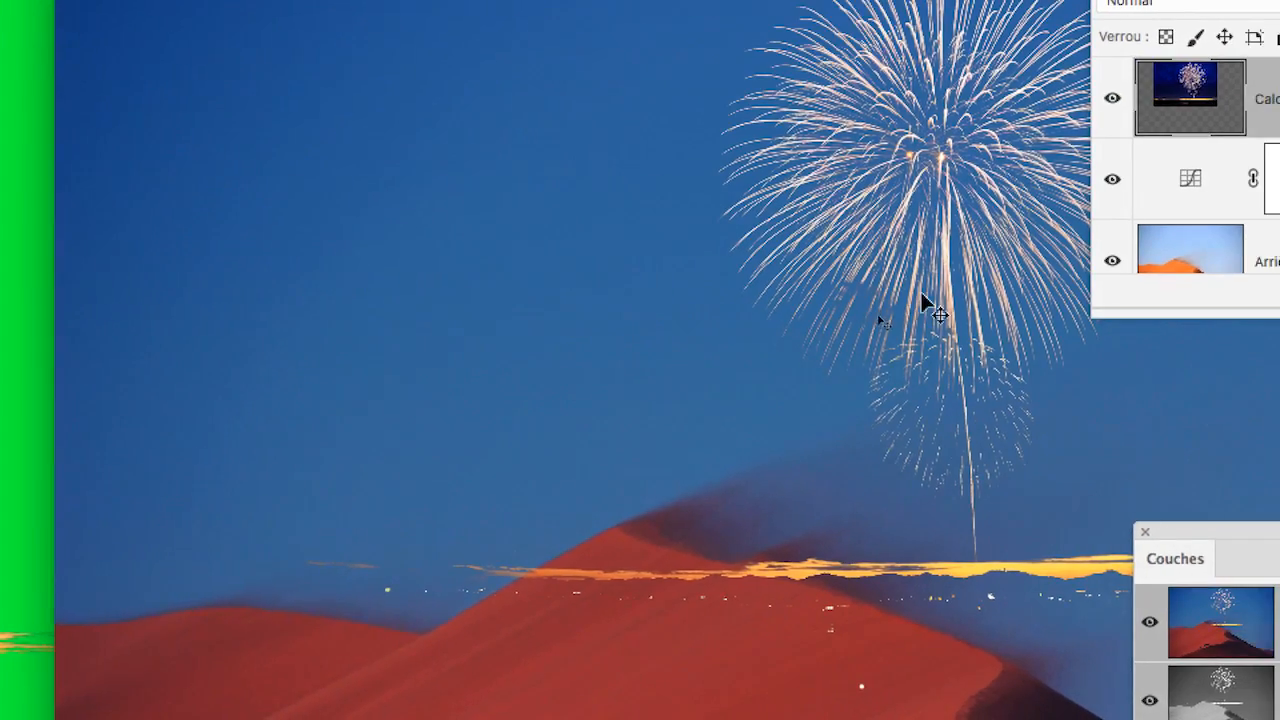
{"action": "left_click_drag", "start_coordinate": [932, 229], "coordinate": [765, 341]}
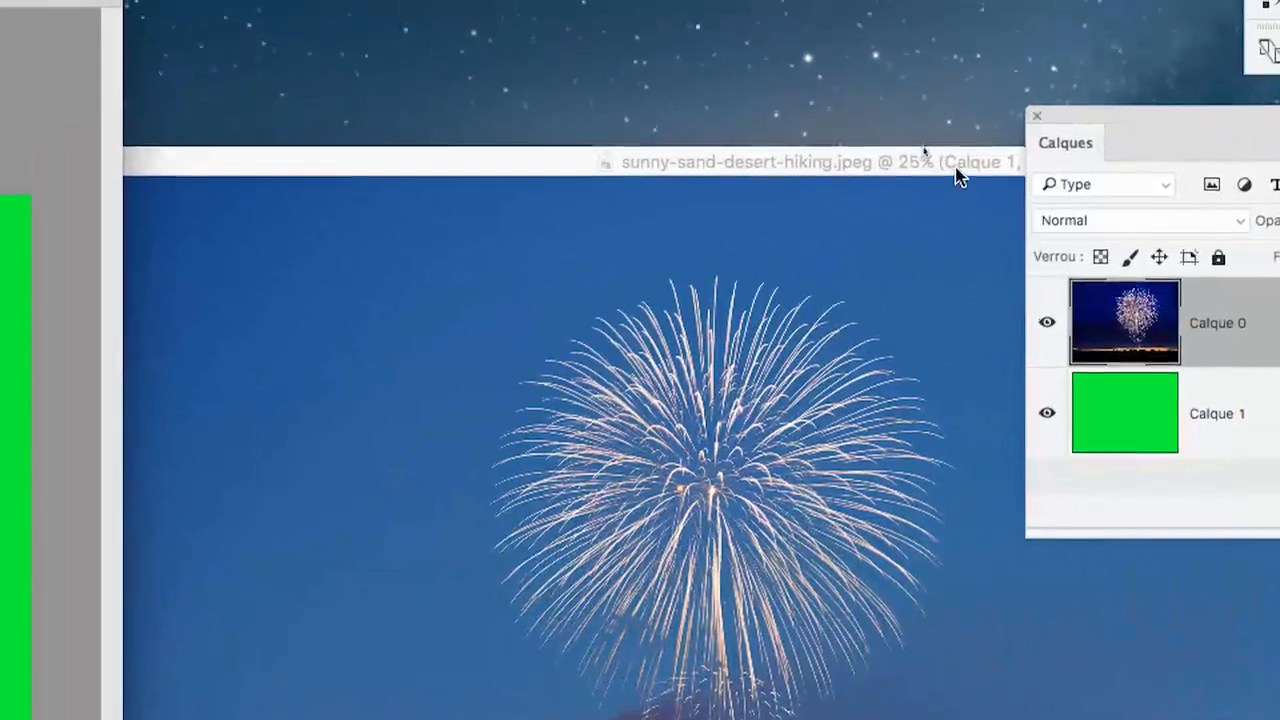
Show the dune document full screen with the menu bar and add a white layer mask to the fireworks layer
{"action": "left_click", "coordinate": [1278, 112]}
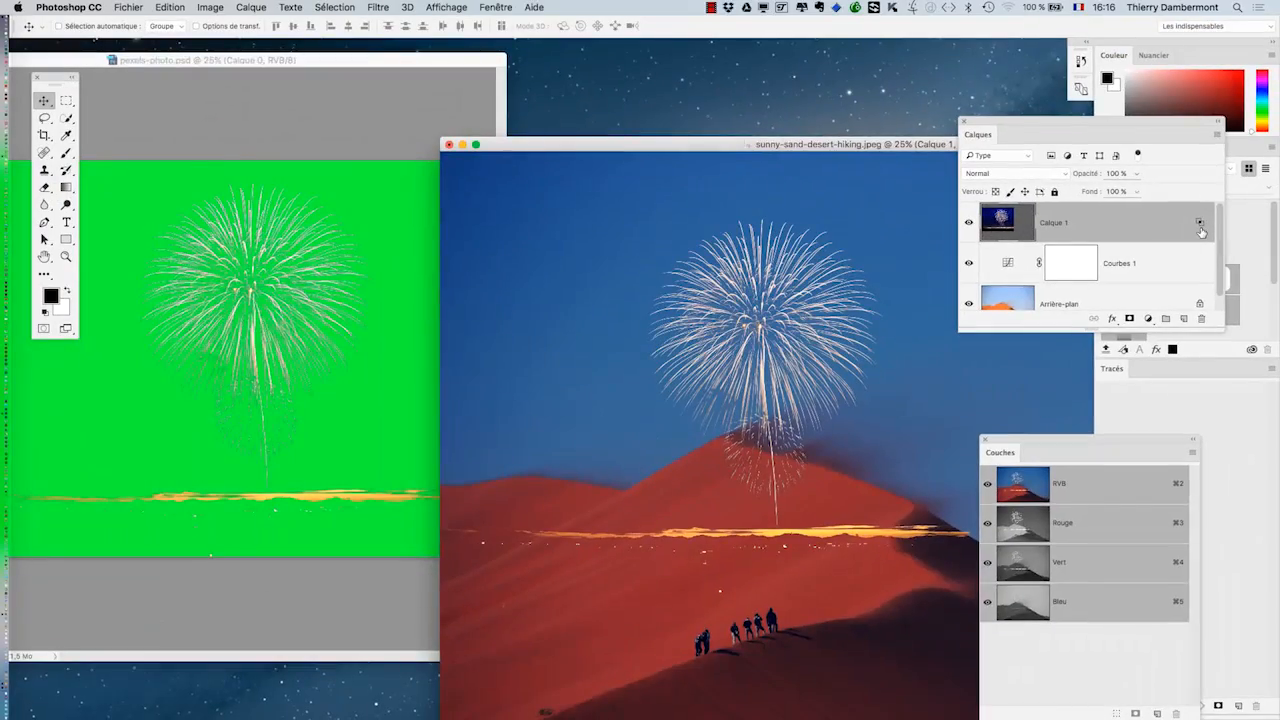
{"action": "key", "text": "f"}
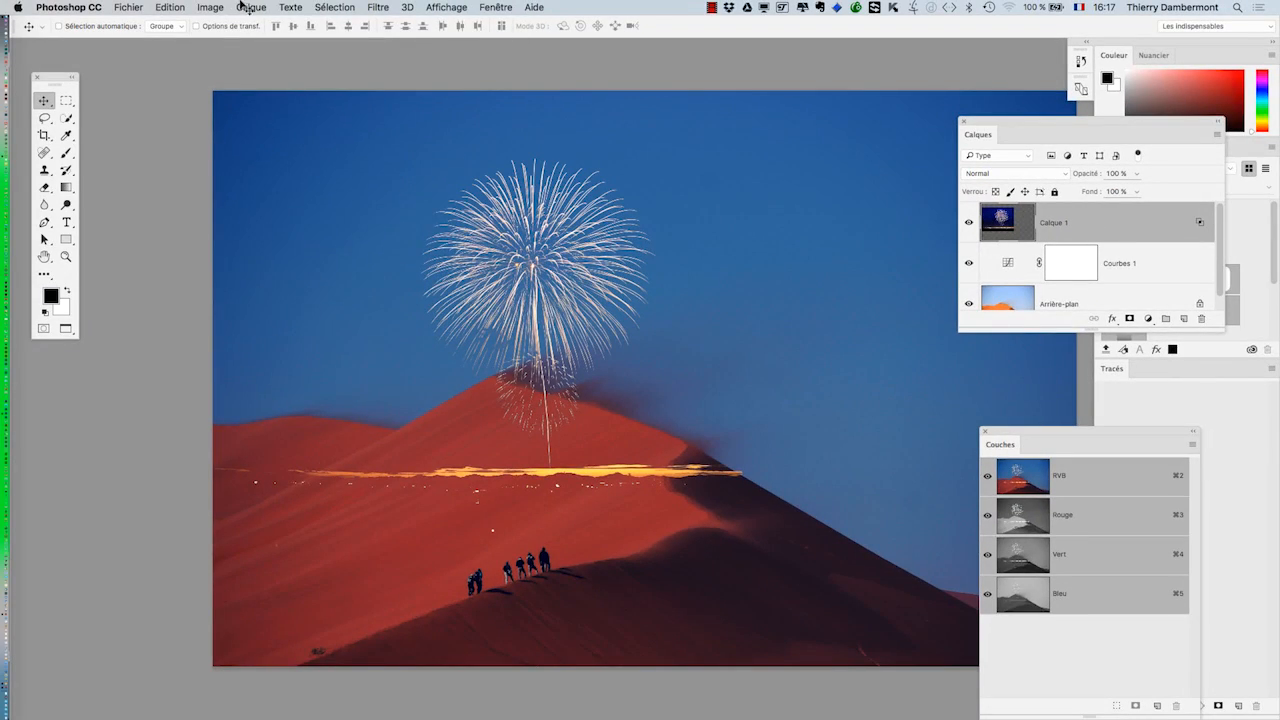
{"action": "left_click", "coordinate": [244, 8]}
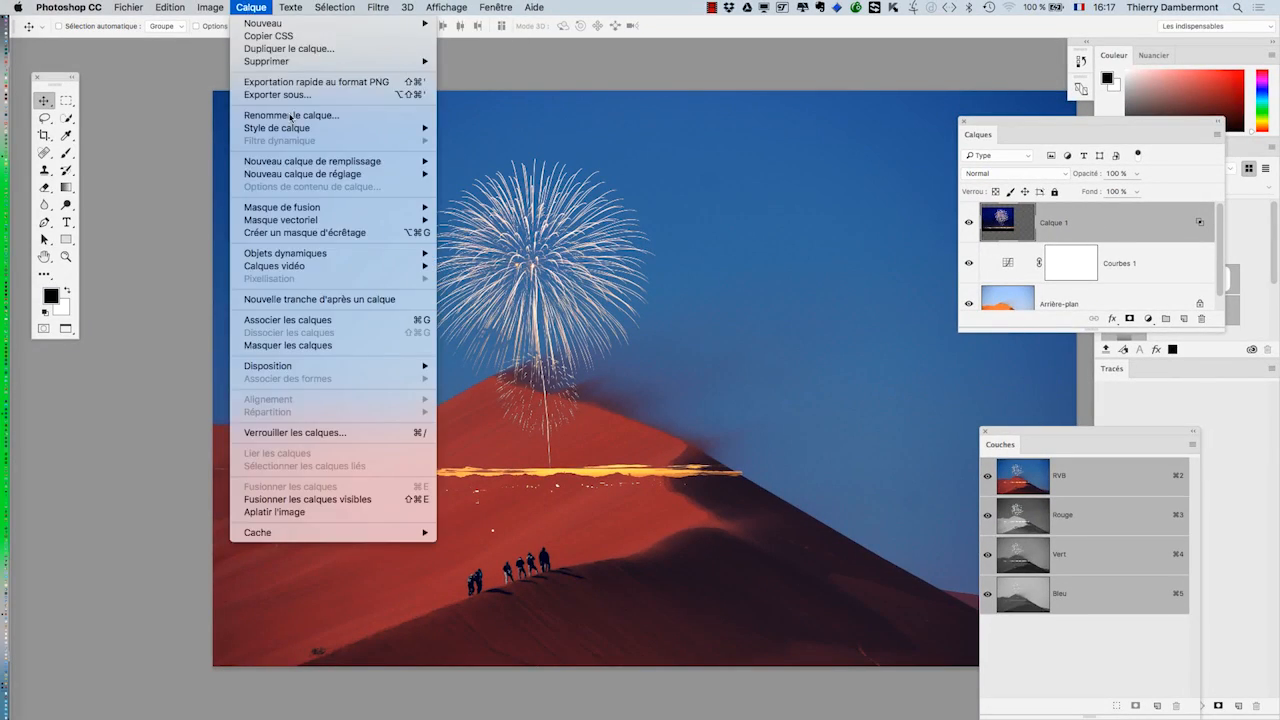
{"action": "mouse_move", "coordinate": [300, 207]}
{"action": "left_click", "coordinate": [485, 208]}
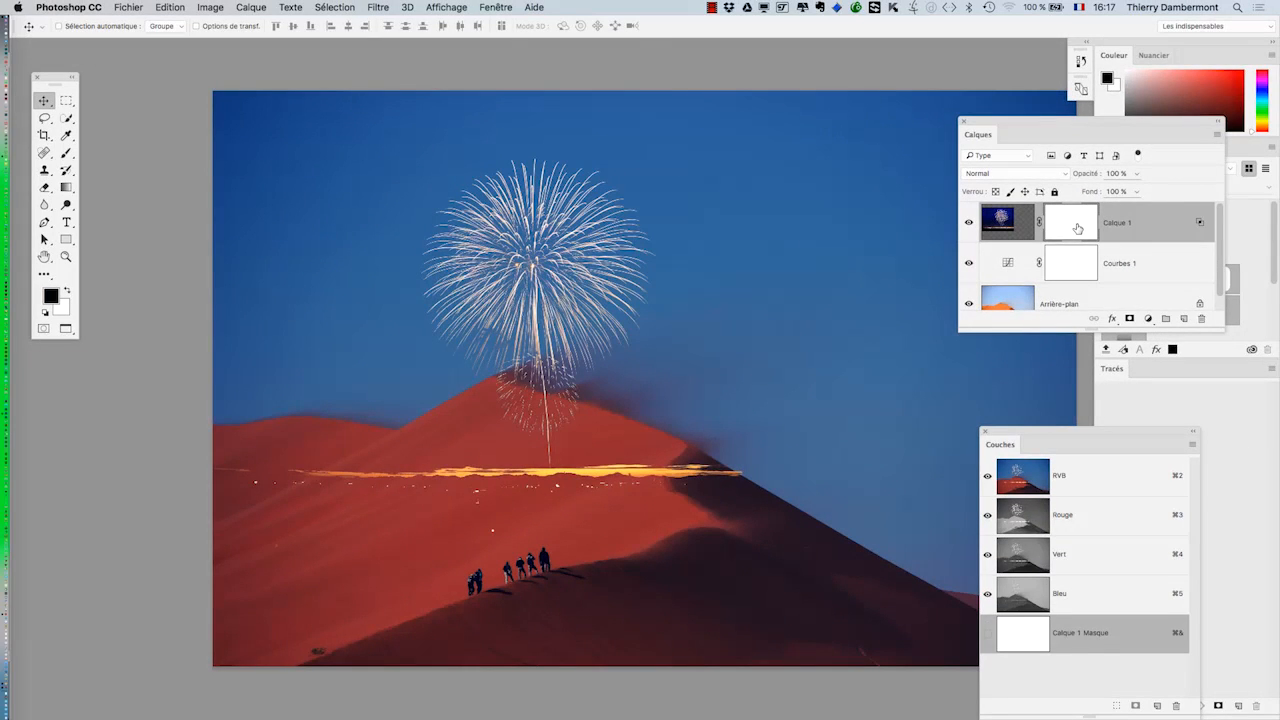
Paint black on the fireworks layer's mask with a soft 262 px brush to hide the orange horizon band and small lights
{"action": "left_click", "coordinate": [66, 155]}
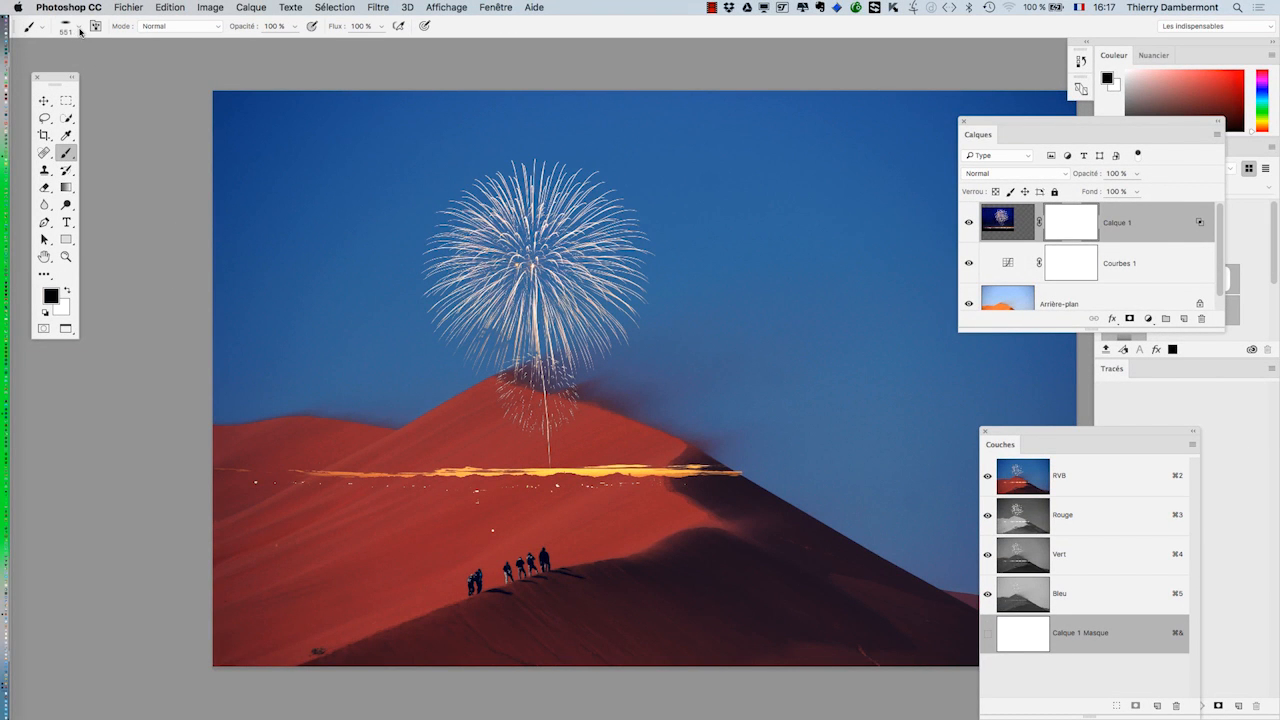
{"action": "left_click", "coordinate": [80, 32]}
{"action": "left_click", "coordinate": [96, 198]}
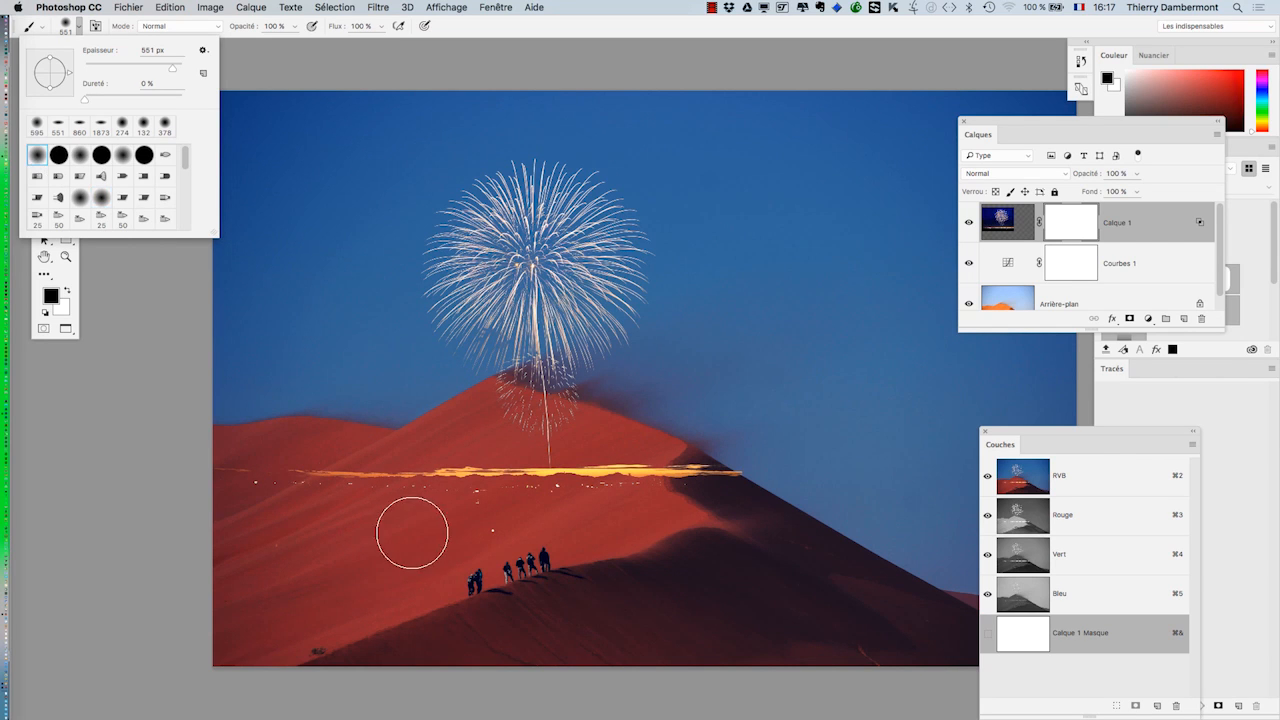
{"action": "left_click_drag", "start_coordinate": [394, 506], "coordinate": [330, 500]}
{"action": "mouse_move", "coordinate": [246, 475]}
{"action": "left_mouse_down"}
{"action": "mouse_move", "coordinate": [399, 478]}
{"action": "mouse_move", "coordinate": [468, 496]}
{"action": "mouse_move", "coordinate": [589, 472]}
{"action": "mouse_move", "coordinate": [751, 468]}
{"action": "left_mouse_up"}
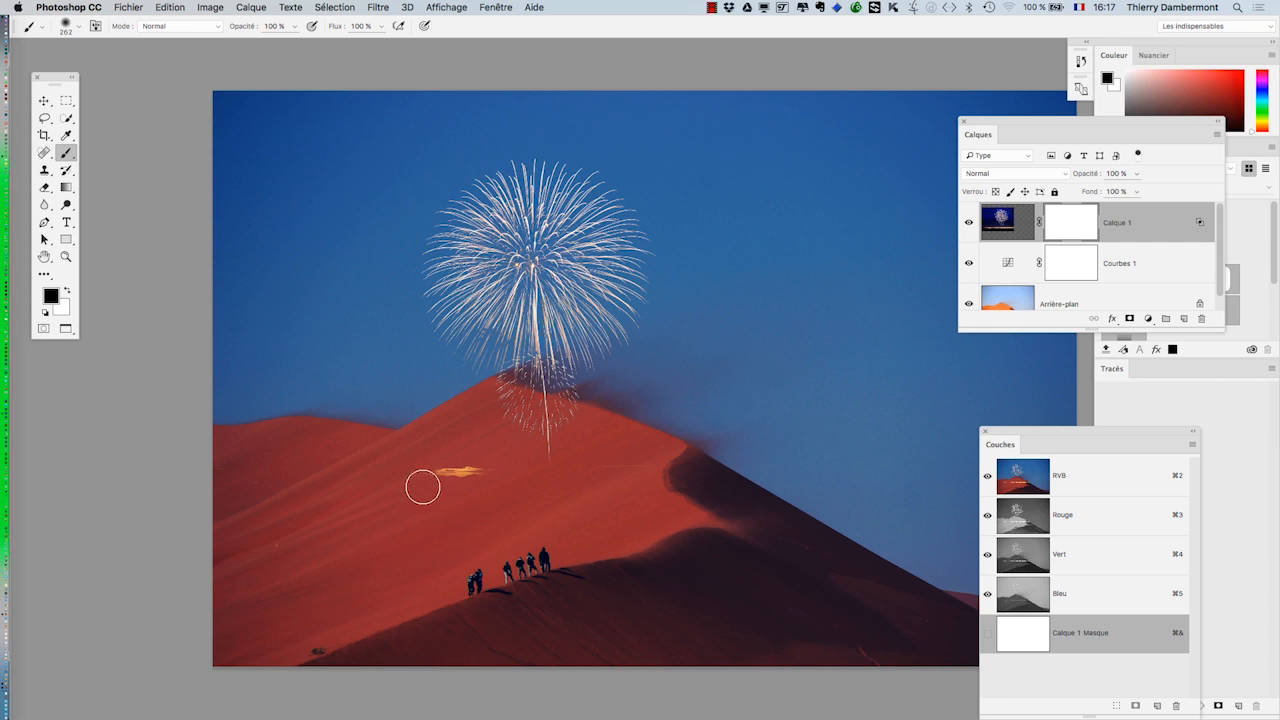
{"action": "left_click_drag", "start_coordinate": [423, 486], "coordinate": [520, 486]}
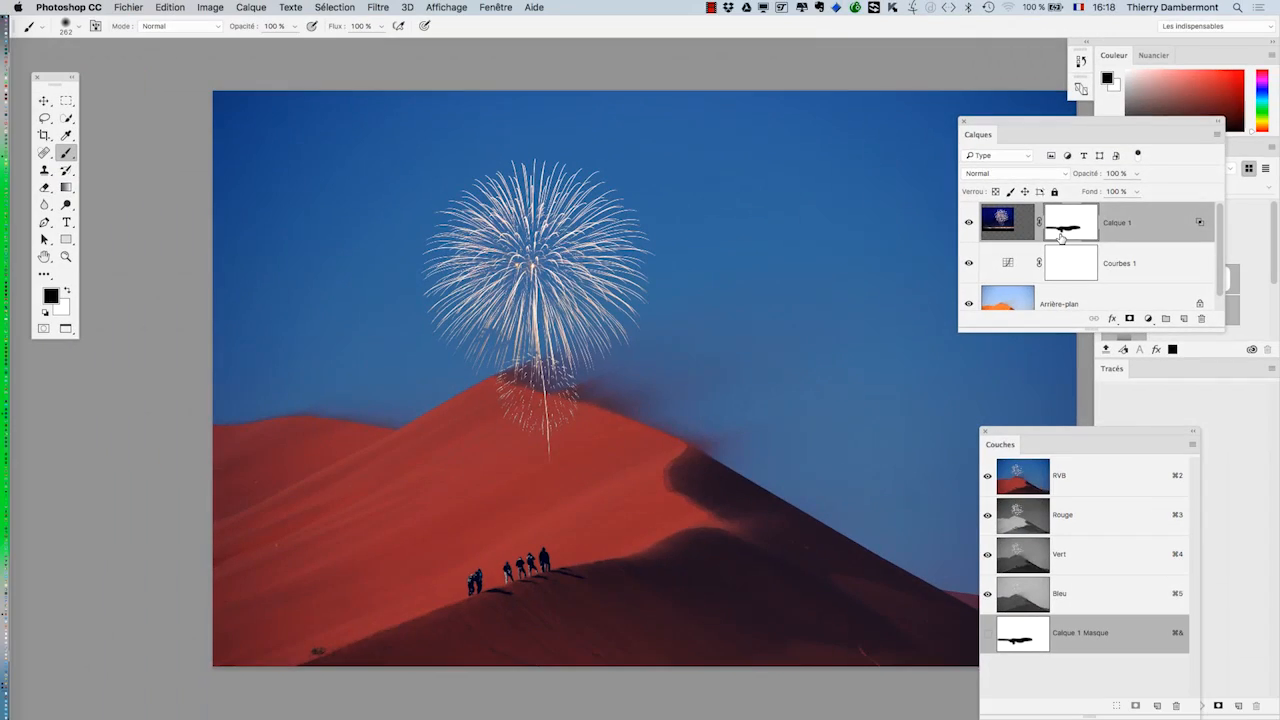
Save the composite in Photoshop format as sunny-sand-desert-hiking.psd in the folder "Photoshop fonds blancs", keeping the layers
{"action": "left_click", "coordinate": [128, 7]}
{"action": "left_click", "coordinate": [175, 150]}
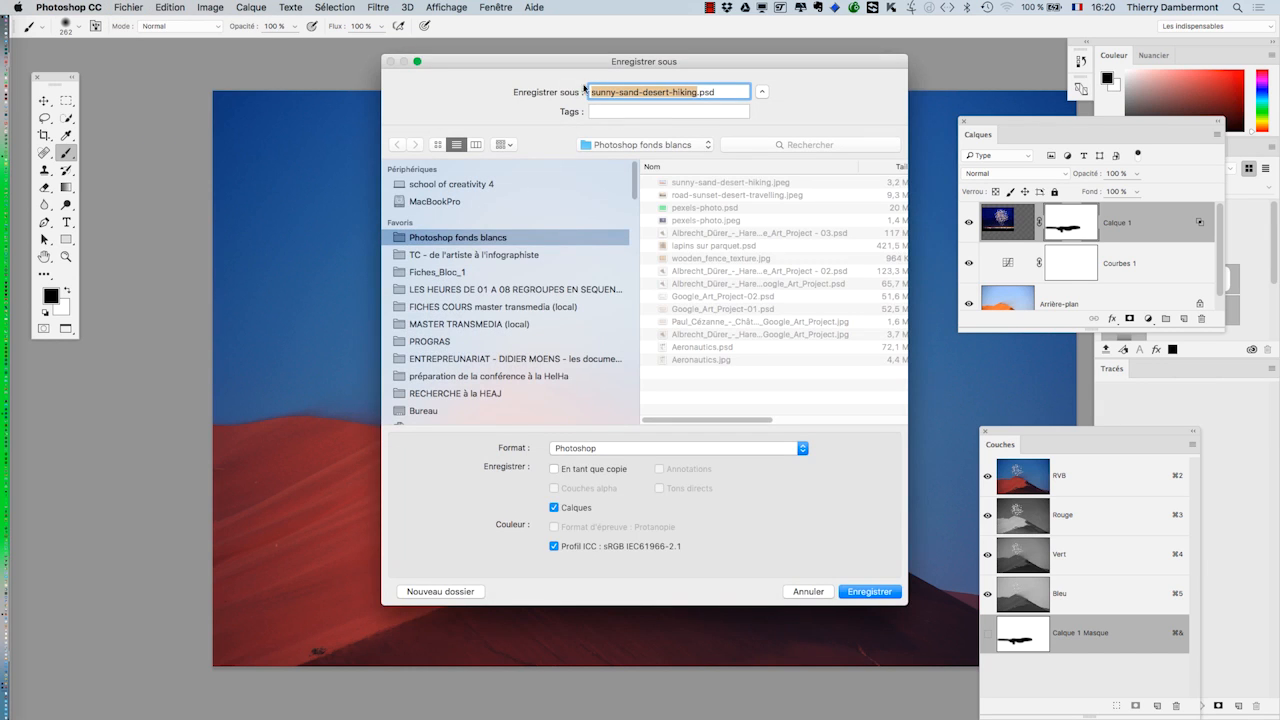
{"action": "left_click", "coordinate": [864, 597]}
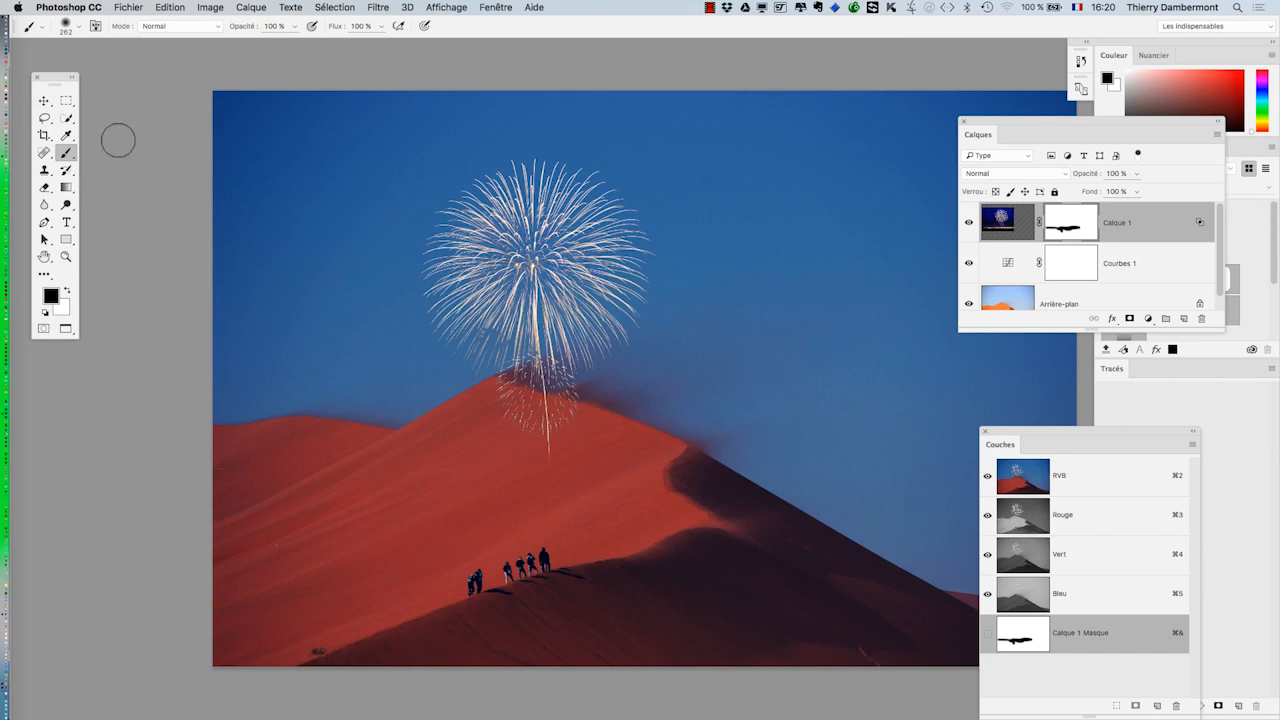
Move the masked fireworks layer Calque 1 lower over the dune's peak and enlarge the layer list to show all layers
{"action": "left_click", "coordinate": [45, 102]}
{"action": "left_click_drag", "start_coordinate": [538, 287], "coordinate": [522, 363]}
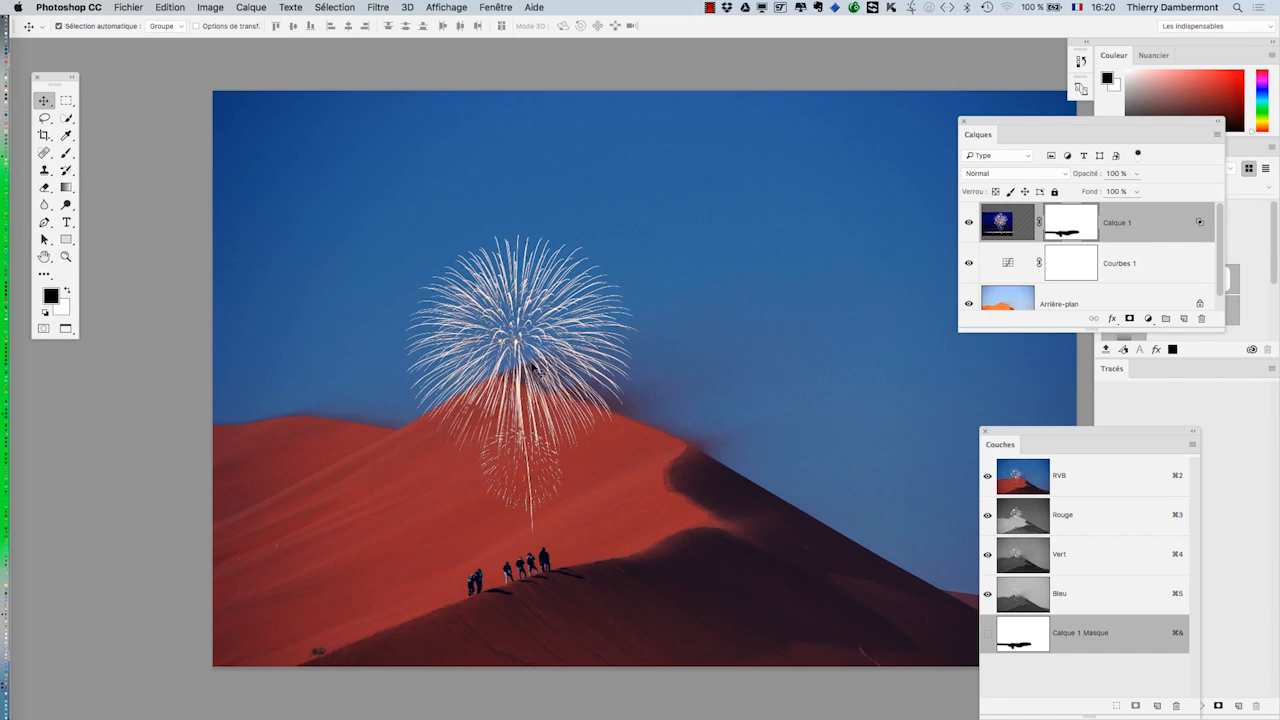
{"action": "left_click_drag", "start_coordinate": [1016, 128], "coordinate": [873, 65]}
{"action": "left_click_drag", "start_coordinate": [1081, 276], "coordinate": [1081, 402]}
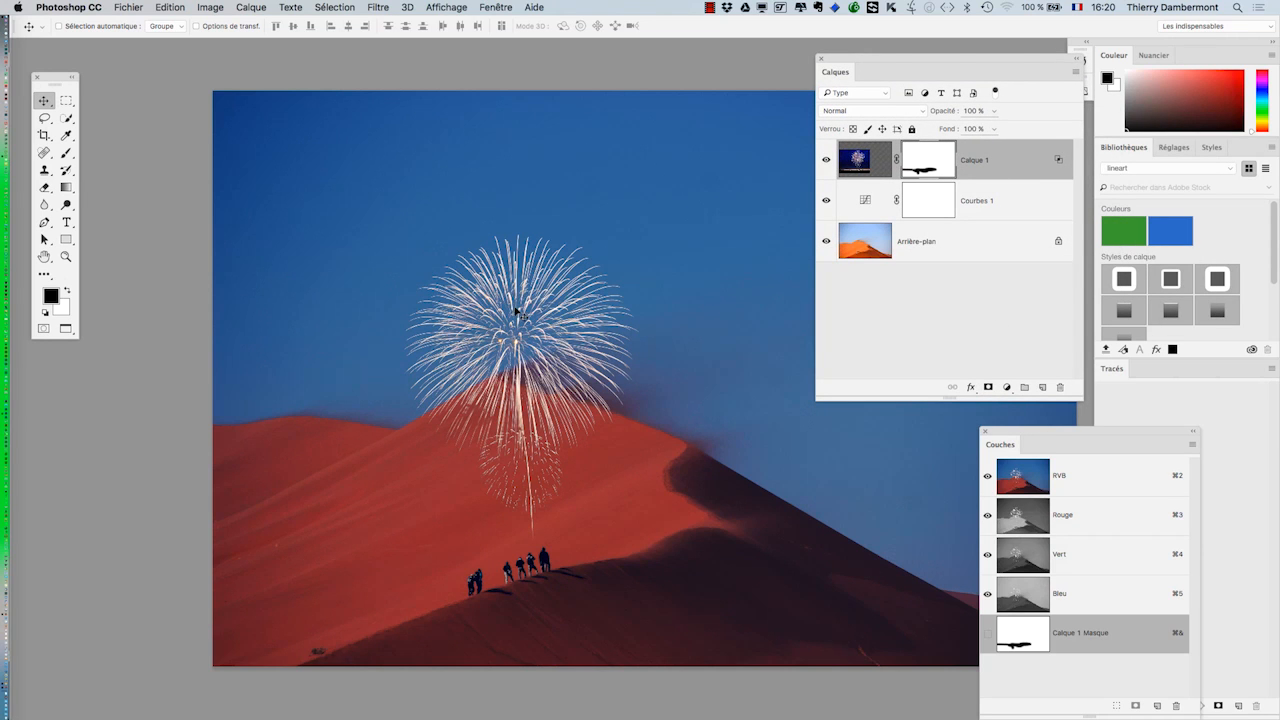
{"action": "scroll", "coordinate": [510, 350], "scroll_direction": "up", "scroll_amount": 5}
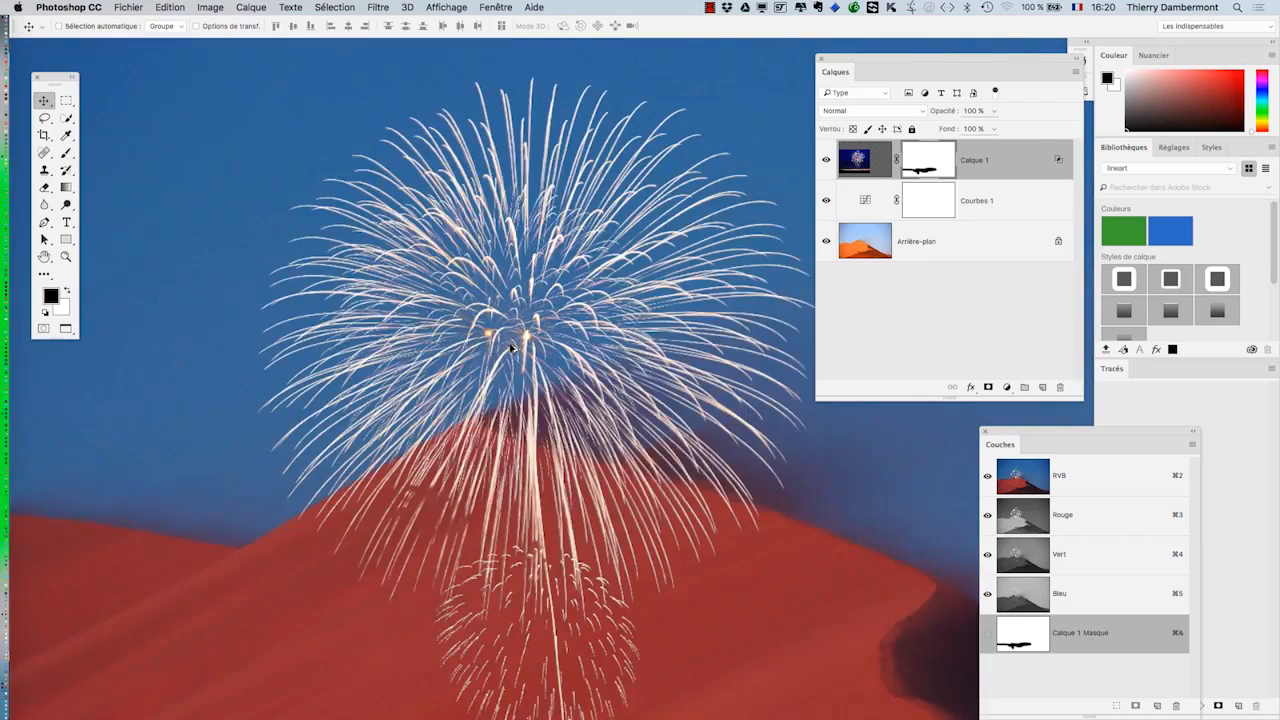
{"action": "scroll", "coordinate": [511, 349], "scroll_direction": "down", "scroll_amount": 5}
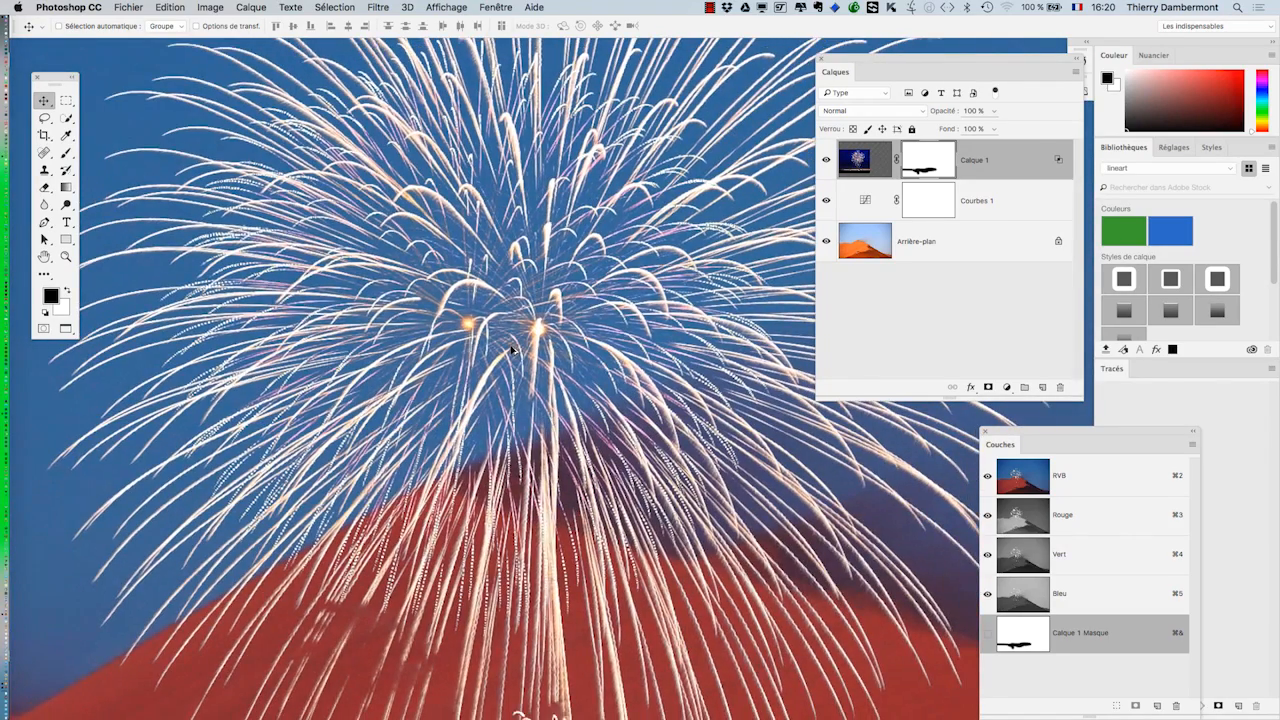
{"action": "scroll", "coordinate": [512, 352], "scroll_direction": "down", "scroll_amount": 1}
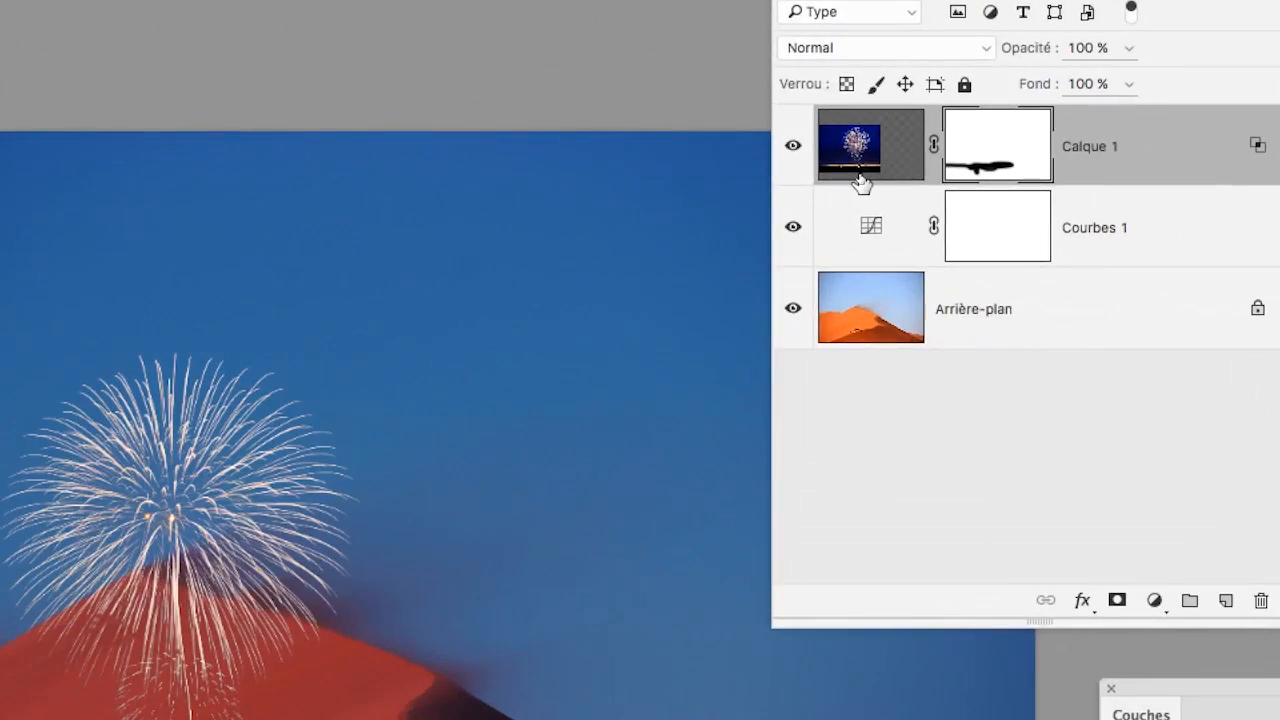
Duplicate the fireworks layer Calque 1 twice and place one copy on each side of the original burst
{"action": "left_click_drag", "start_coordinate": [860, 178], "coordinate": [1107, 514]}
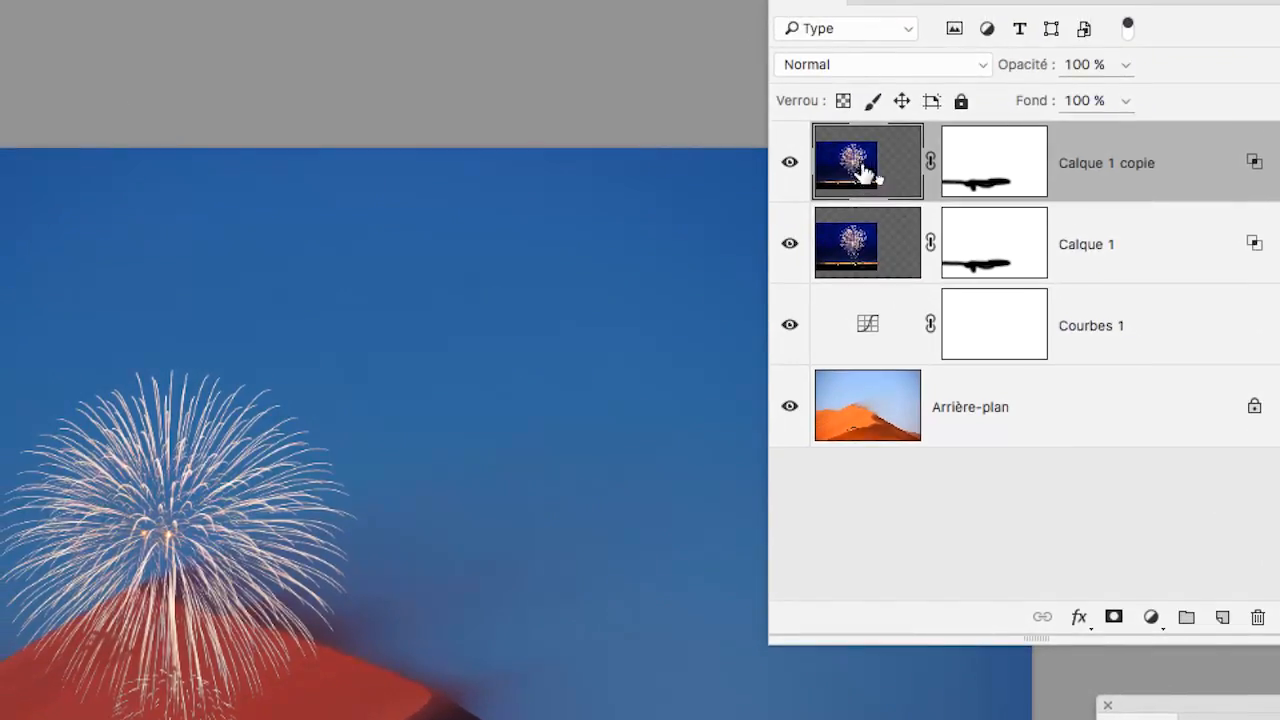
{"action": "left_click_drag", "start_coordinate": [834, 134], "coordinate": [1200, 576]}
{"action": "left_click_drag", "start_coordinate": [985, 320], "coordinate": [985, 322]}
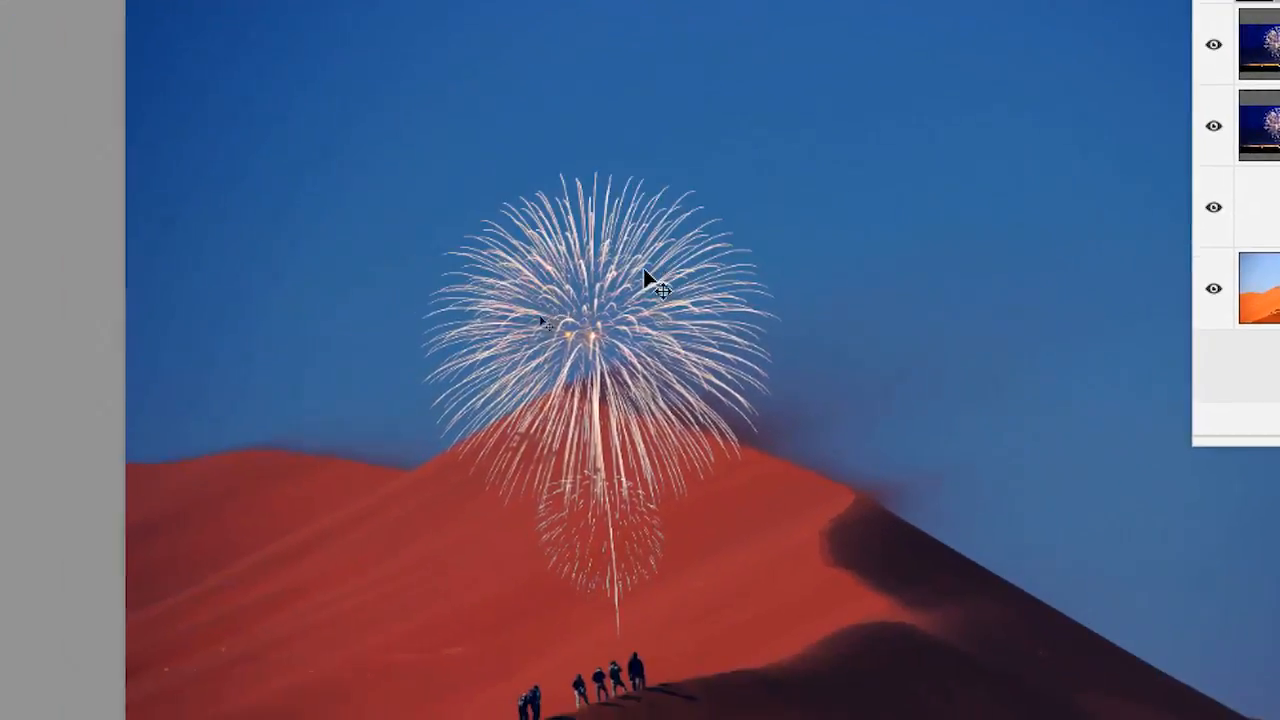
{"action": "left_click_drag", "start_coordinate": [645, 280], "coordinate": [865, 280]}
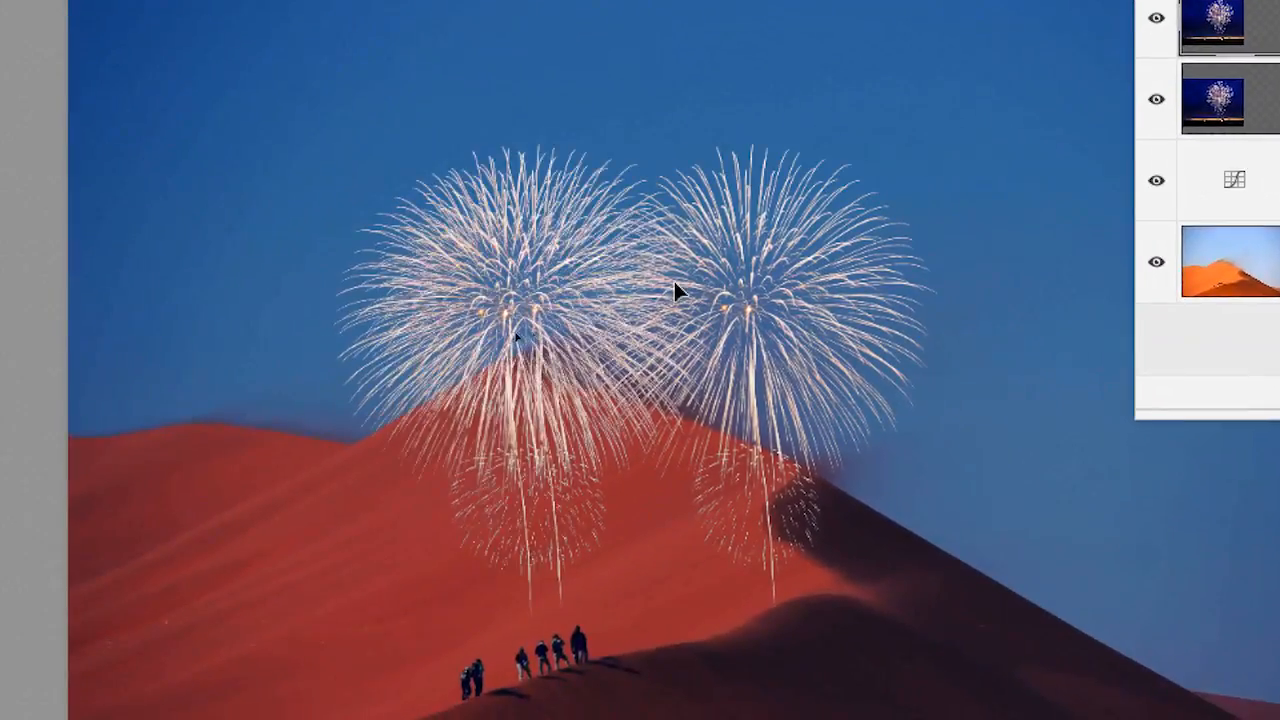
{"action": "left_click_drag", "start_coordinate": [674, 289], "coordinate": [623, 290]}
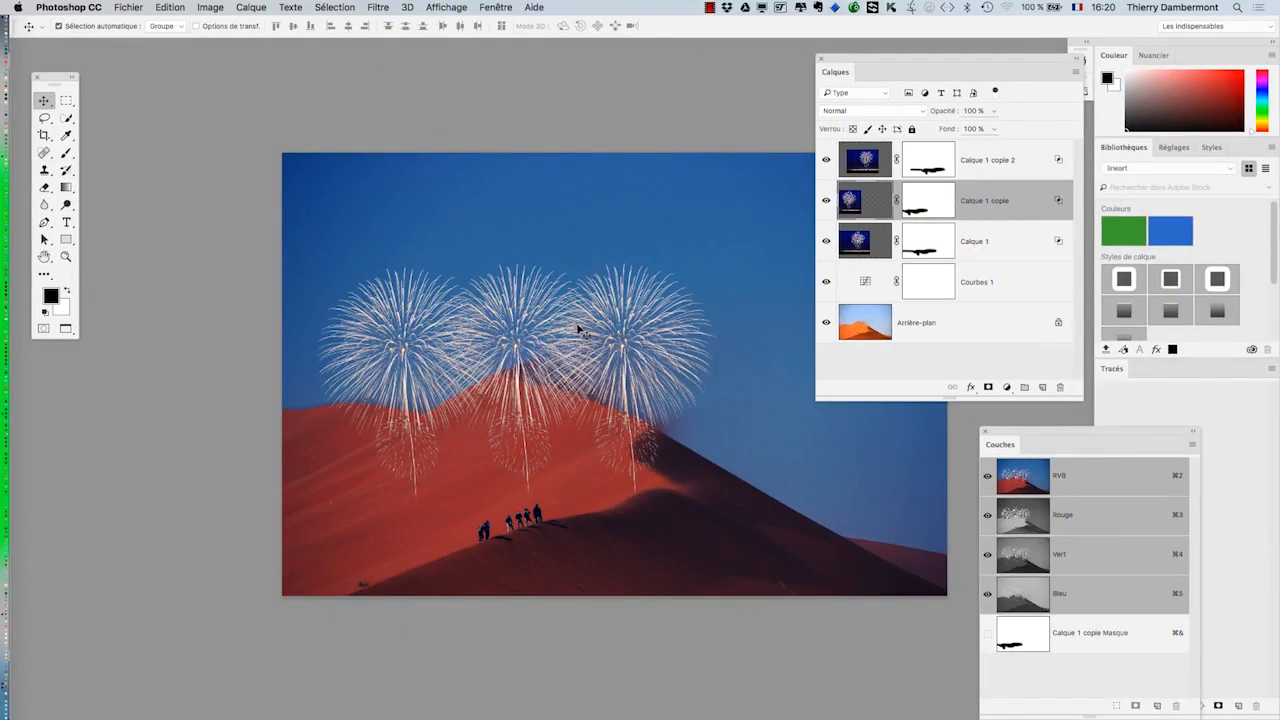
Transform the left fireworks copy: rotate it -20.22°, scale it to 78.02 % and place it beside the central burst over the dune's slope
{"action": "key", "text": "super+t"}
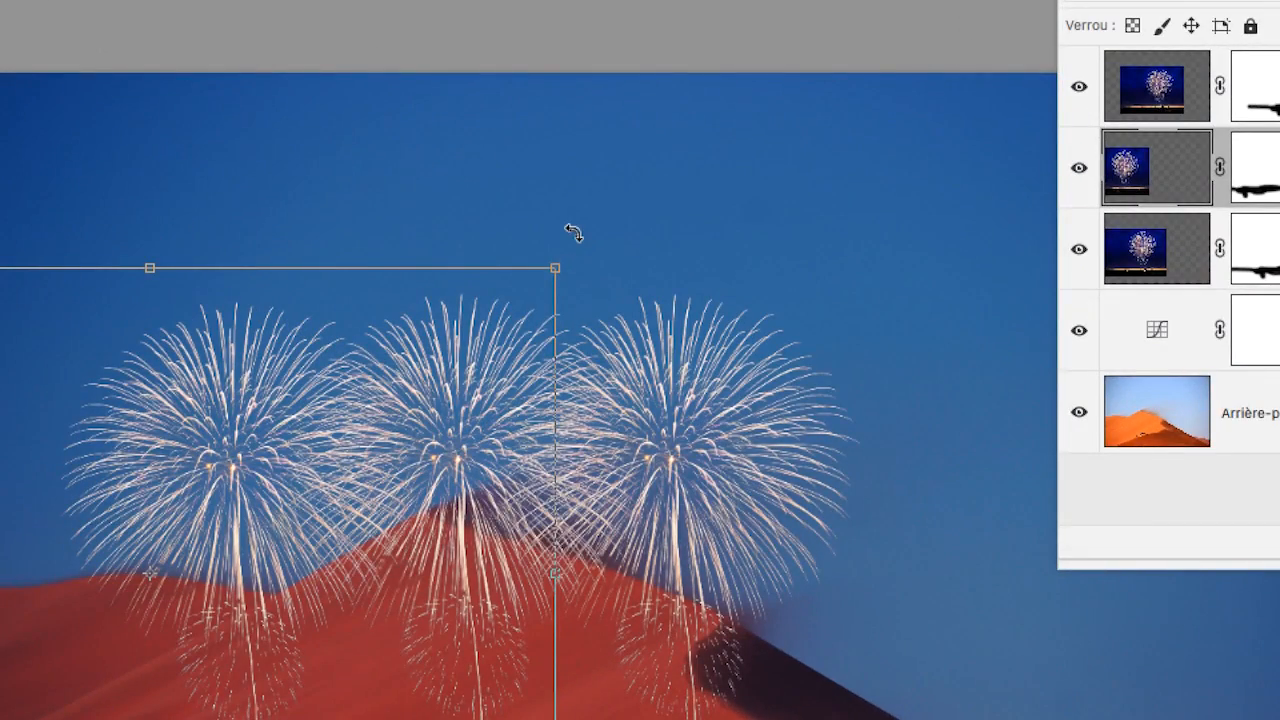
{"action": "left_click_drag", "start_coordinate": [573, 232], "coordinate": [412, 138]}
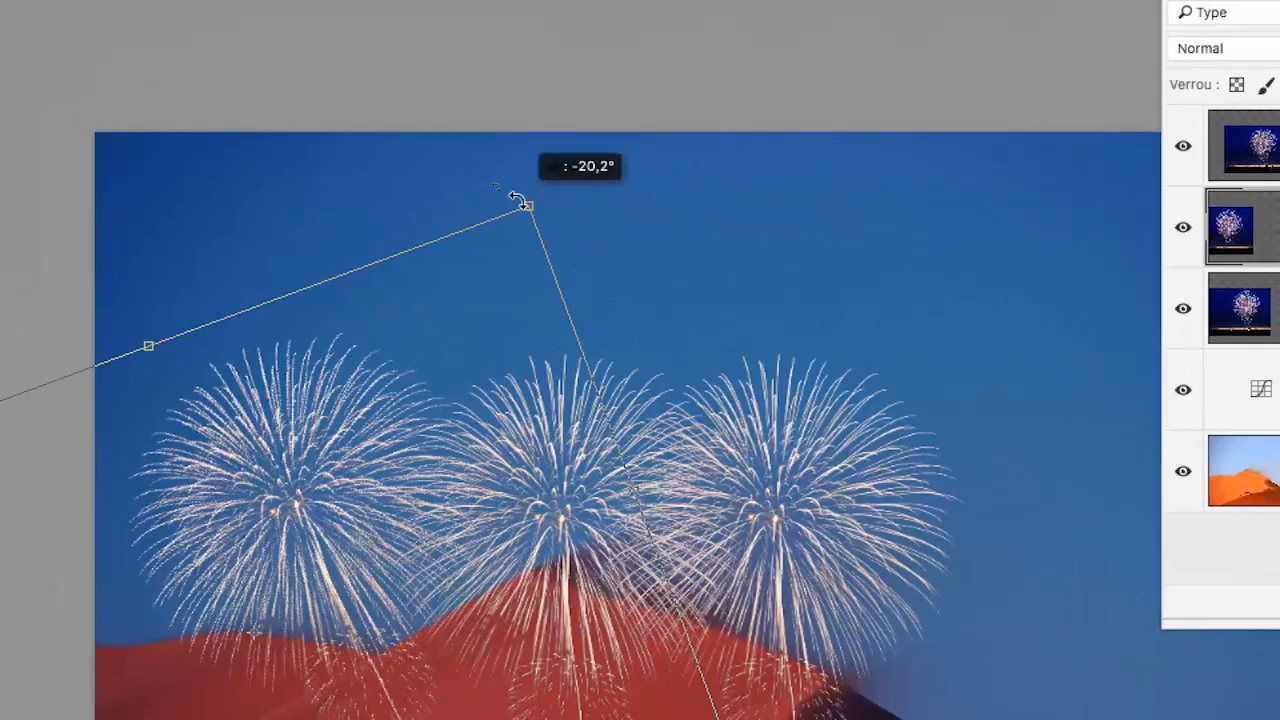
{"action": "left_click_drag", "start_coordinate": [517, 198], "coordinate": [459, 296]}
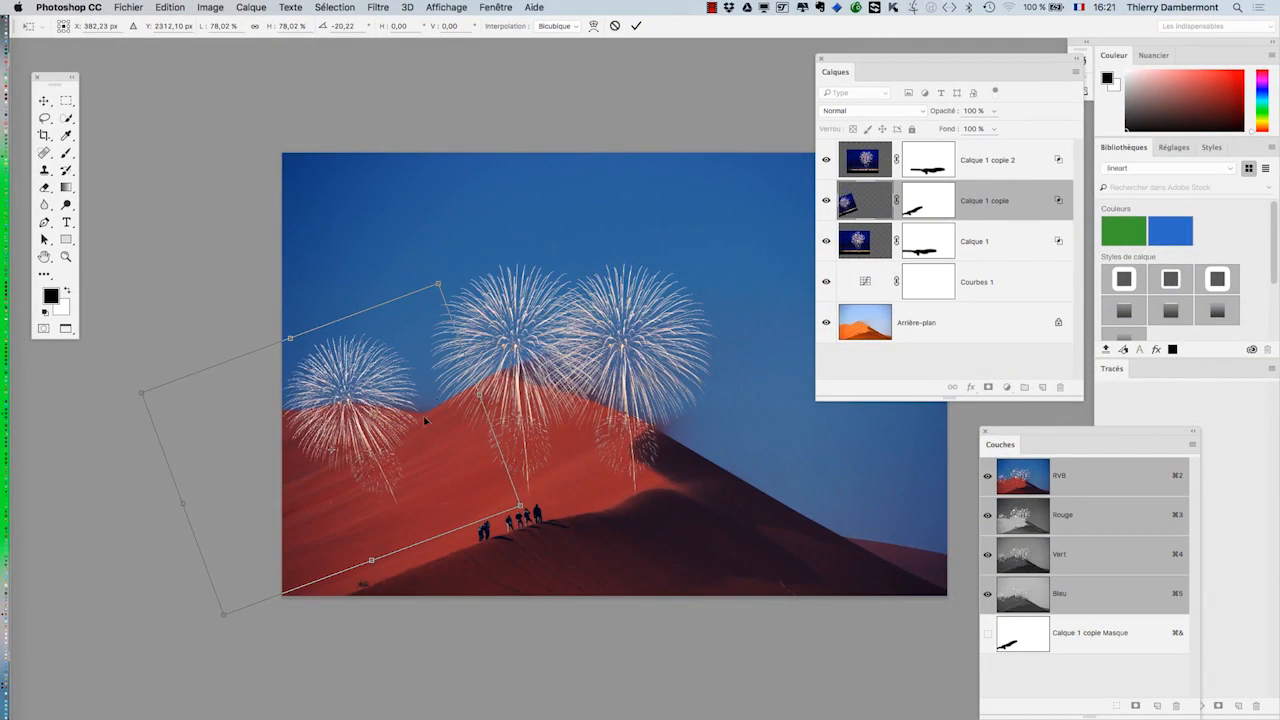
{"action": "left_click_drag", "start_coordinate": [410, 436], "coordinate": [476, 403]}
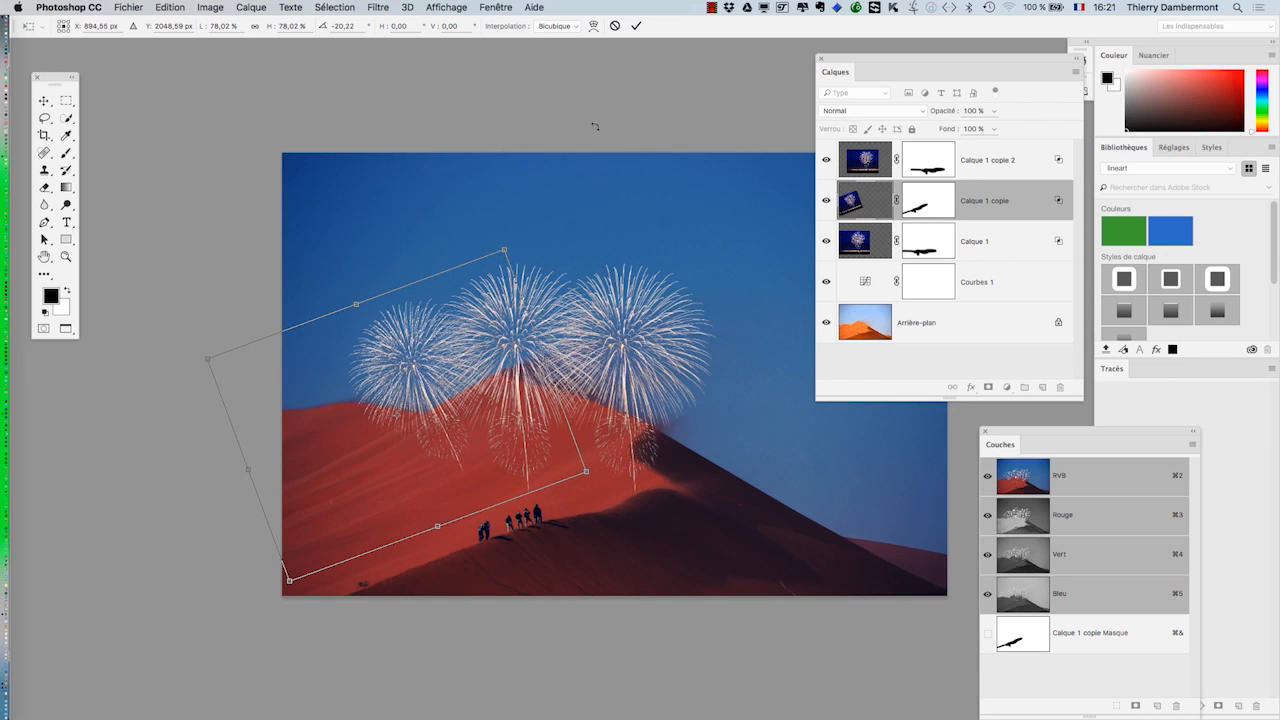
{"action": "left_click", "coordinate": [636, 27]}
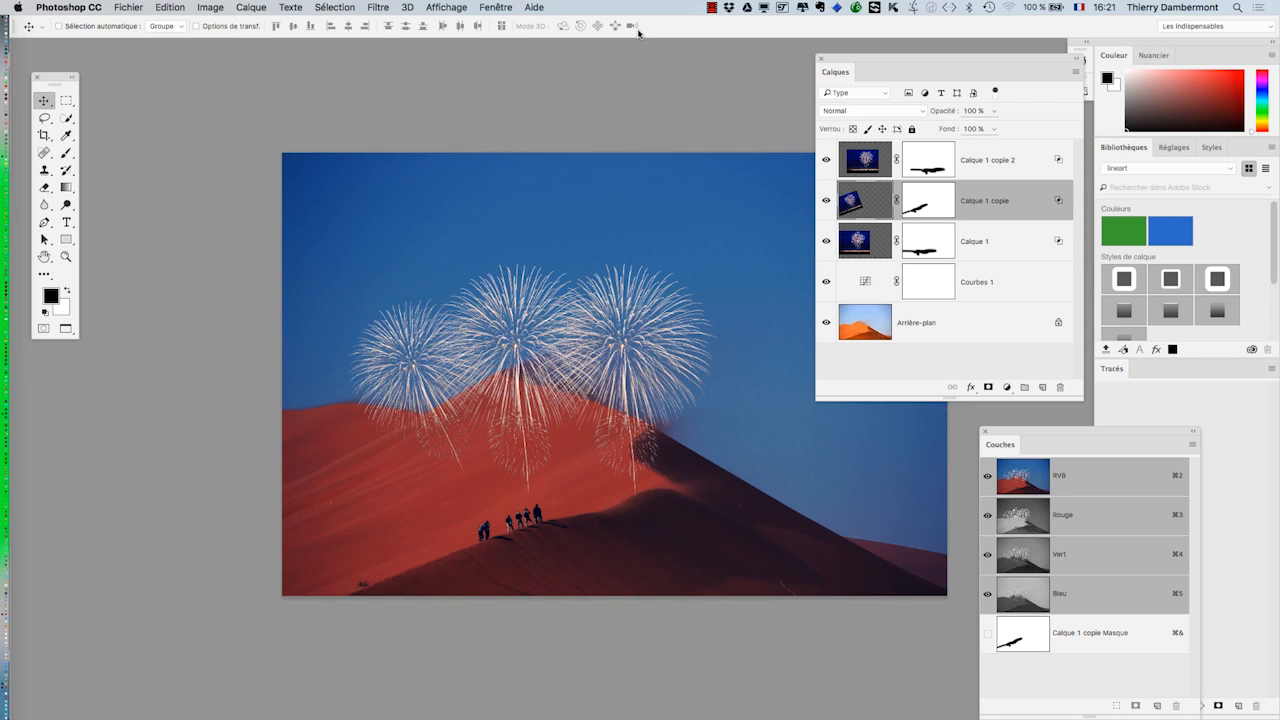
Start transforming Calque 1 copie 2: rotate it 12.08°, scale it to 112.68 % and raise it above the central burst
{"action": "left_click", "coordinate": [867, 242]}
{"action": "left_click", "coordinate": [862, 169]}
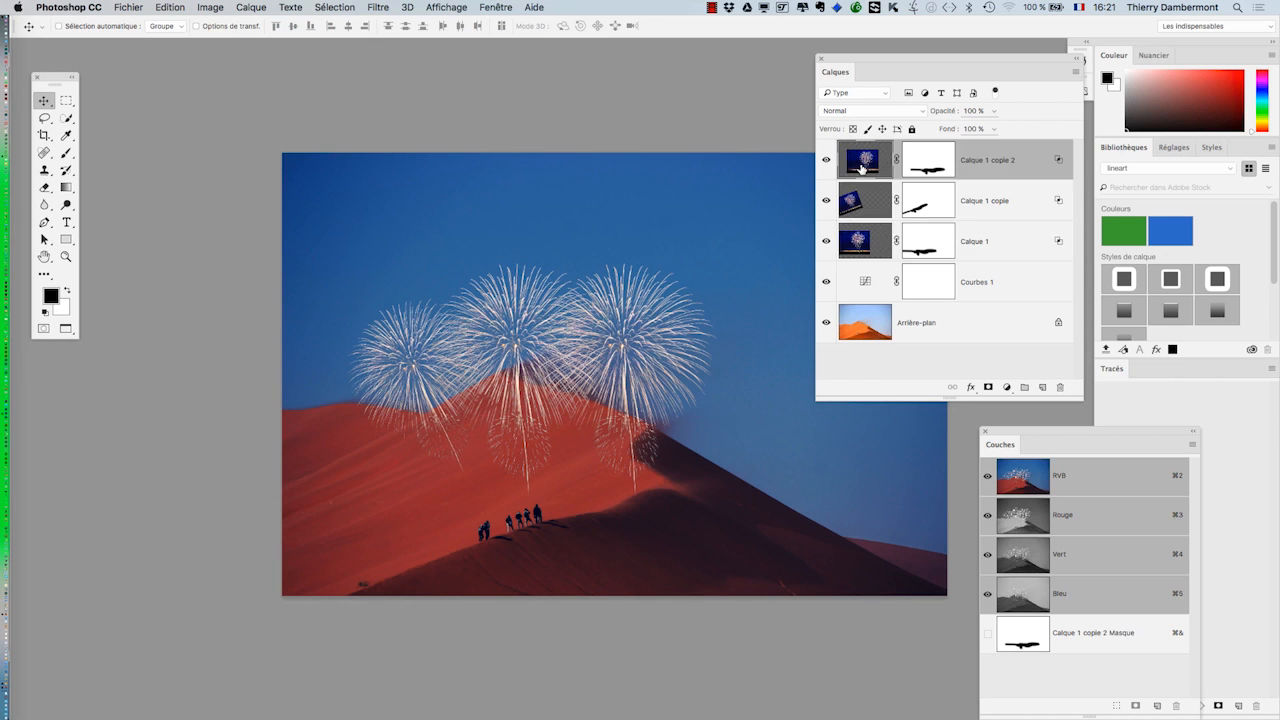
{"action": "key", "text": "super+t"}
{"action": "left_click_drag", "start_coordinate": [630, 220], "coordinate": [690, 200]}
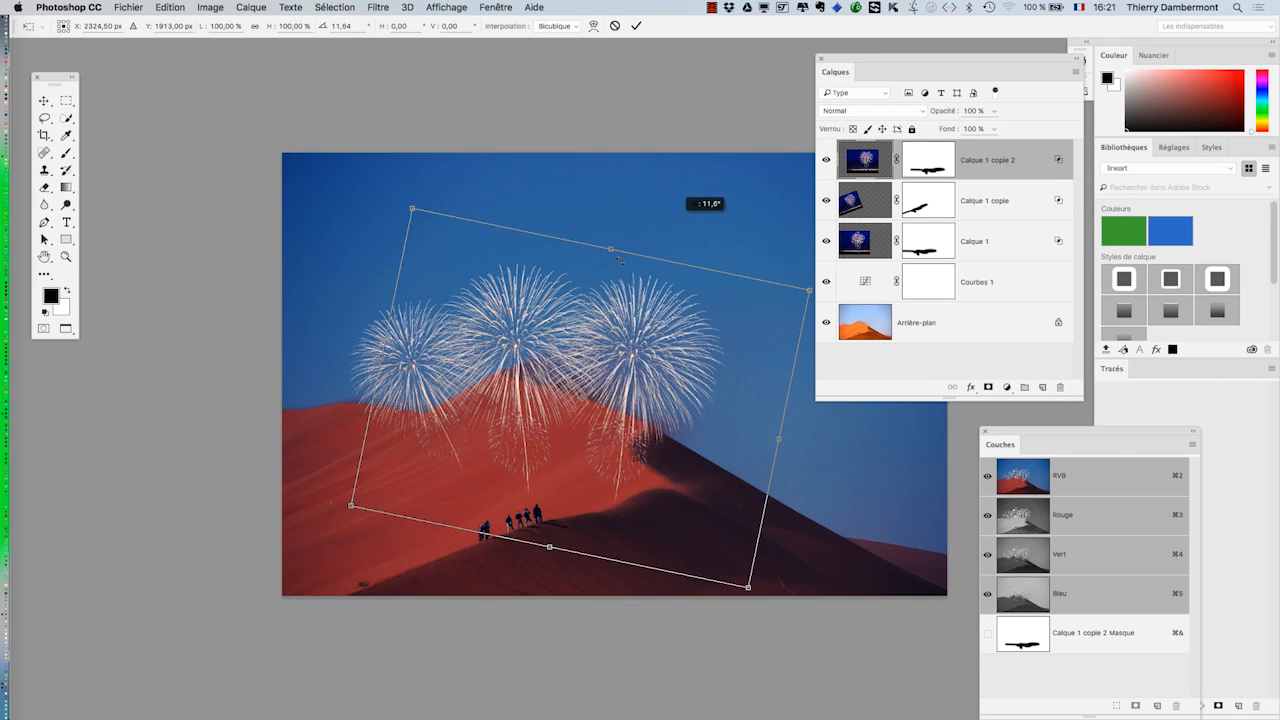
{"action": "scroll", "coordinate": [429, 329], "scroll_direction": "right", "scroll_amount": 5}
{"action": "scroll", "coordinate": [447, 287], "scroll_direction": "down", "scroll_amount": 2}
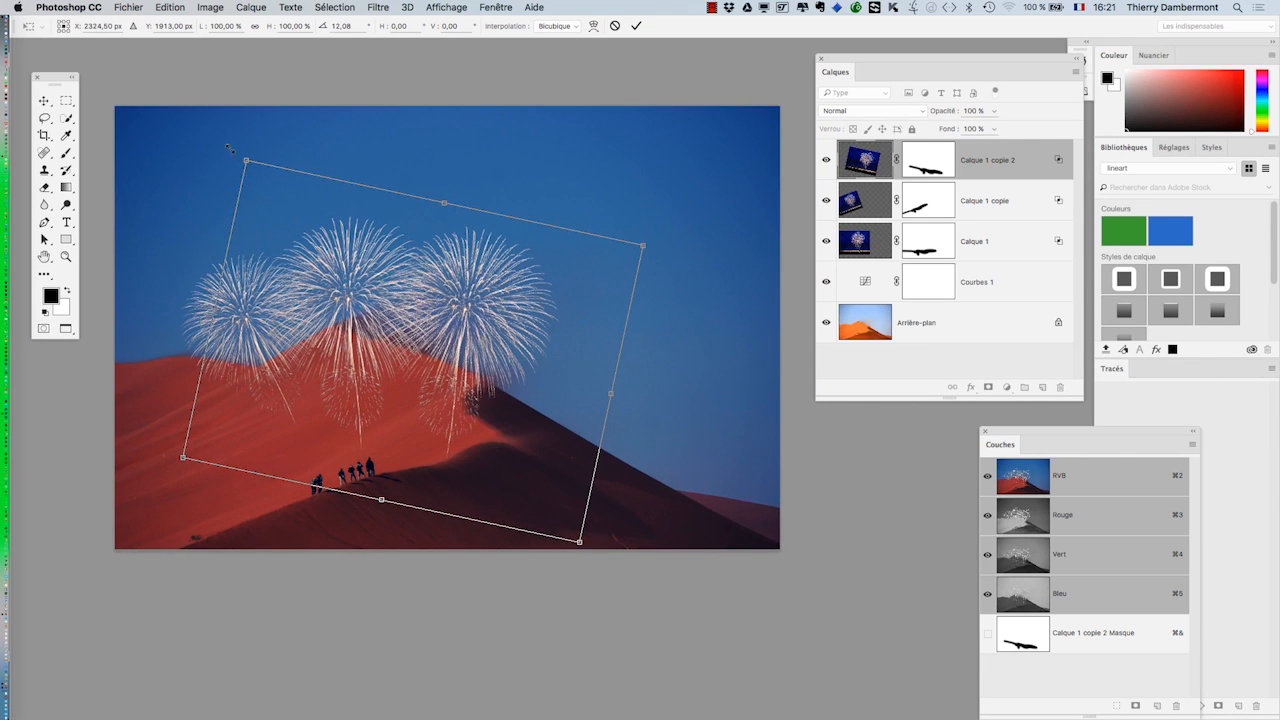
{"action": "left_click_drag", "start_coordinate": [228, 148], "coordinate": [186, 100]}
{"action": "left_click_drag", "start_coordinate": [422, 255], "coordinate": [424, 257]}
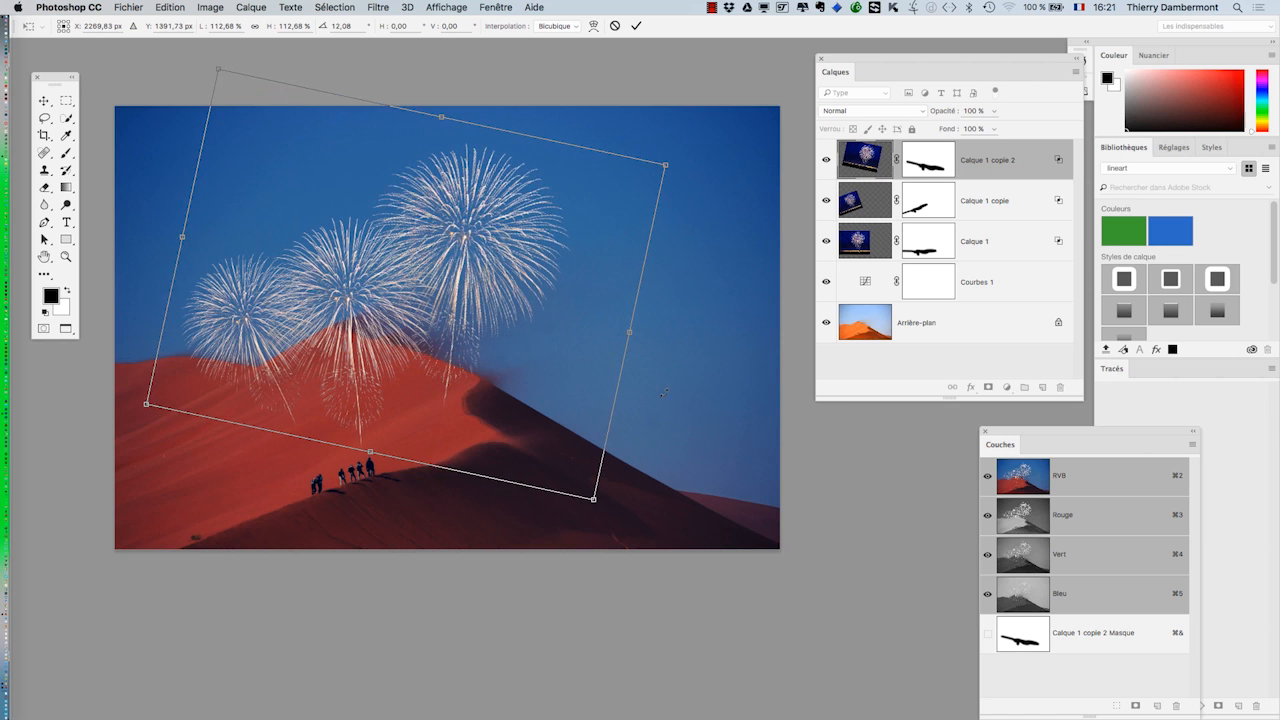
Tilt the right fireworks copy to 20.85°, enlarge it to 130.28 % and position its trail over the dune ridge, applying the transformation
{"action": "left_click_drag", "start_coordinate": [690, 430], "coordinate": [670, 450]}
{"action": "mouse_move", "coordinate": [511, 360]}
{"action": "left_mouse_down"}
{"action": "mouse_move", "coordinate": [511, 374]}
{"action": "mouse_move", "coordinate": [501, 367]}
{"action": "left_mouse_up"}
{"action": "left_click_drag", "start_coordinate": [576, 563], "coordinate": [600, 580]}
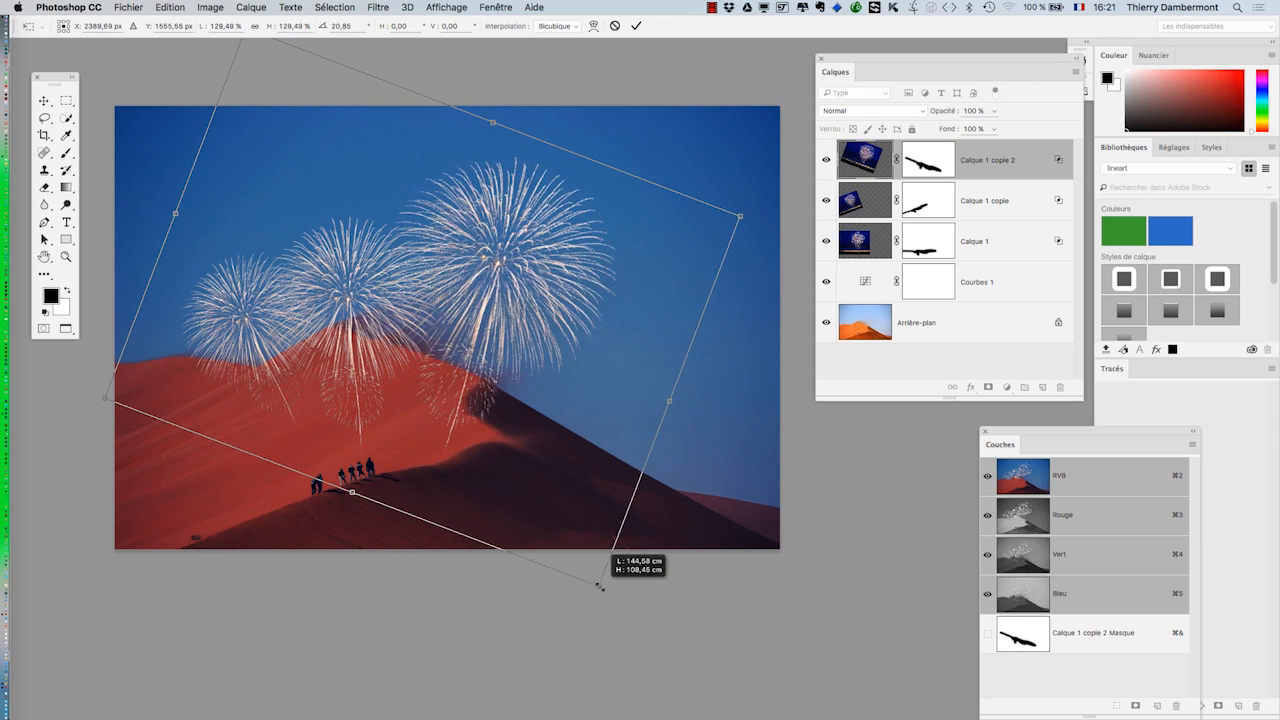
{"action": "mouse_move", "coordinate": [540, 474]}
{"action": "left_mouse_down"}
{"action": "mouse_move", "coordinate": [500, 478]}
{"action": "mouse_move", "coordinate": [515, 478]}
{"action": "left_mouse_up"}
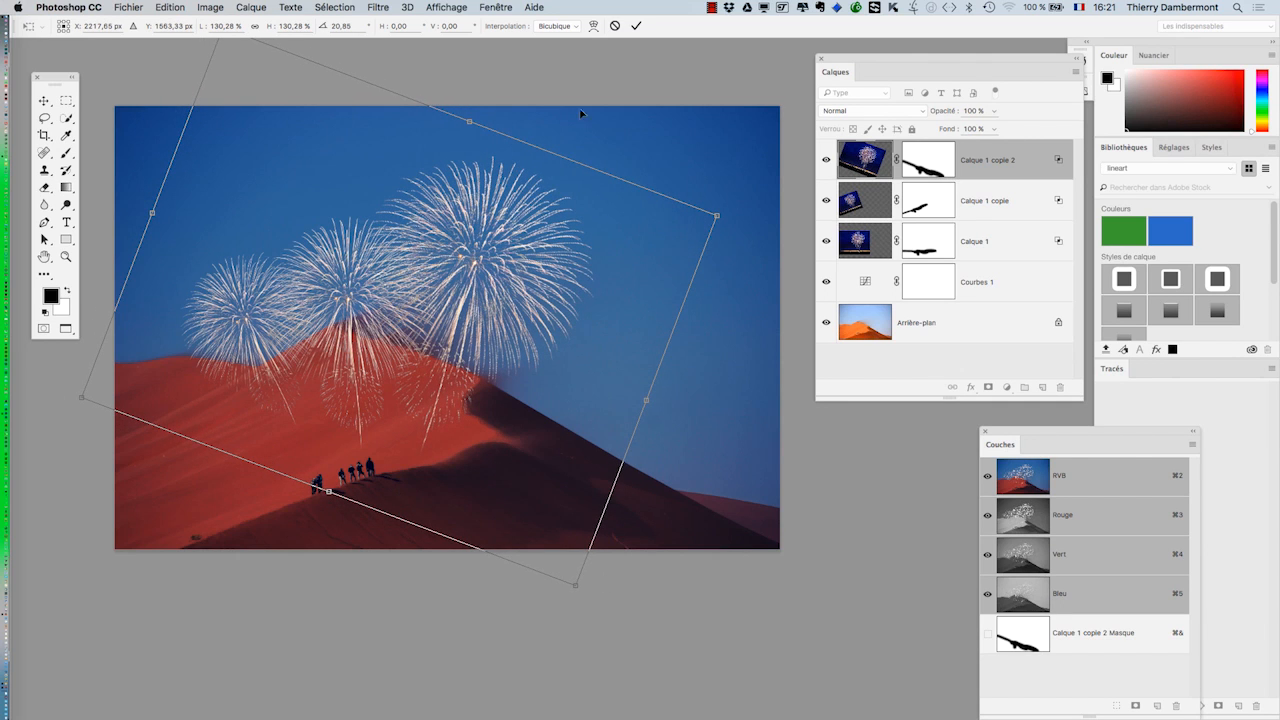
{"action": "left_click", "coordinate": [635, 25]}
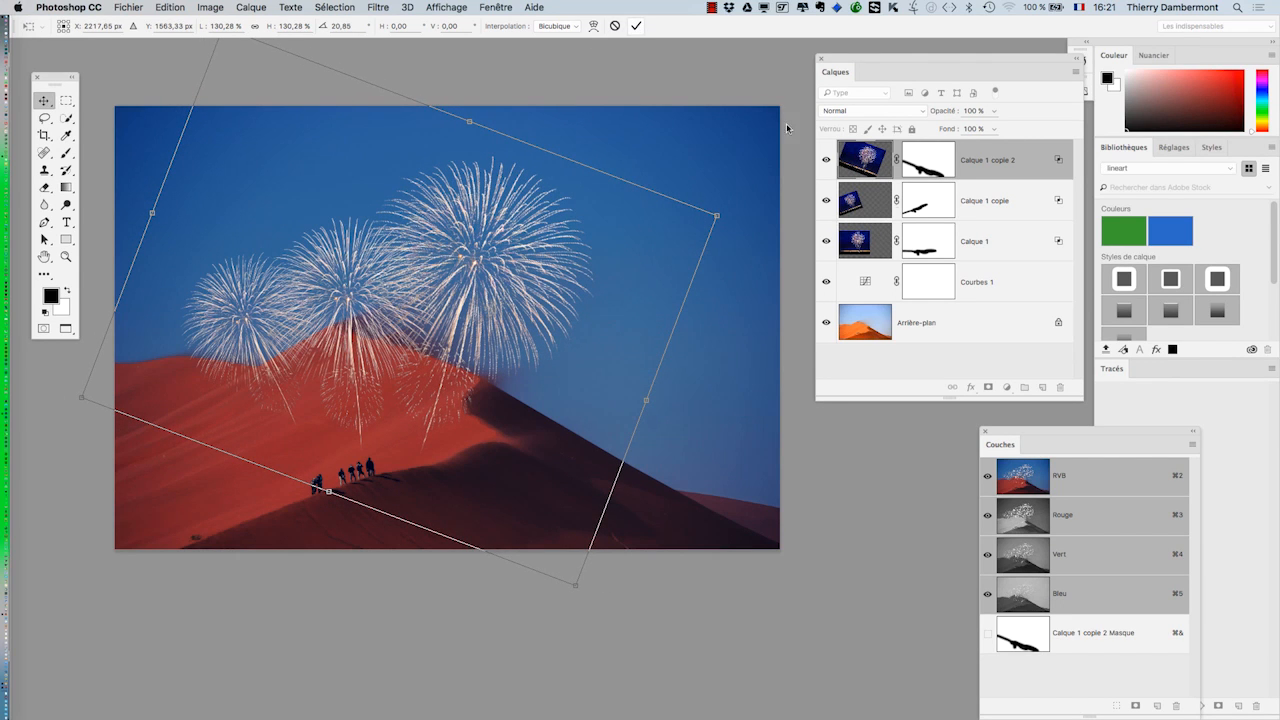
Move the small fireworks copy, Calque 1 copie, about 8.85 cm right and 5.40 cm down, closer to the central burst
{"action": "left_click", "coordinate": [858, 216]}
{"action": "left_click_drag", "start_coordinate": [478, 413], "coordinate": [519, 450]}
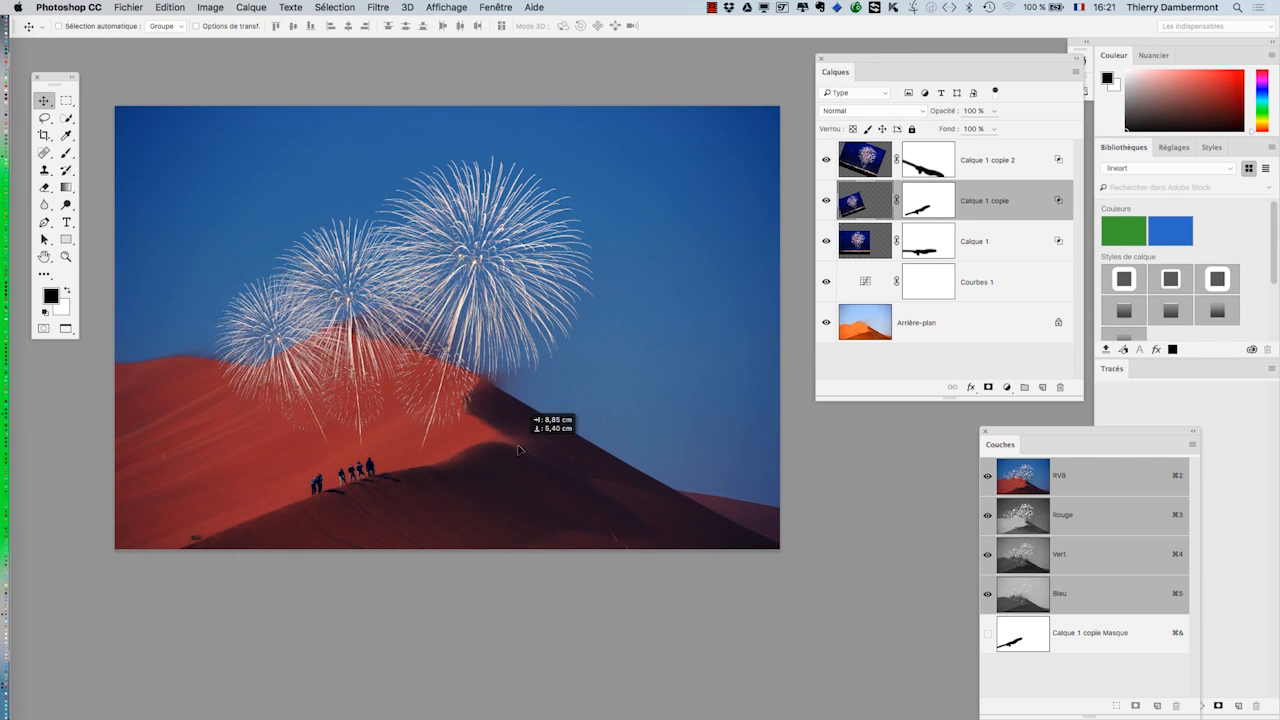
Save the composite as a new Photoshop file named sunny-sand-desert-hiking - 02.psd in the folder Photoshop fonds blancs, keeping the layers
{"action": "left_click", "coordinate": [131, 7]}
{"action": "left_click", "coordinate": [186, 126]}
{"action": "left_click", "coordinate": [131, 7]}
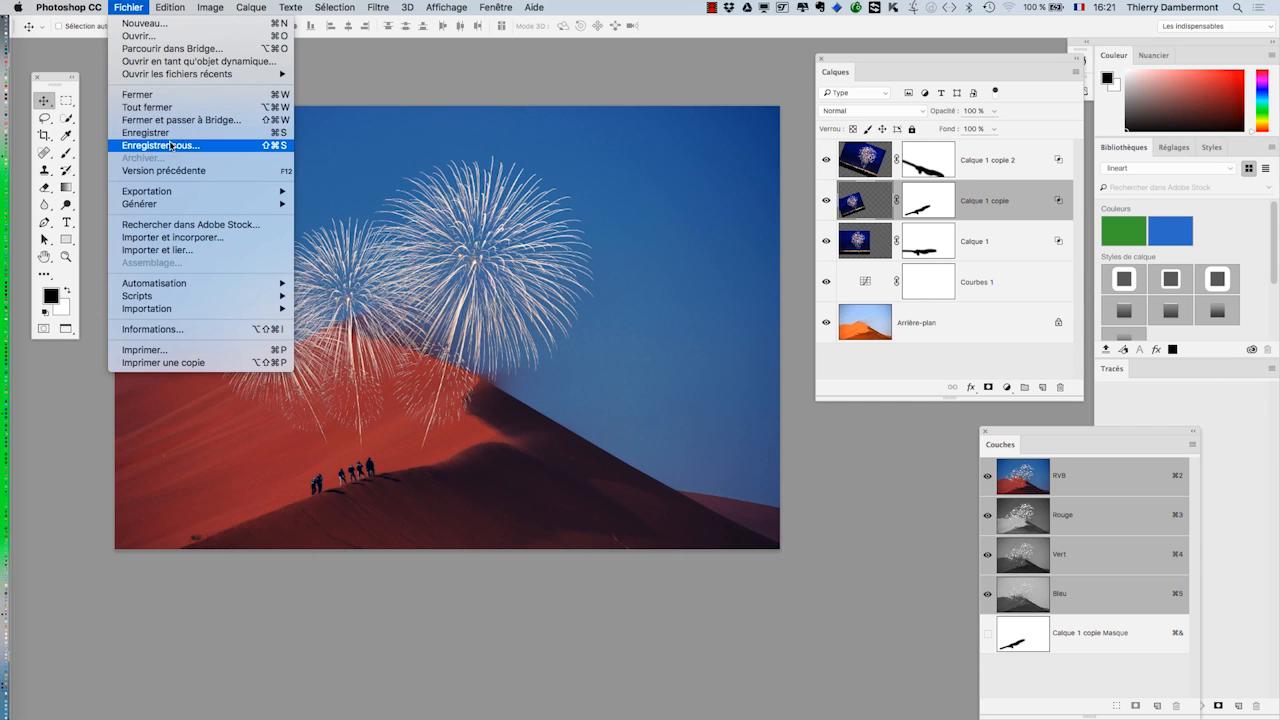
{"action": "left_click", "coordinate": [172, 132]}
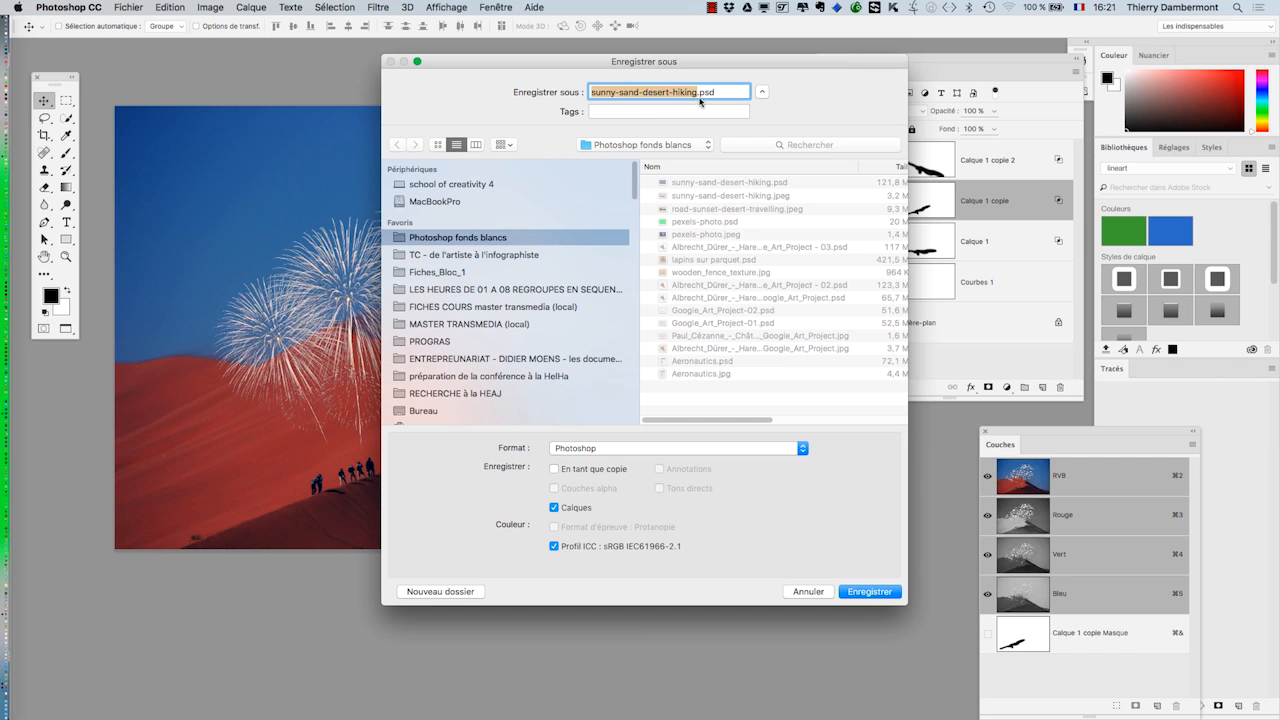
{"action": "key", "text": "Right"}
{"action": "type", "text": "- 02"}
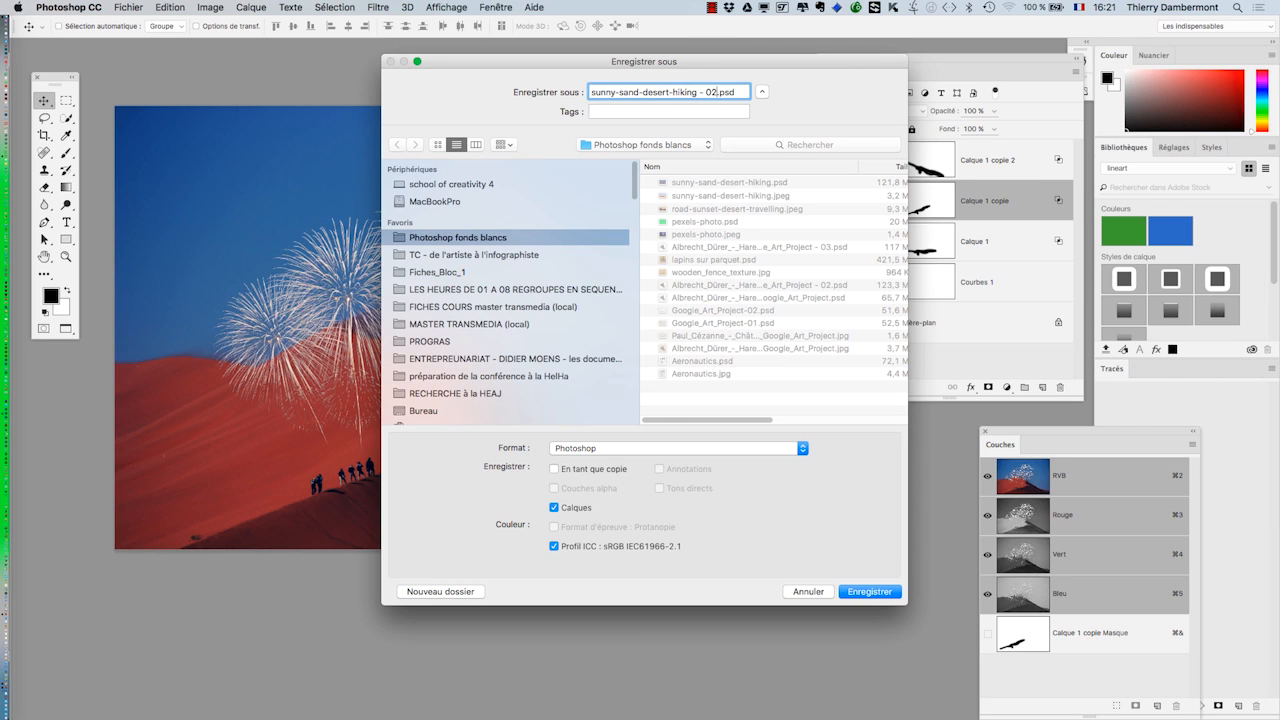
{"action": "left_click", "coordinate": [866, 592]}
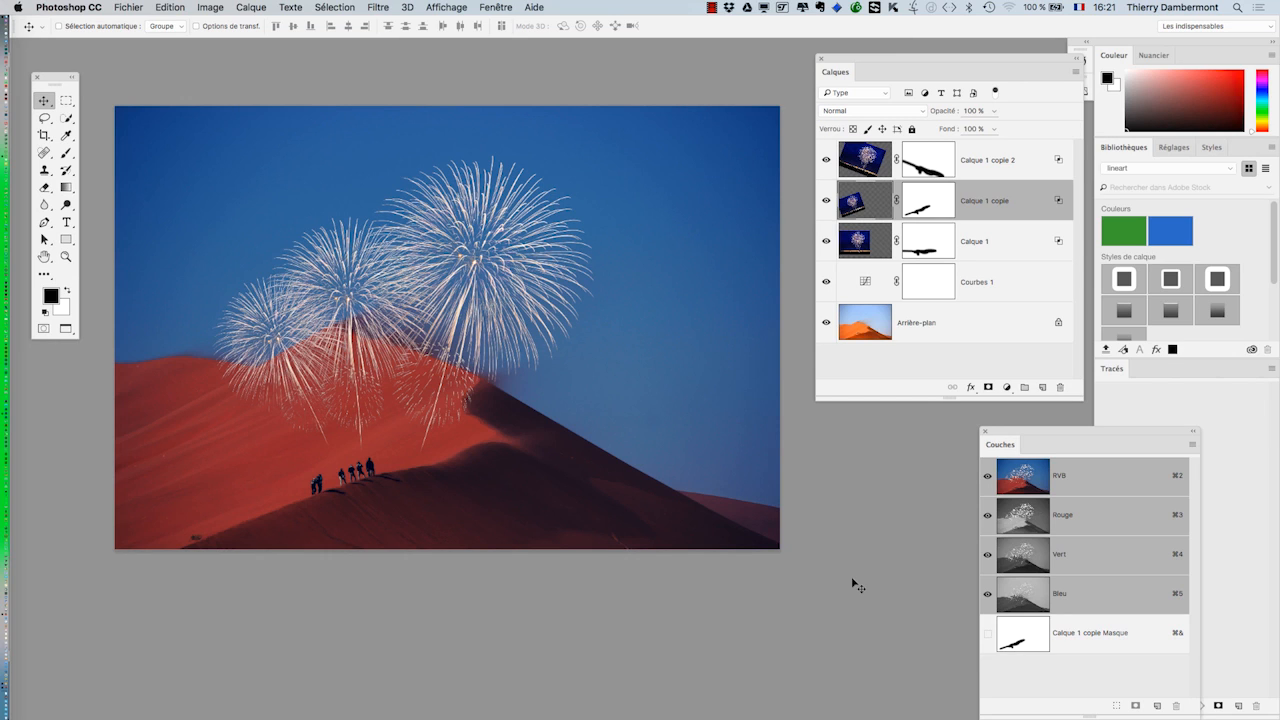